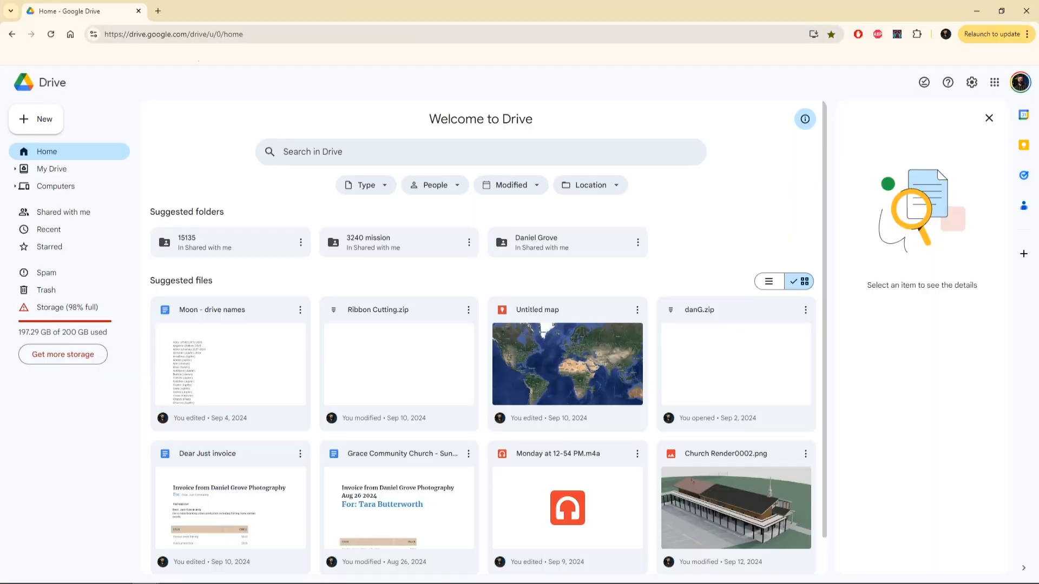
Step: Create a new blank Google Sheets spreadsheet from Drive
{"action": "left_click", "coordinate": [43, 116]}
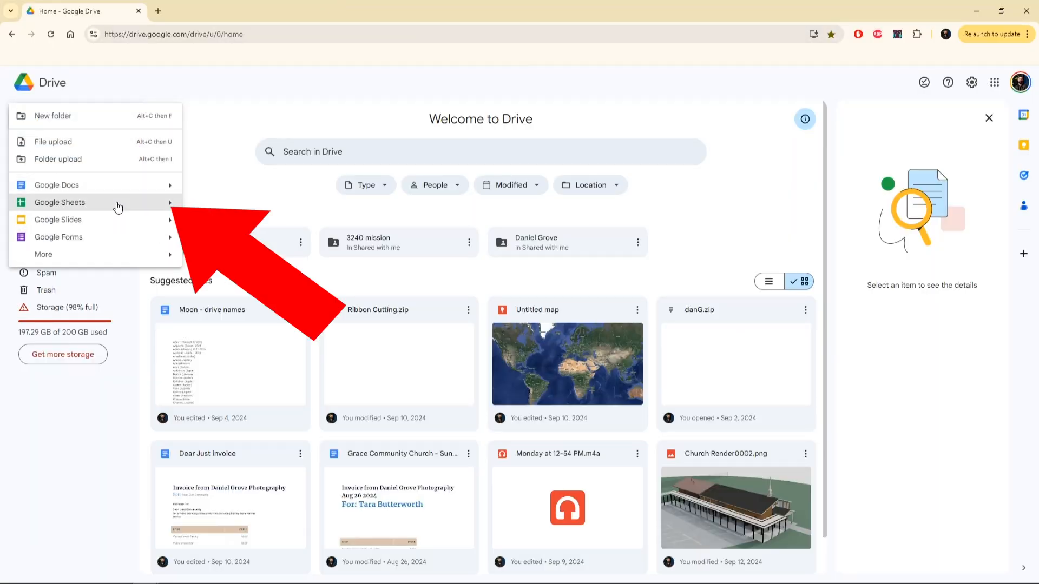
{"action": "mouse_move", "coordinate": [123, 205]}
{"action": "left_click", "coordinate": [290, 215]}
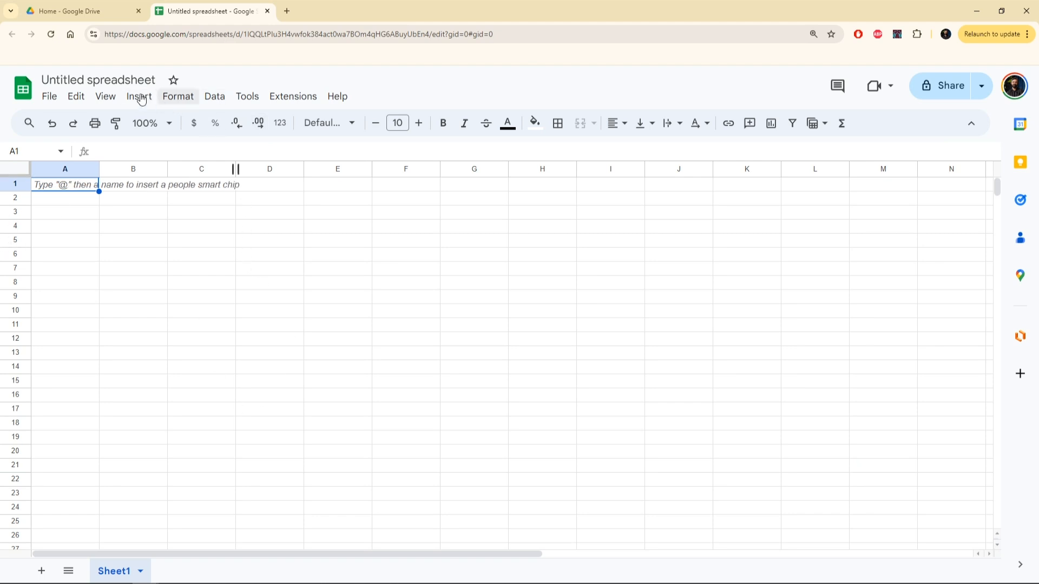
Step: Open the prebuilt tables gallery and preview templates in the Featured, Event planning, Customer relations and Project management groups
{"action": "left_click", "coordinate": [140, 97]}
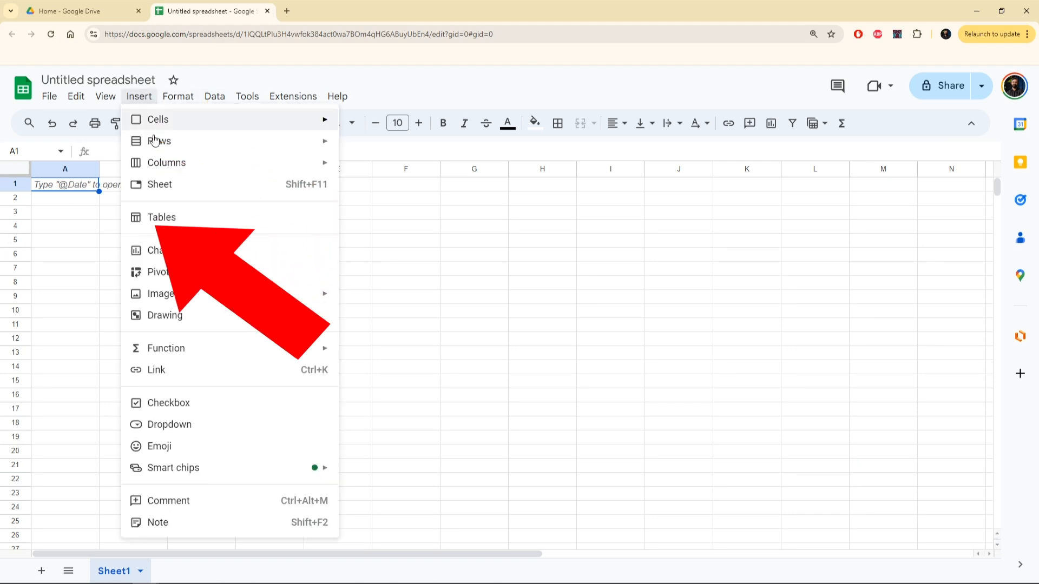
{"action": "left_click", "coordinate": [185, 216]}
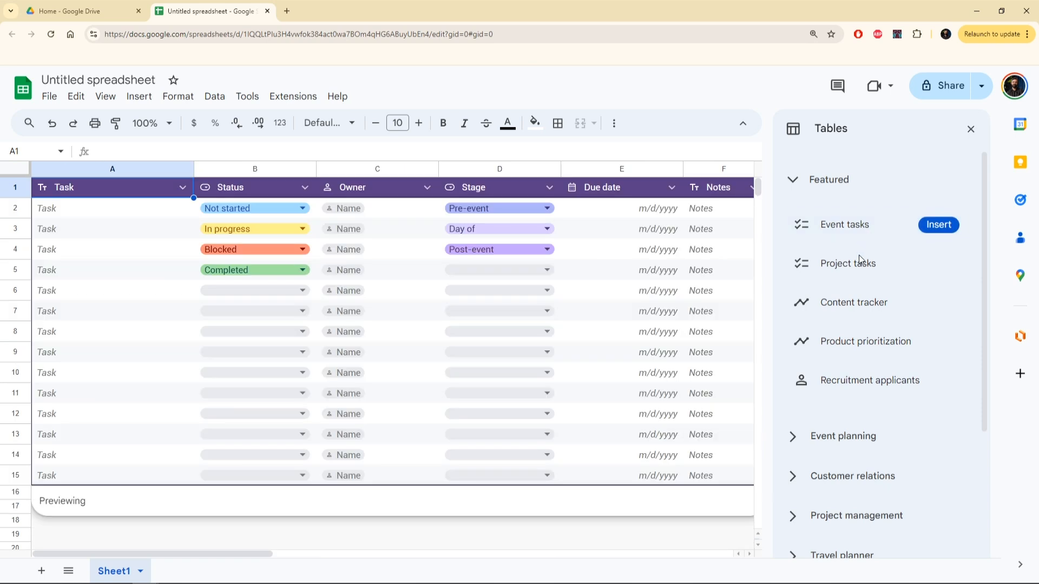
{"action": "mouse_move", "coordinate": [861, 273]}
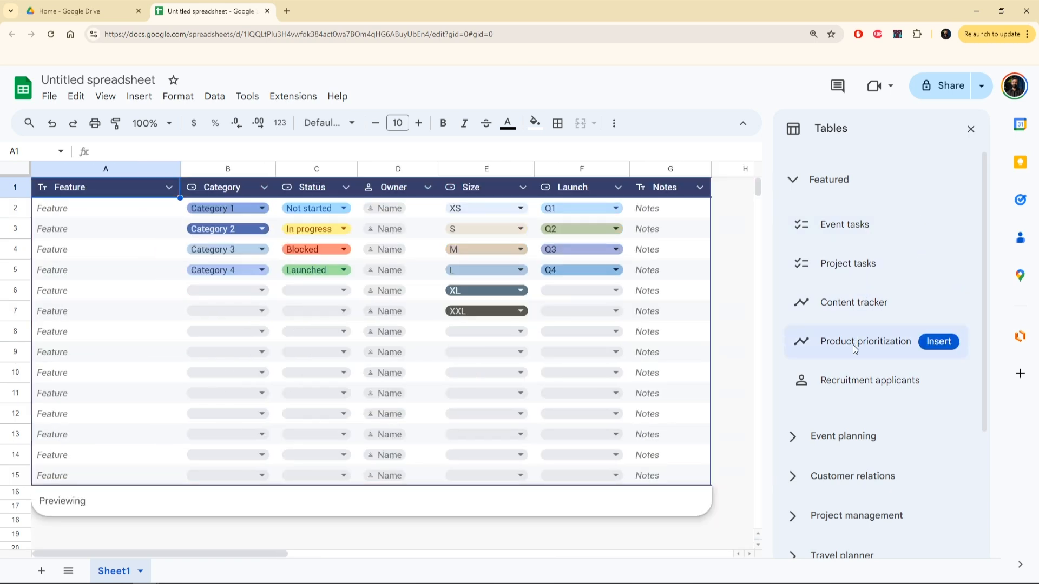
{"action": "mouse_move", "coordinate": [850, 377]}
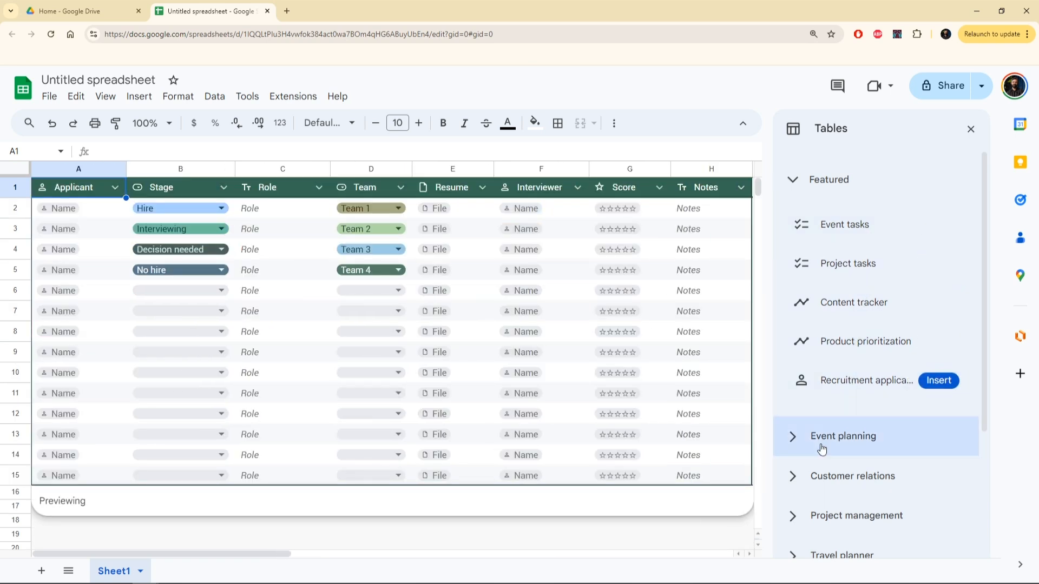
{"action": "left_click", "coordinate": [808, 436]}
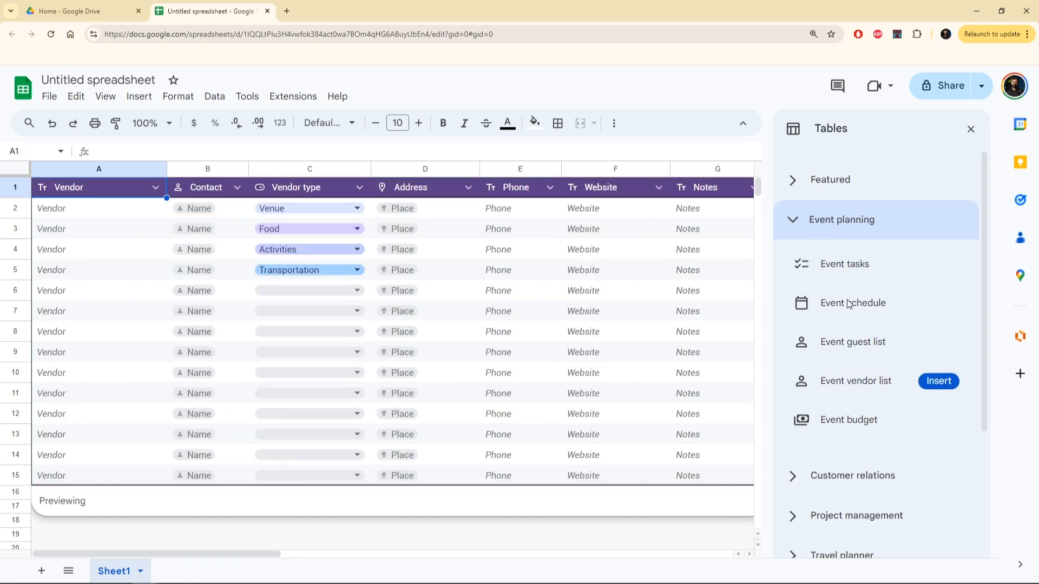
{"action": "mouse_move", "coordinate": [858, 254]}
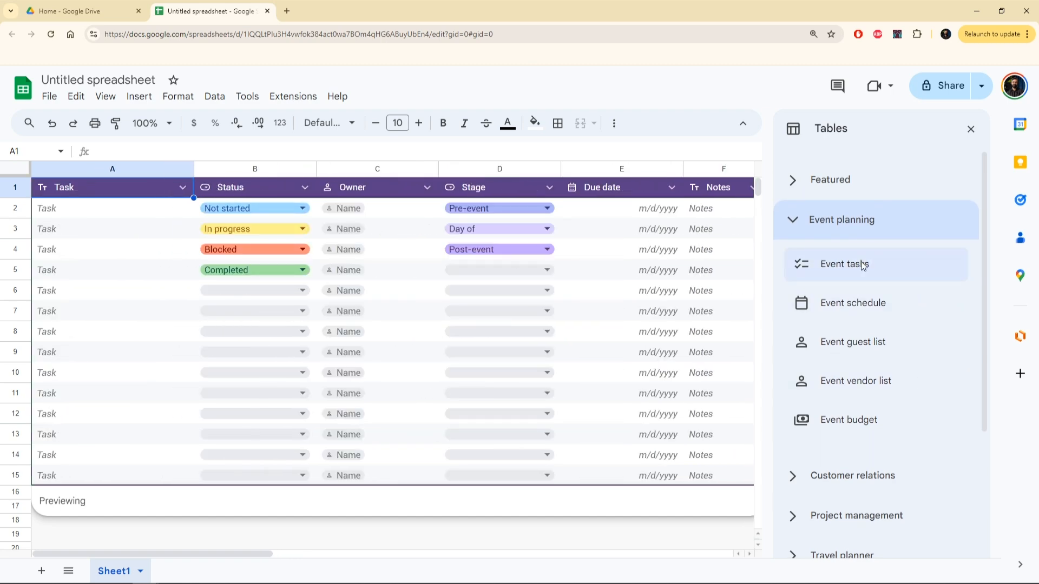
{"action": "mouse_move", "coordinate": [855, 326]}
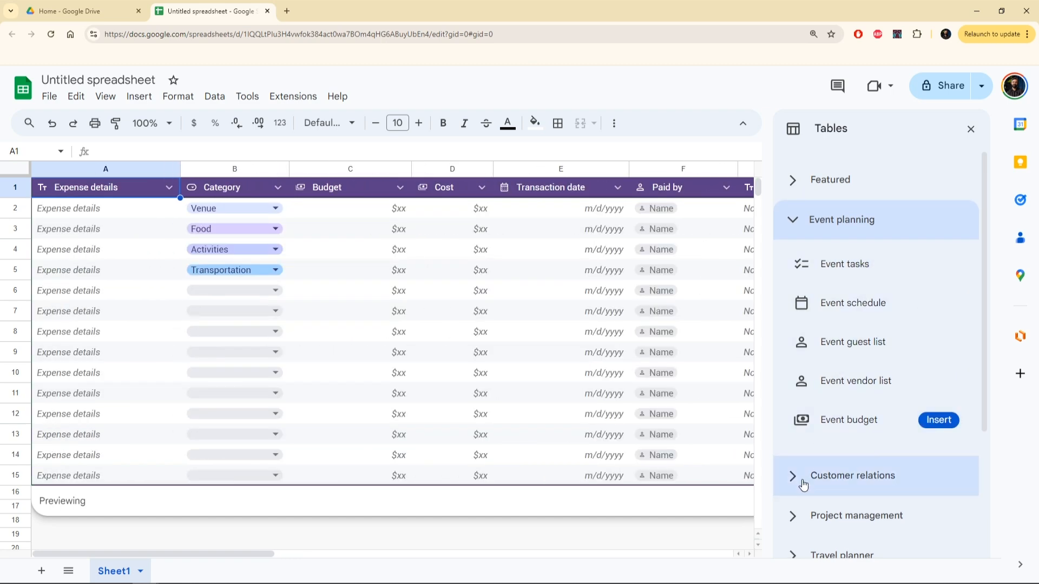
{"action": "left_click", "coordinate": [807, 477]}
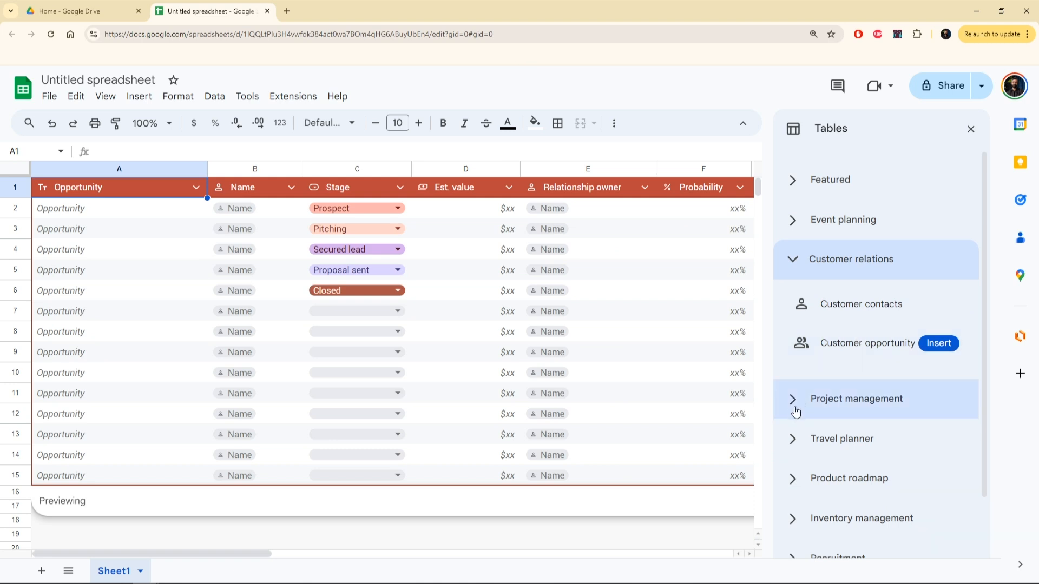
{"action": "left_click", "coordinate": [798, 405]}
{"action": "mouse_move", "coordinate": [842, 427]}
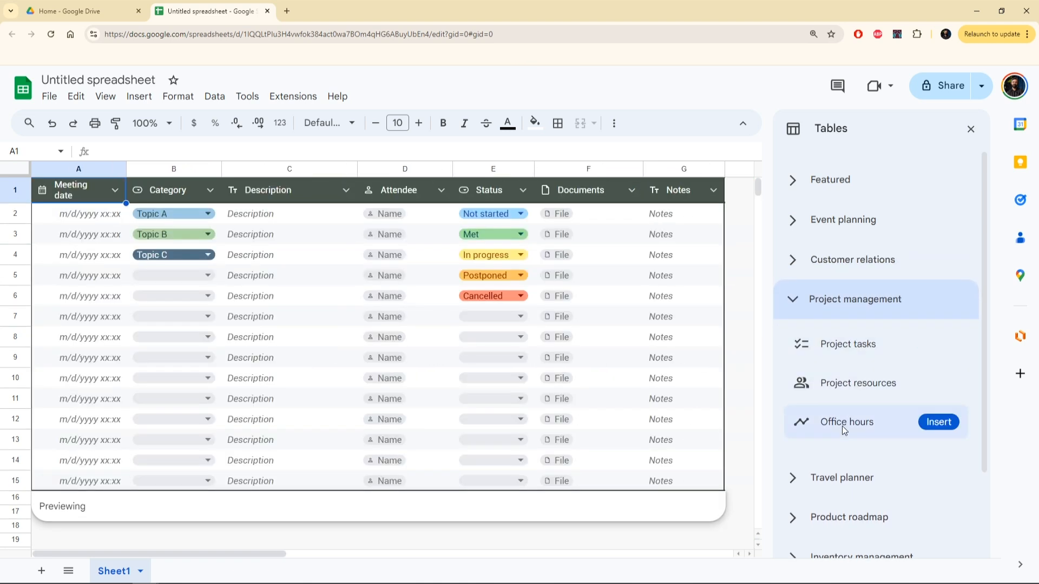
Step: Insert the Project tasks table from the Featured templates and close the tables gallery
{"action": "left_click", "coordinate": [836, 179]}
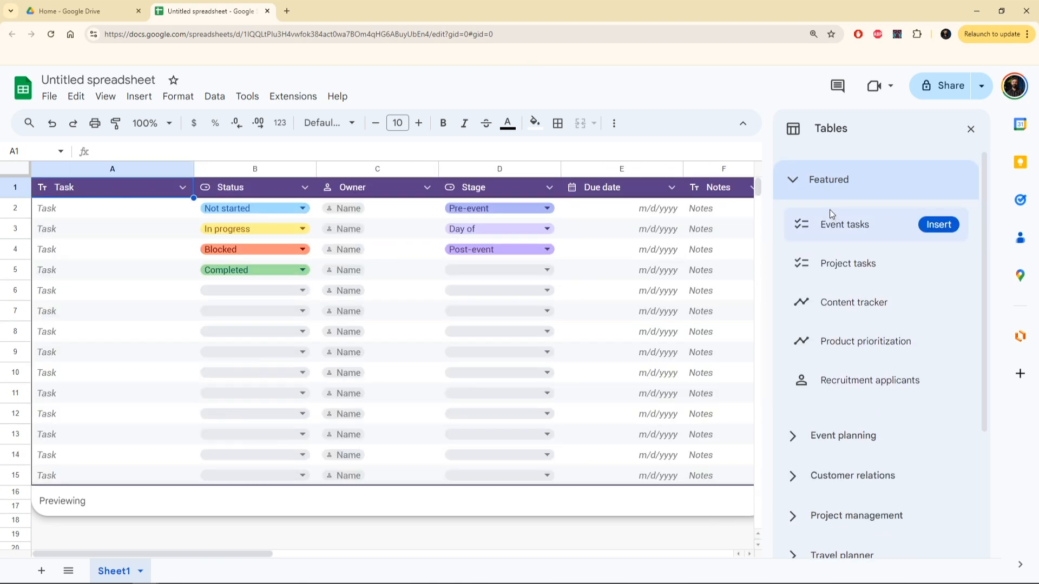
{"action": "left_click", "coordinate": [844, 265]}
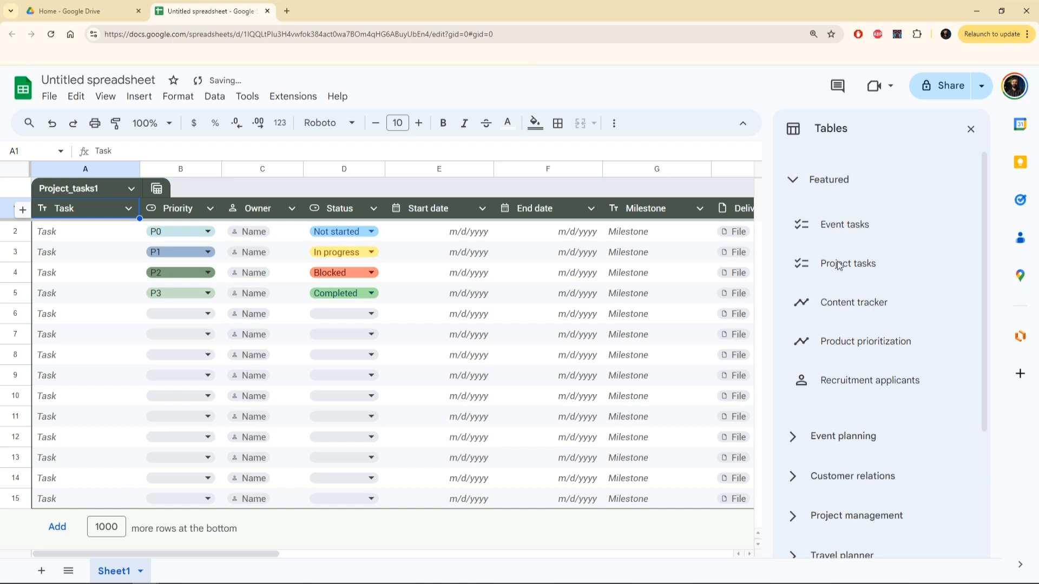
{"action": "left_click", "coordinate": [971, 130]}
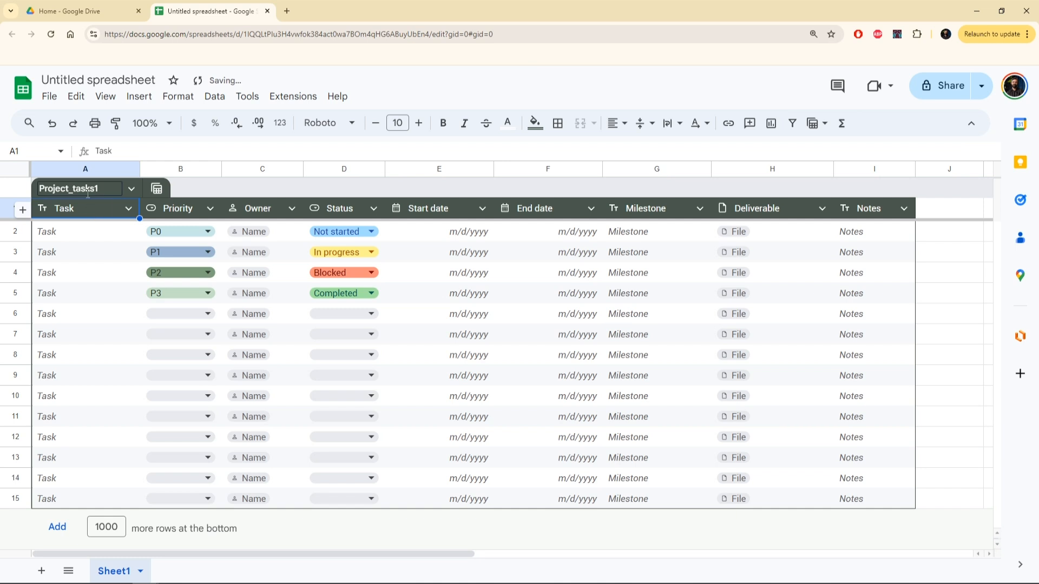
Step: Rename both the spreadsheet and the inserted table as Photoshoots 2024
{"action": "left_click", "coordinate": [92, 78]}
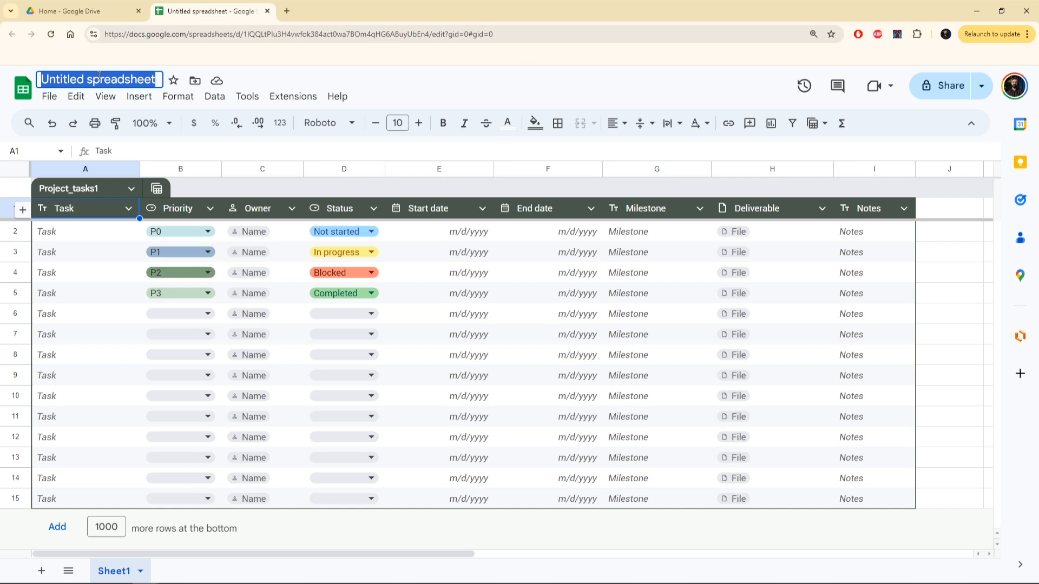
{"action": "type", "text": "Photoshoots 2024"}
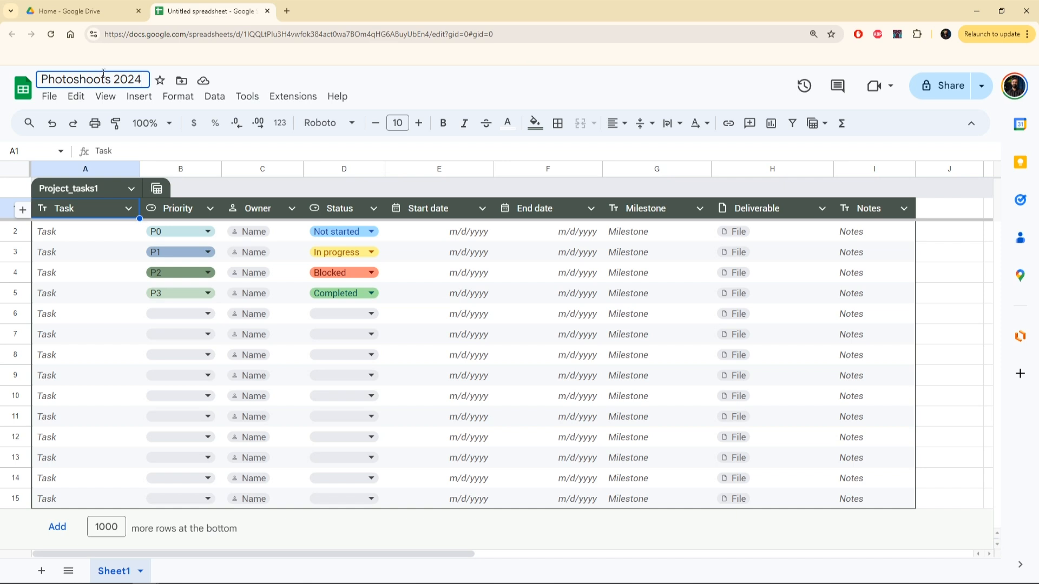
{"action": "left_click", "coordinate": [68, 188]}
{"action": "type", "text": "Photo"}
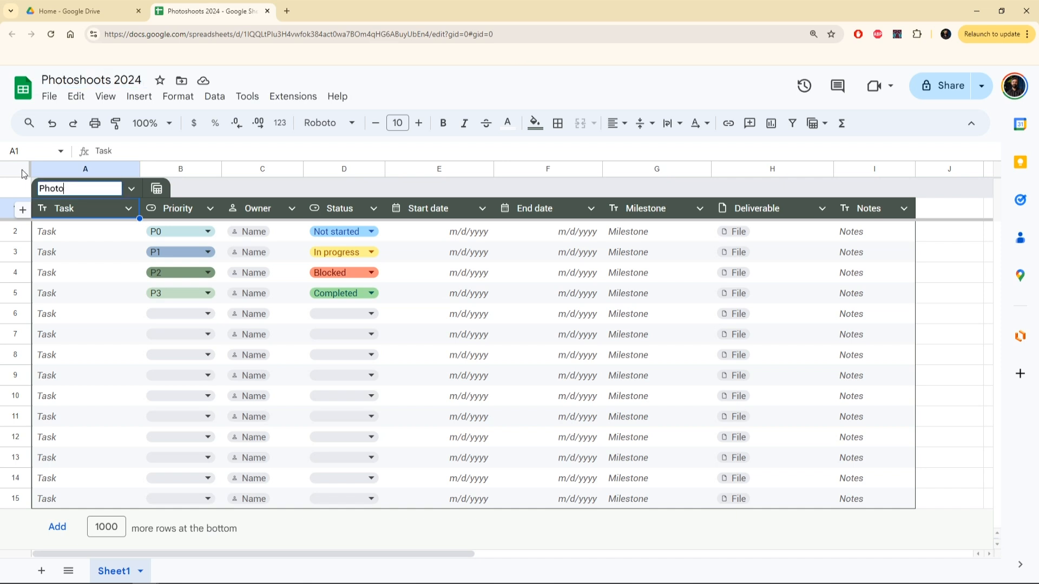
{"action": "type", "text": "shoots 2024"}
{"action": "left_click", "coordinate": [90, 437]}
Step: Rename the first sheet as Income and add a second sheet named Expenses
{"action": "double_click", "coordinate": [126, 572]}
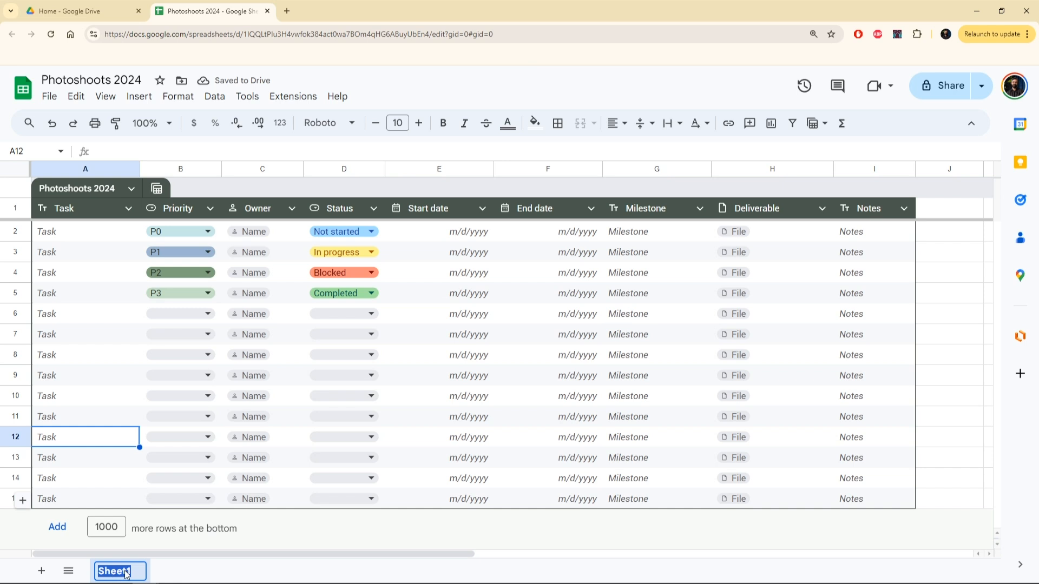
{"action": "type", "text": "Income"}
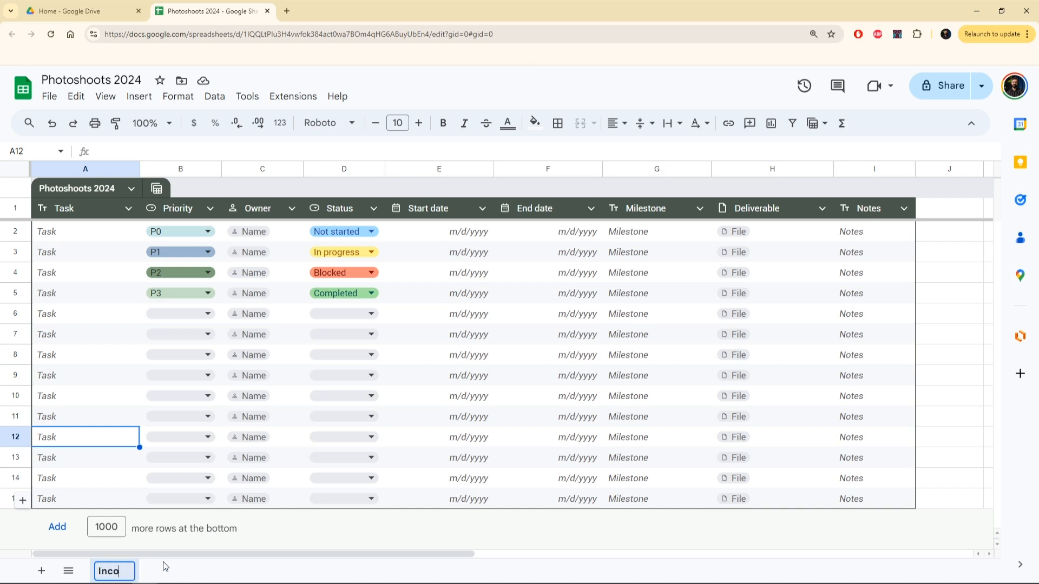
{"action": "key", "text": "Return"}
{"action": "left_click", "coordinate": [42, 572]}
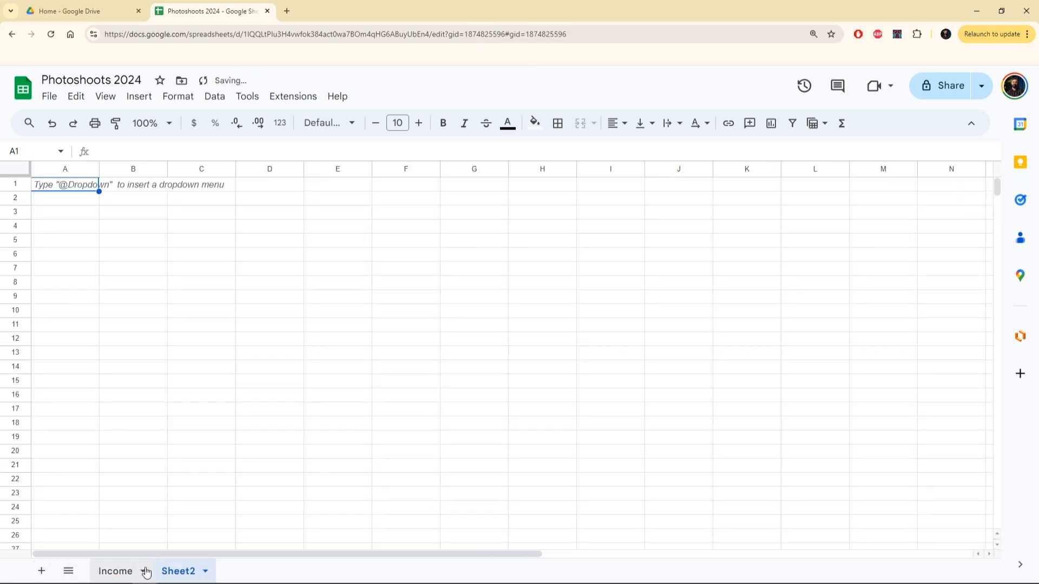
{"action": "double_click", "coordinate": [174, 572]}
{"action": "type", "text": "Expenses"}
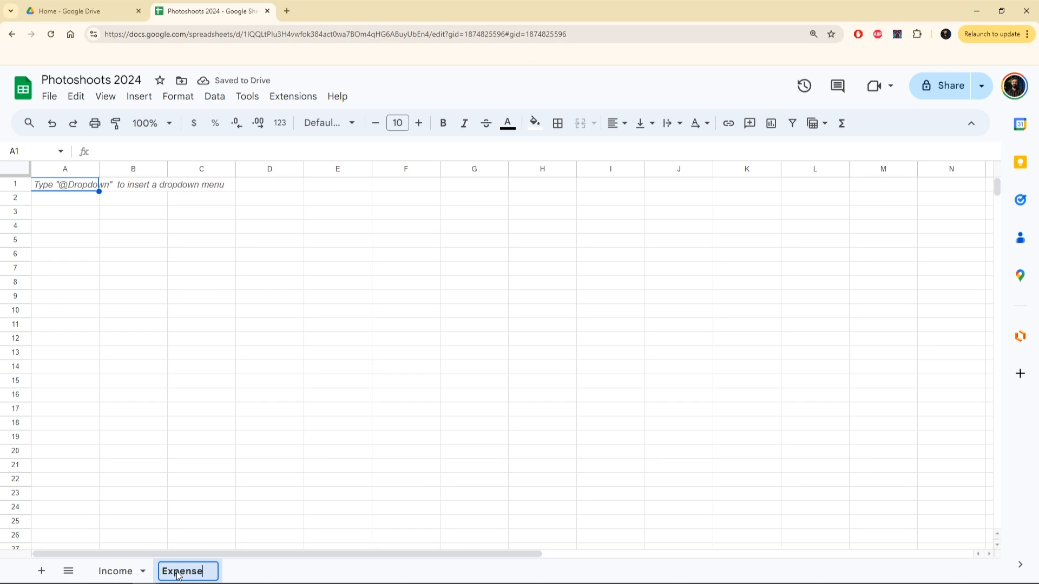
{"action": "key", "text": "Return"}
Step: Return to the Income sheet and switch the browser to full screen
{"action": "left_click", "coordinate": [110, 574]}
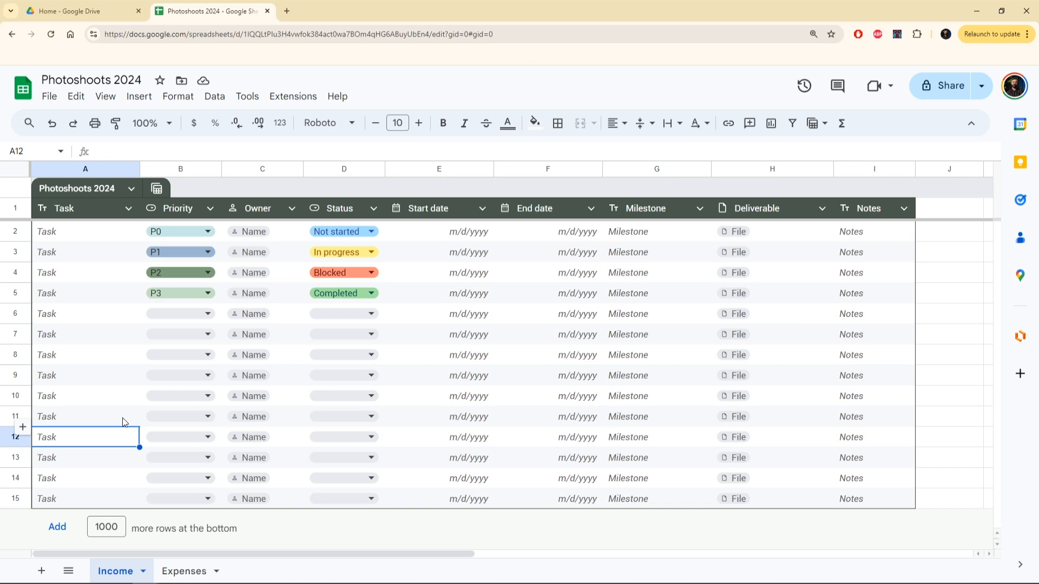
{"action": "key", "text": "F11"}
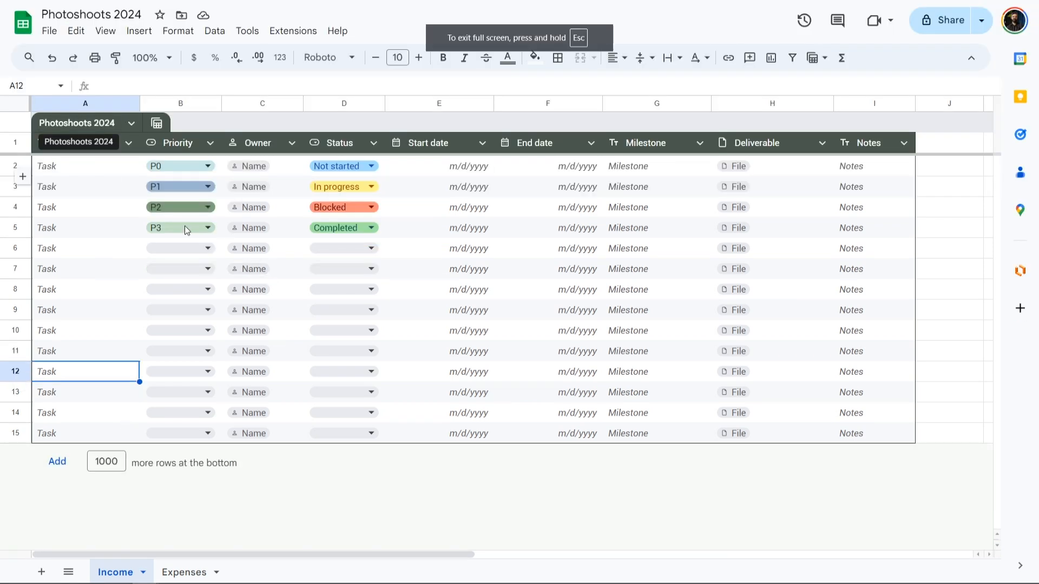
{"action": "left_click", "coordinate": [133, 147]}
{"action": "left_click", "coordinate": [178, 146]}
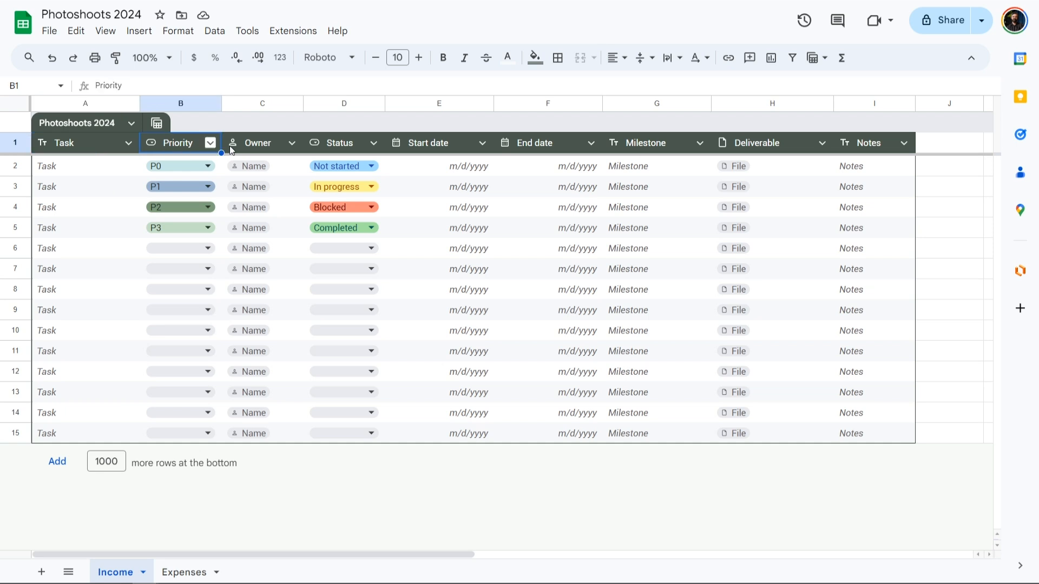
{"action": "left_click", "coordinate": [249, 145]}
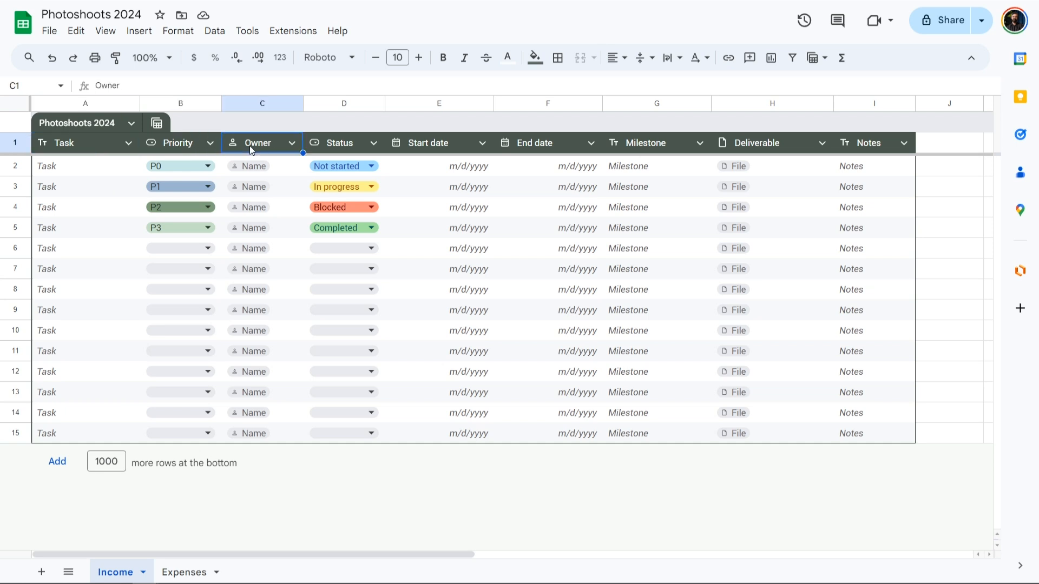
Step: Rename the Task column header to Shoot Name and the Priority column header to Category
{"action": "double_click", "coordinate": [86, 142]}
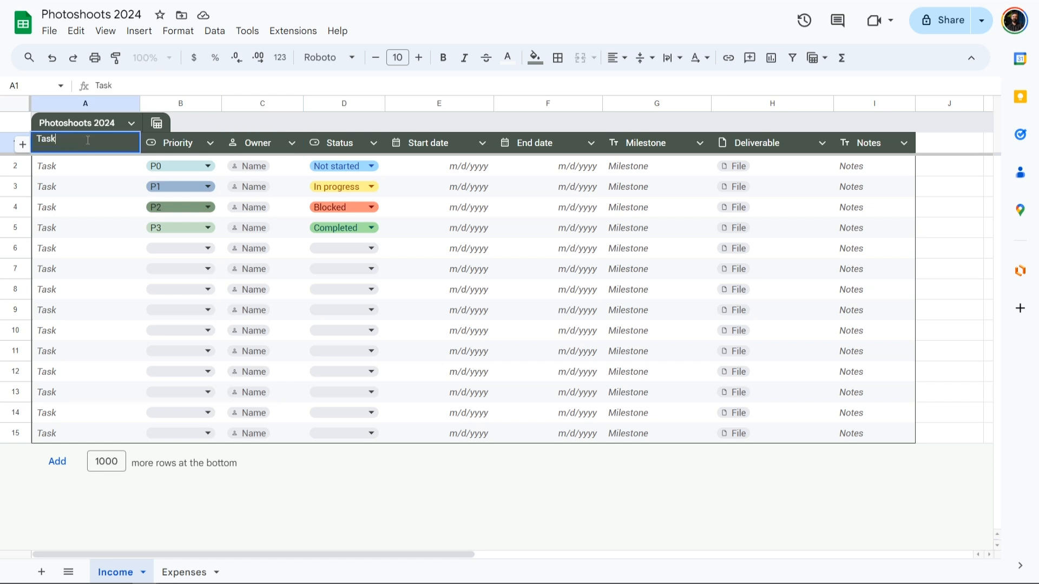
{"action": "type", "text": "Shoot Name"}
{"action": "left_click", "coordinate": [191, 148]}
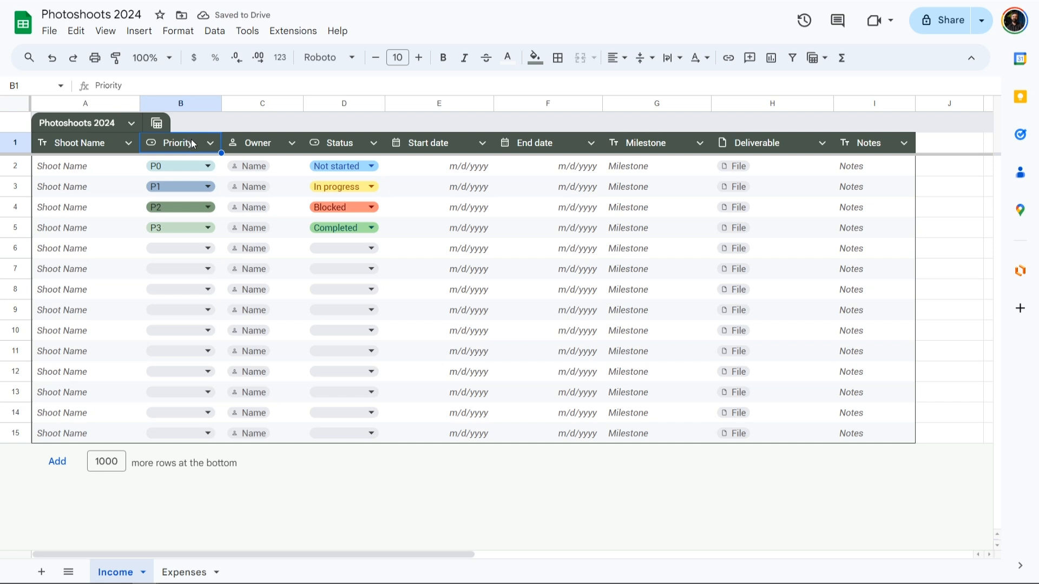
{"action": "double_click", "coordinate": [193, 144]}
{"action": "left_click_drag", "start_coordinate": [193, 141], "coordinate": [133, 136]}
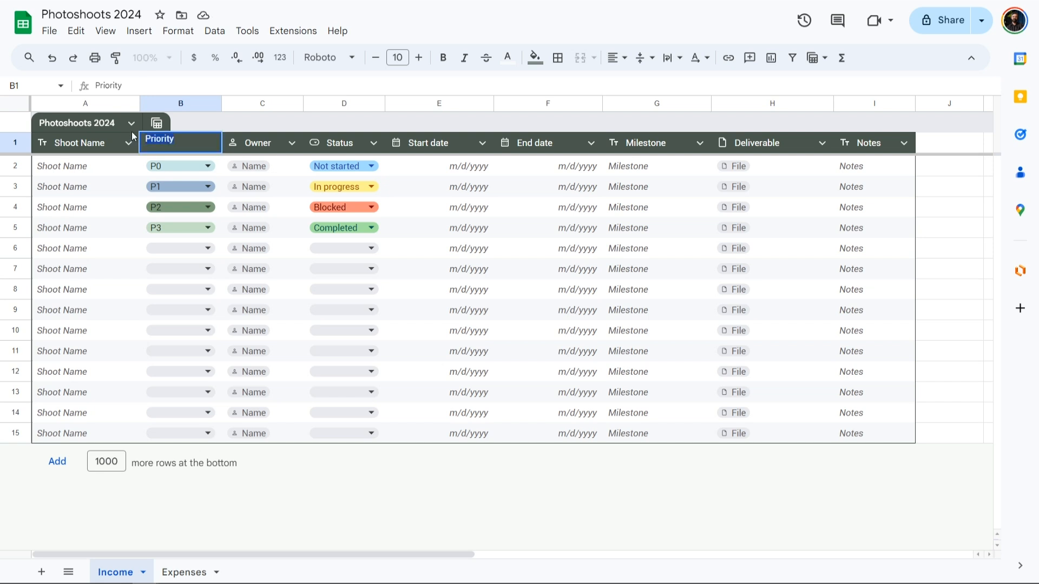
{"action": "type", "text": "Category"}
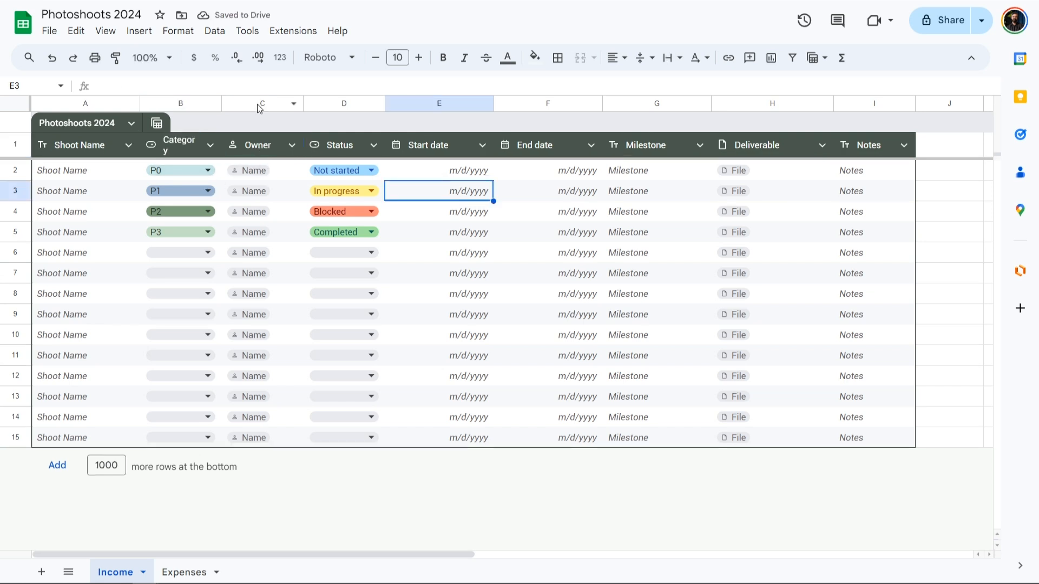
{"action": "left_click", "coordinate": [260, 108]}
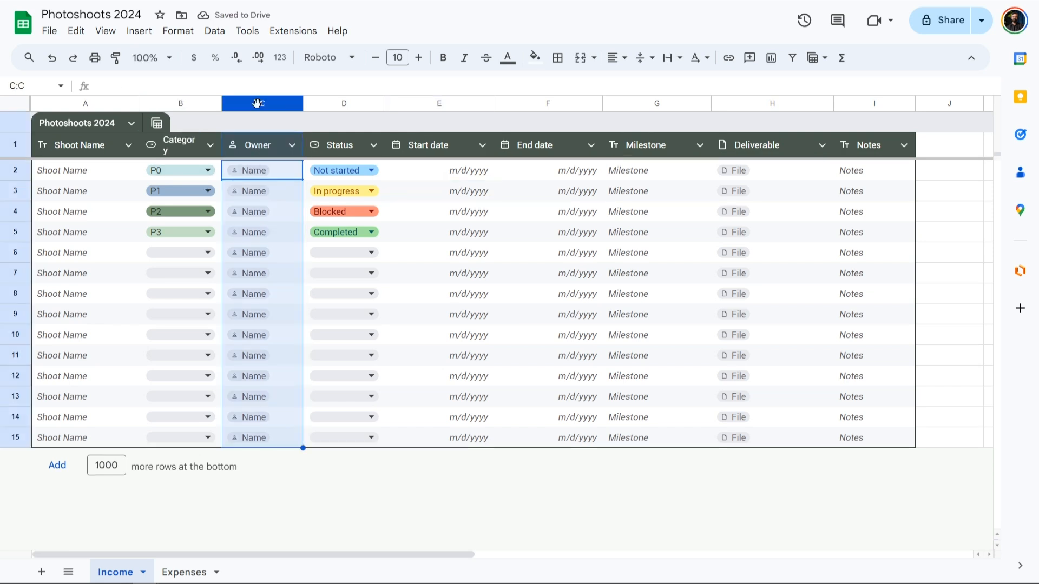
{"action": "left_click", "coordinate": [256, 172]}
{"action": "left_click", "coordinate": [256, 172]}
{"action": "left_click_drag", "start_coordinate": [256, 177], "coordinate": [493, 270]}
{"action": "left_click", "coordinate": [307, 216]}
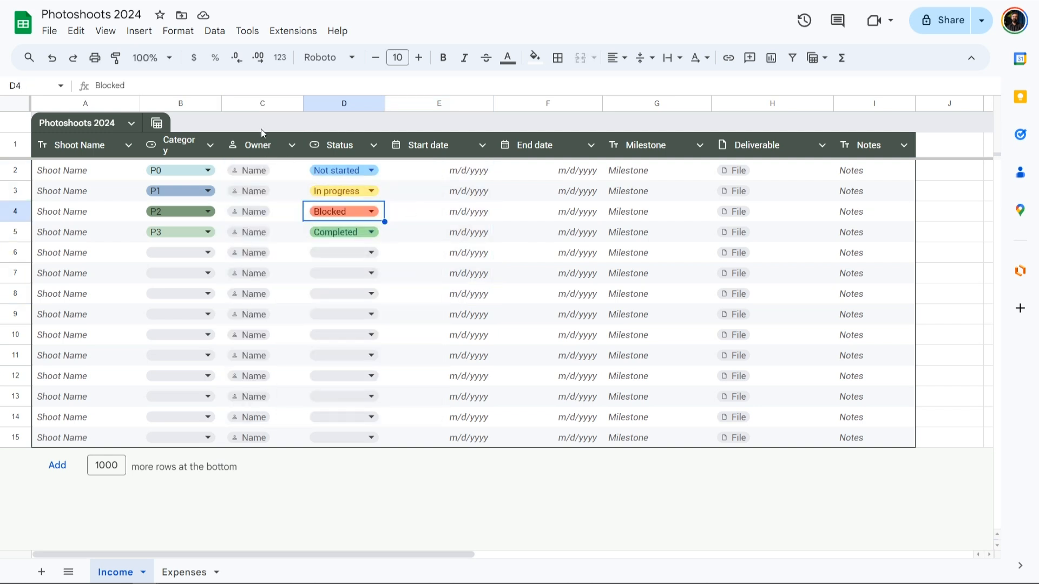
Step: Delete the Owner column from the table
{"action": "left_click", "coordinate": [259, 108]}
{"action": "right_click", "coordinate": [259, 107]}
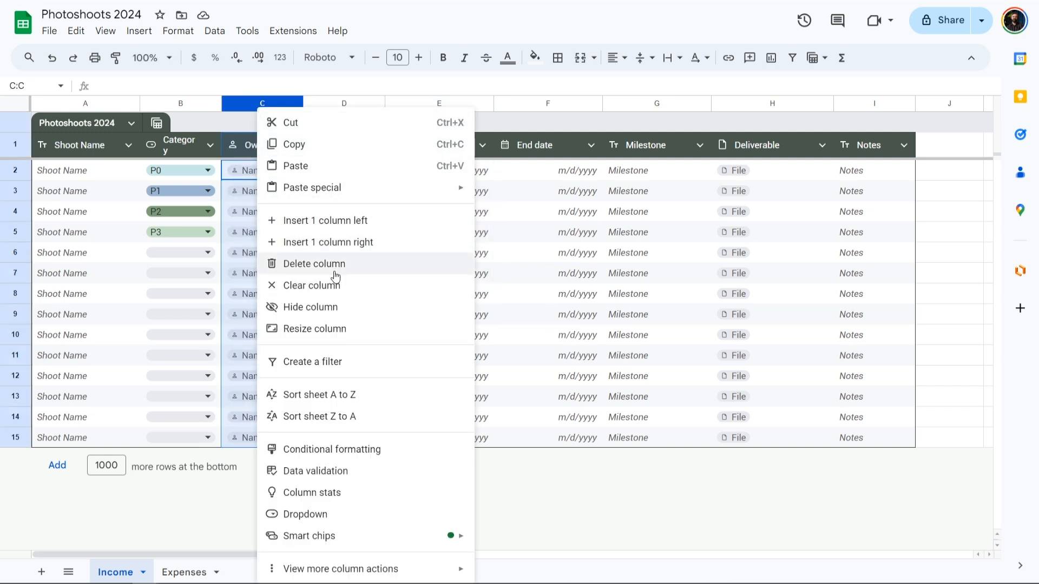
{"action": "left_click", "coordinate": [314, 264]}
Step: Rename the Status column header to Finances
{"action": "left_click", "coordinate": [235, 136]}
{"action": "key", "text": "BackSpace"}
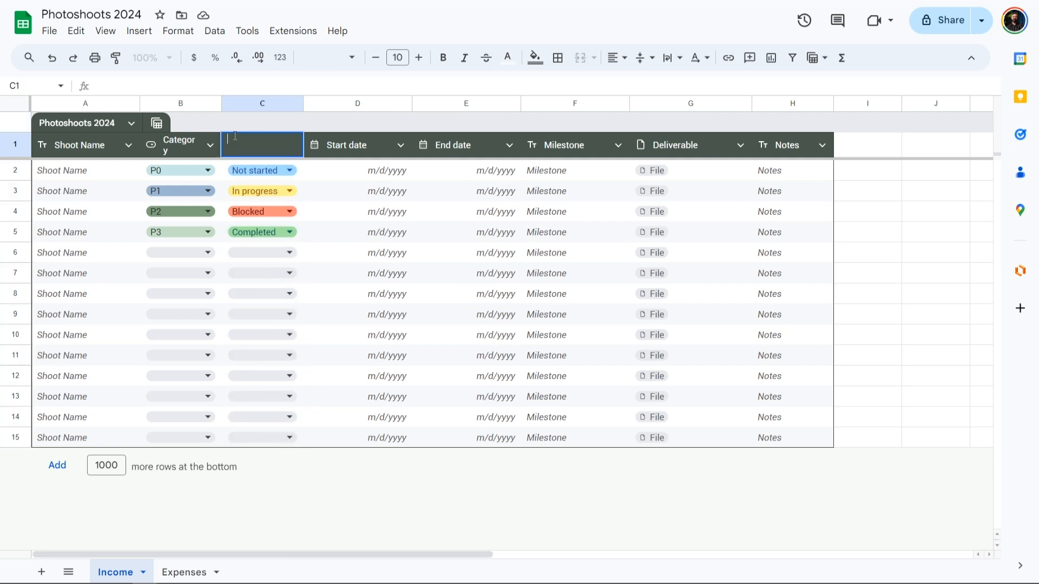
{"action": "type", "text": "Finances"}
{"action": "key", "text": "Return"}
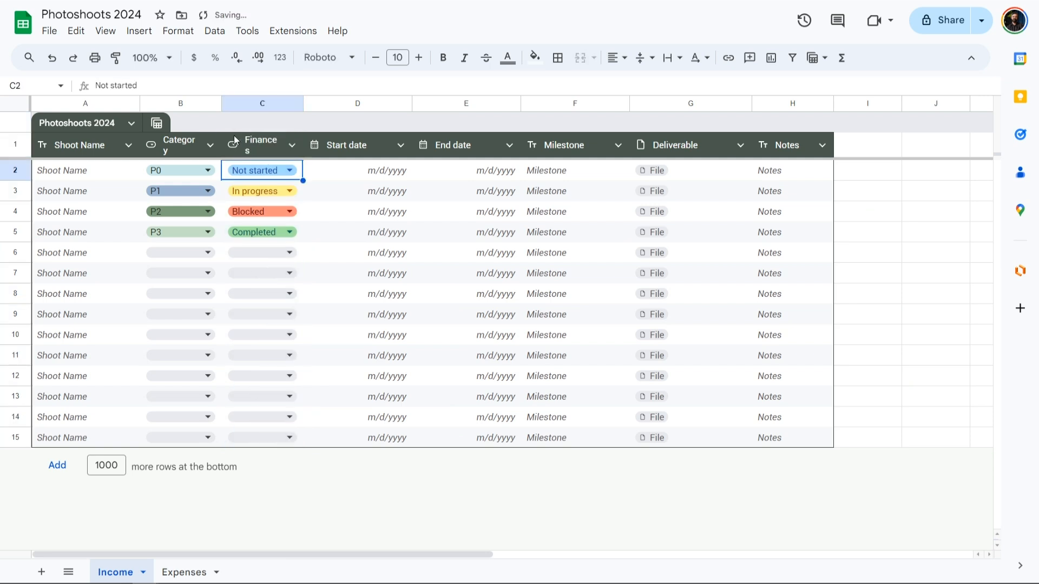
Step: Rename the Start date column header to Date
{"action": "left_click", "coordinate": [254, 172]}
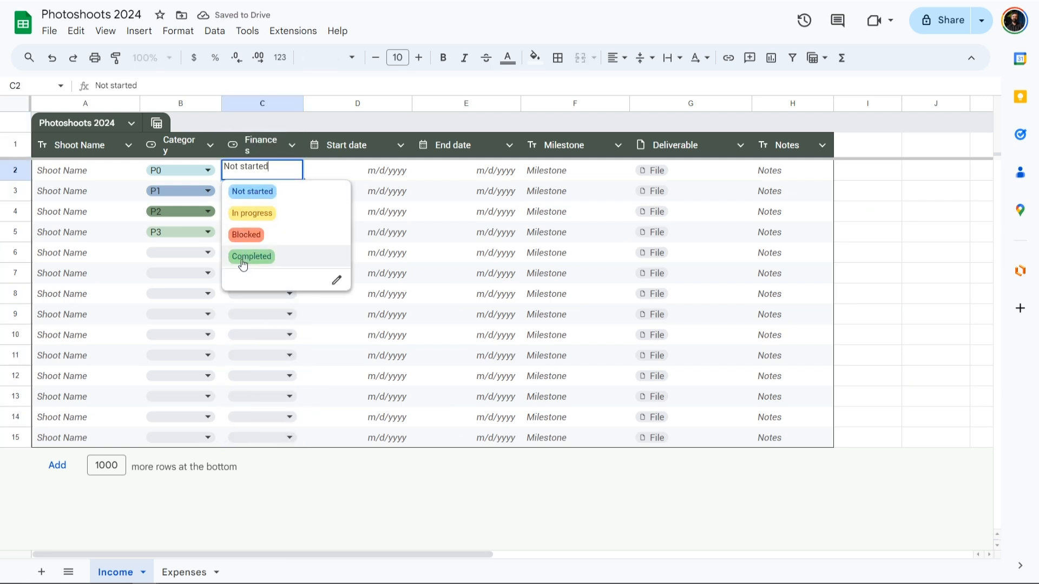
{"action": "left_click", "coordinate": [334, 172]}
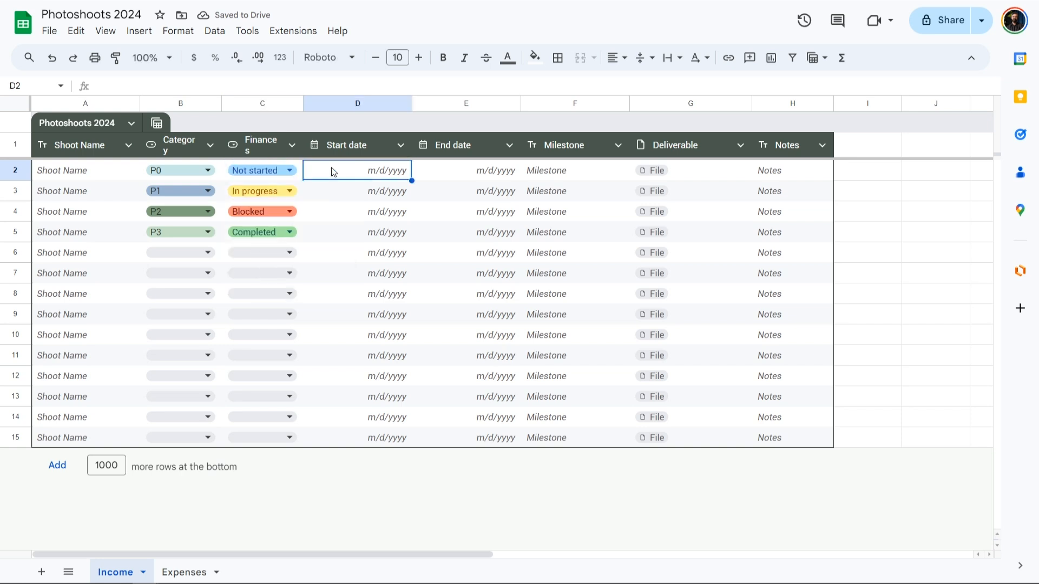
{"action": "double_click", "coordinate": [362, 149]}
{"action": "key", "text": "ctrl+a"}
{"action": "type", "text": "Date"}
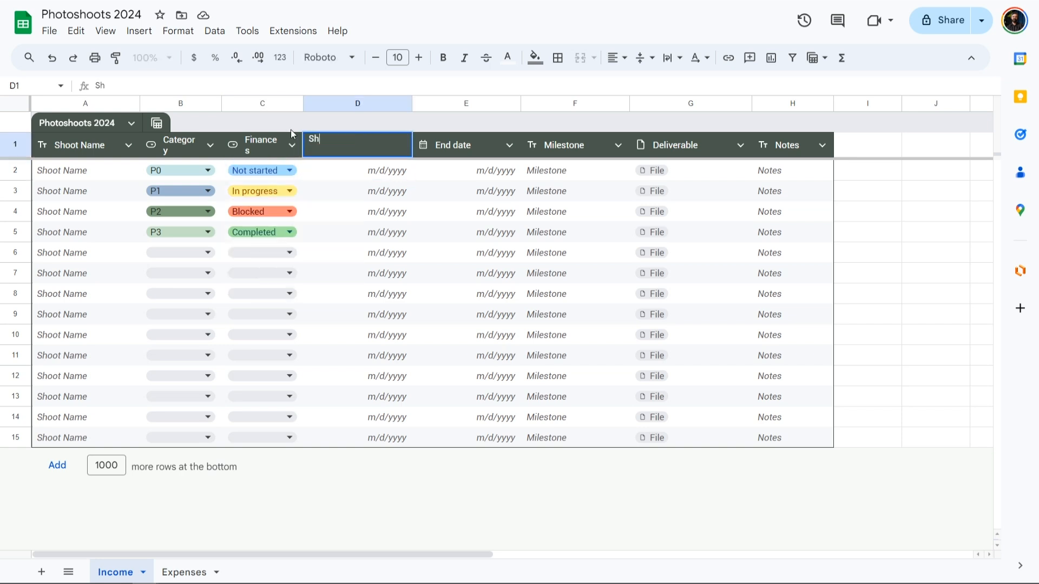
{"action": "key", "text": "Return"}
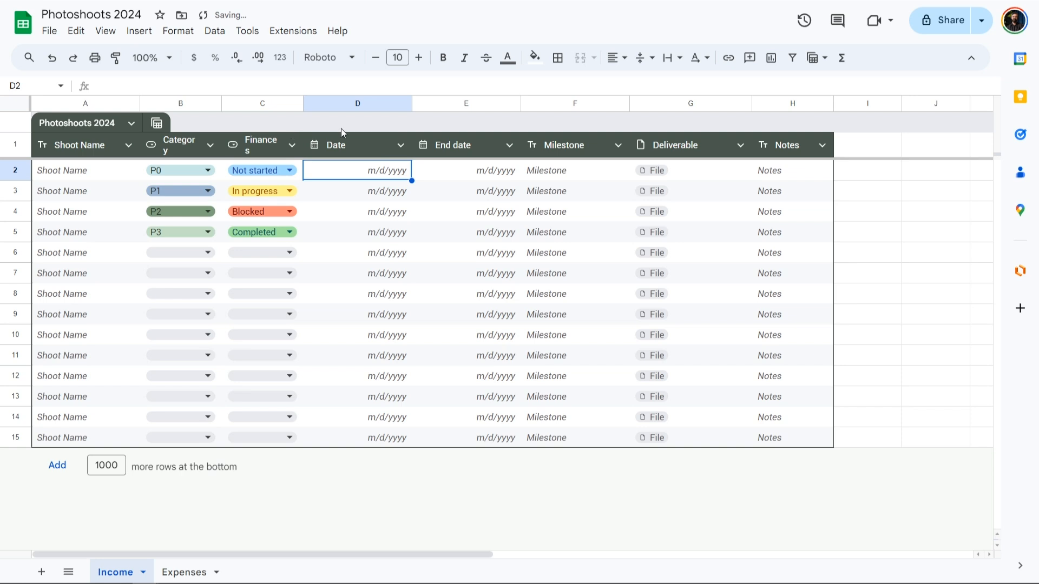
Step: Delete the End date column from the table
{"action": "left_click", "coordinate": [467, 104]}
{"action": "right_click", "coordinate": [464, 102]}
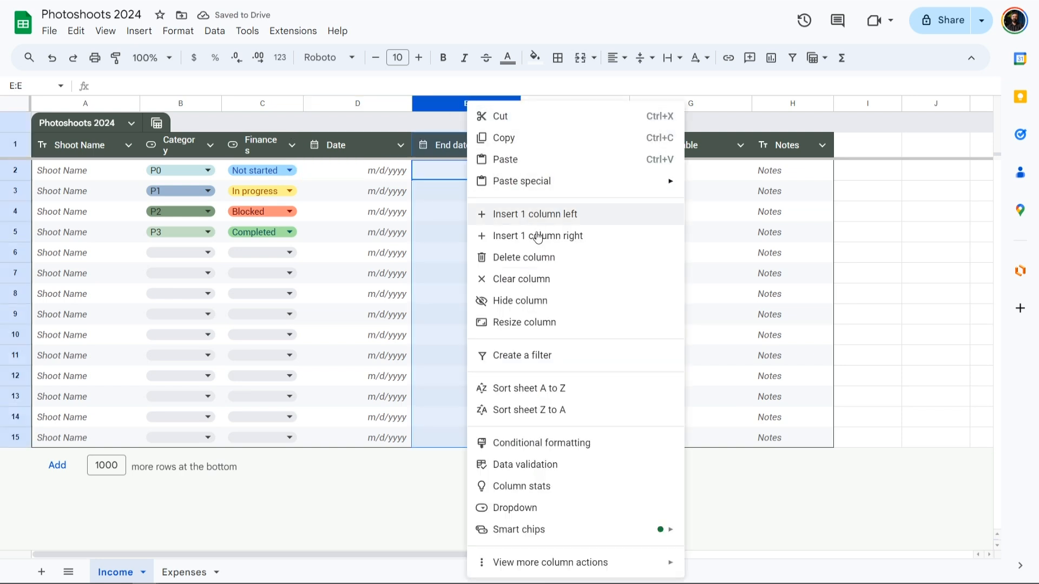
{"action": "left_click", "coordinate": [544, 256]}
Step: Rename the Milestone column header to Amount
{"action": "left_click", "coordinate": [425, 149]}
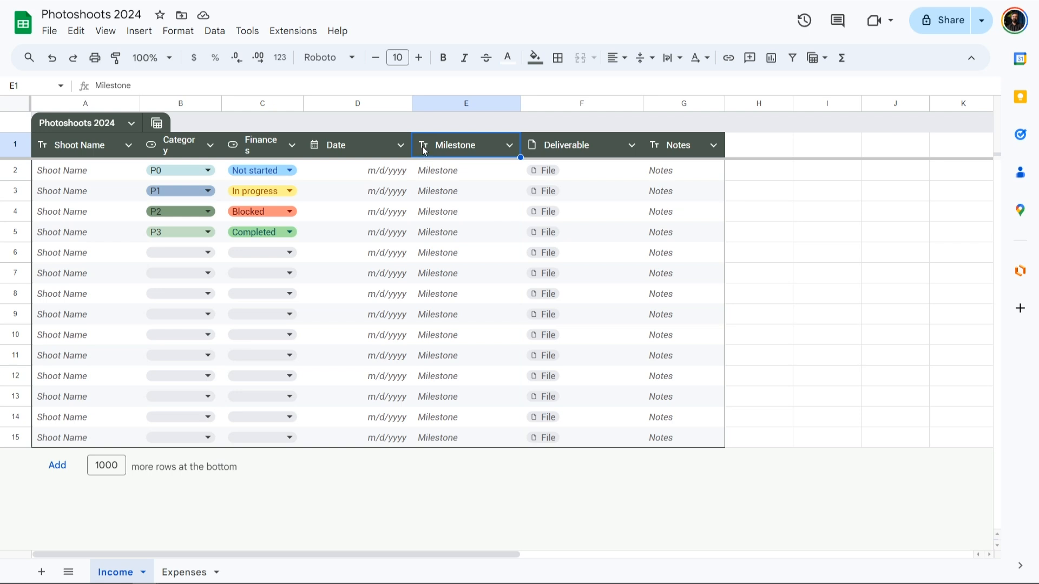
{"action": "left_click", "coordinate": [448, 213]}
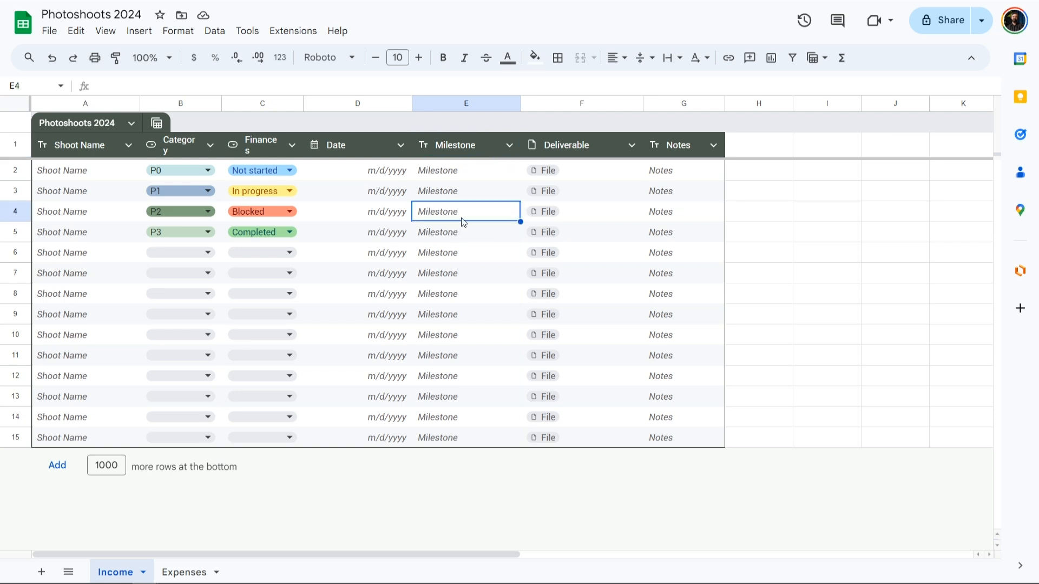
{"action": "left_click", "coordinate": [460, 145]}
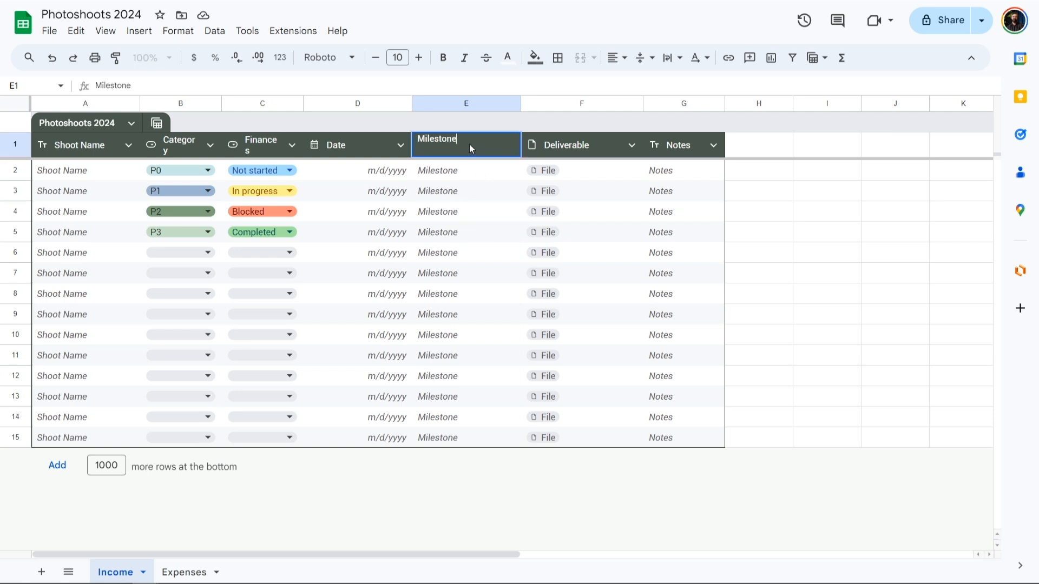
{"action": "type", "text": "Amount"}
{"action": "key", "text": "Return"}
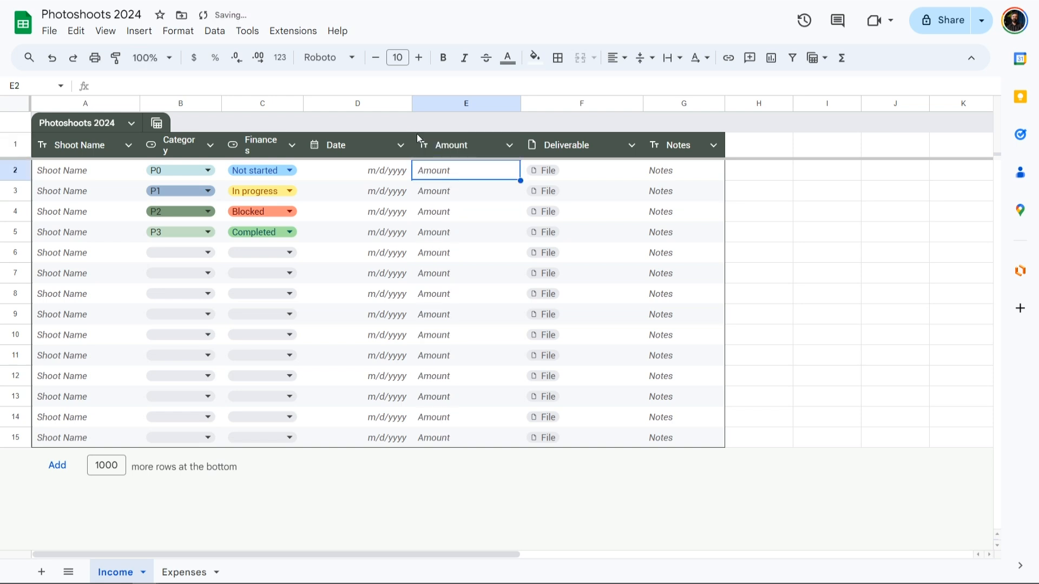
Step: Move the Amount column between Category and Finances, and narrow the Date column to fit its contents
{"action": "left_click", "coordinate": [460, 104]}
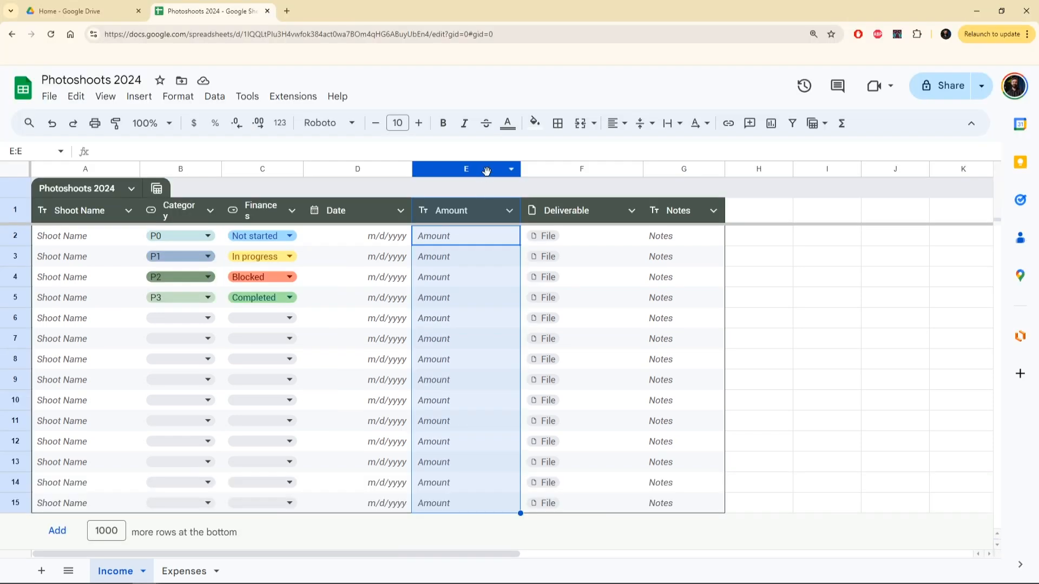
{"action": "left_click_drag", "start_coordinate": [483, 175], "coordinate": [259, 193]}
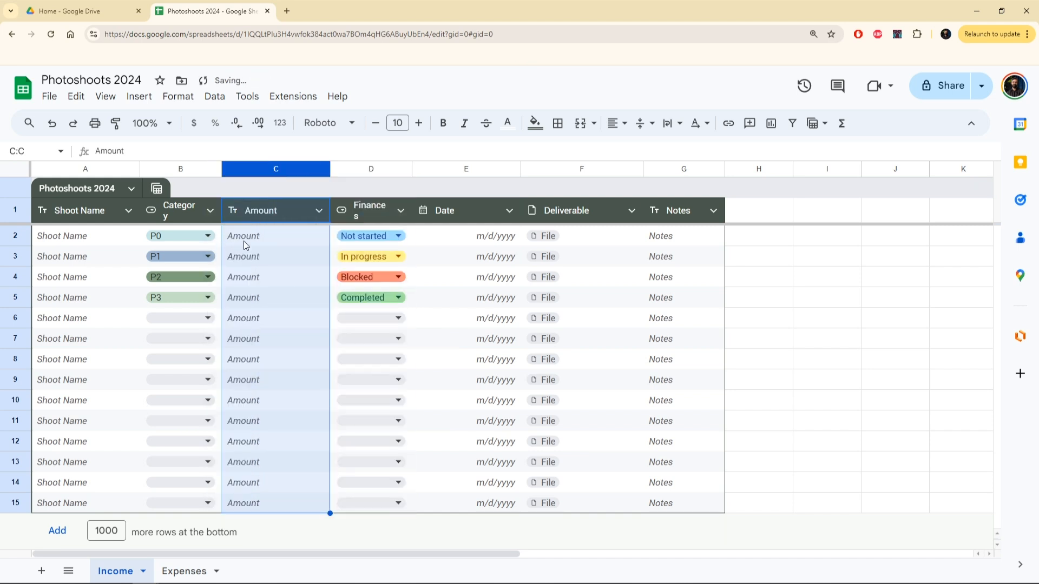
{"action": "left_click_drag", "start_coordinate": [520, 169], "coordinate": [479, 169]}
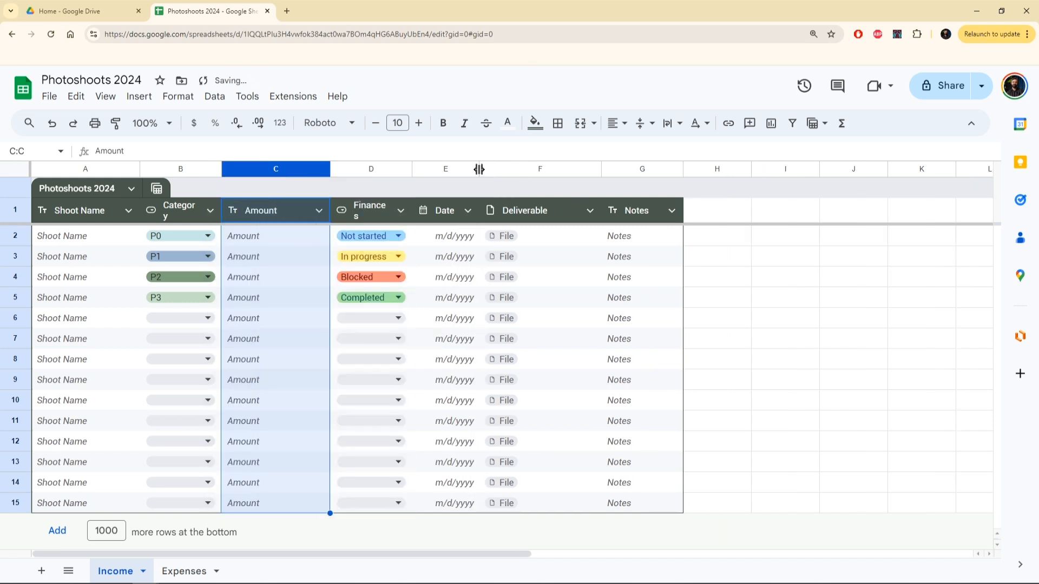
{"action": "left_click", "coordinate": [544, 212]}
{"action": "left_click", "coordinate": [505, 236]}
{"action": "left_click", "coordinate": [505, 236]}
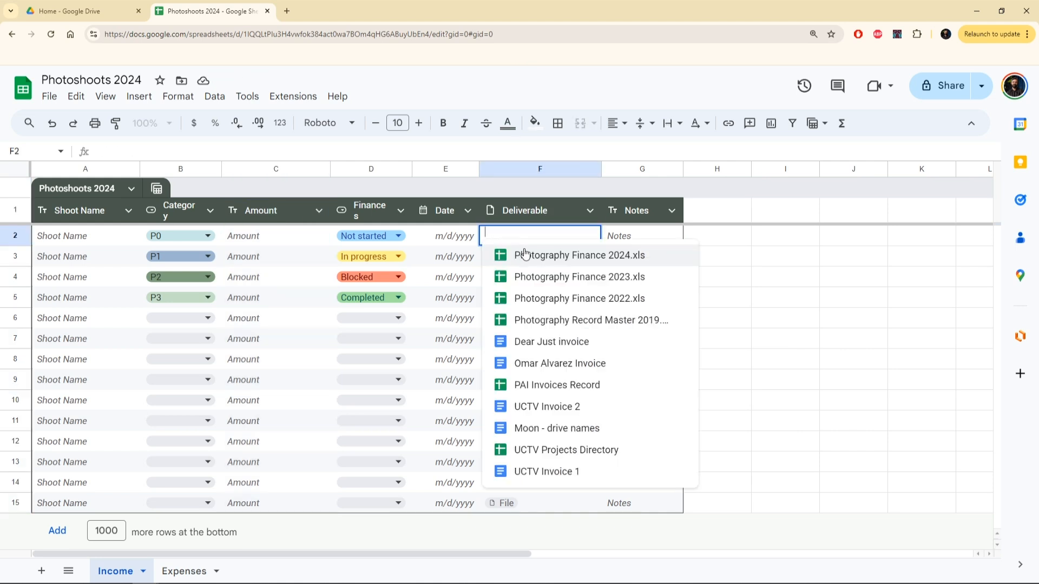
{"action": "left_click", "coordinate": [729, 276]}
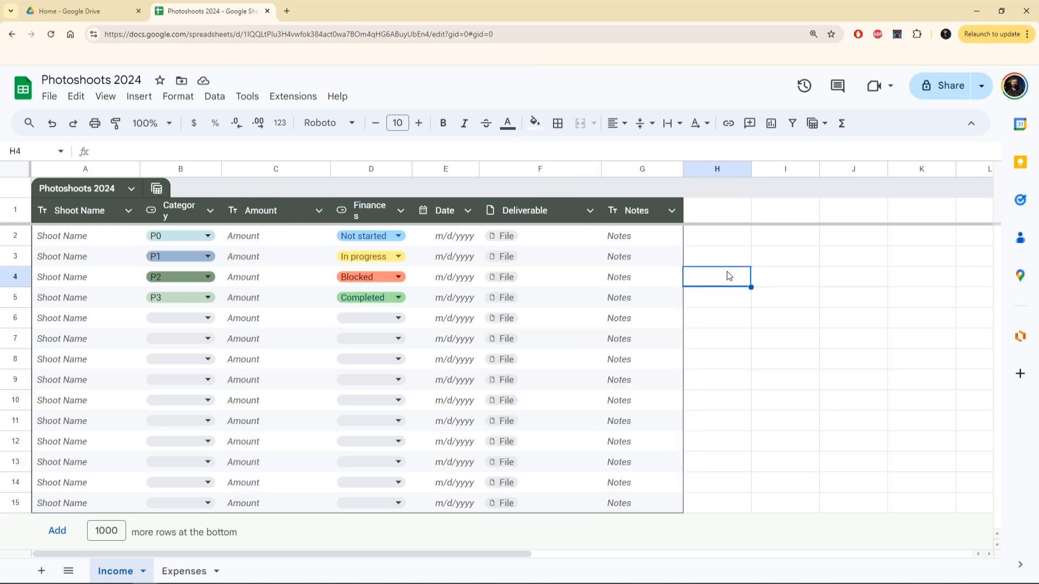
Step: Delete the Deliverable column and rename the Notes column header to Miles
{"action": "right_click", "coordinate": [557, 169]}
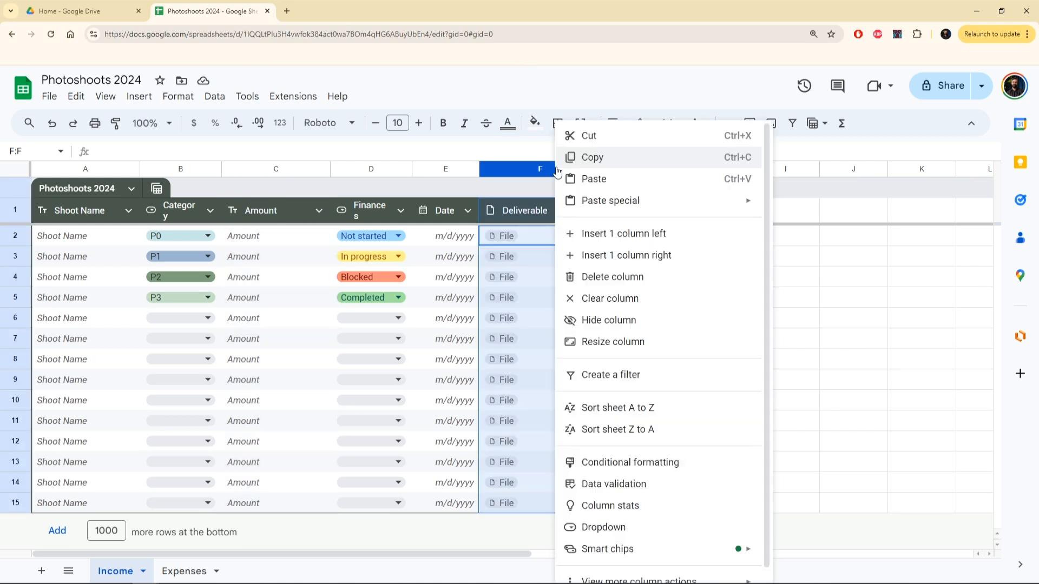
{"action": "left_click", "coordinate": [604, 277]}
{"action": "left_click", "coordinate": [525, 211]}
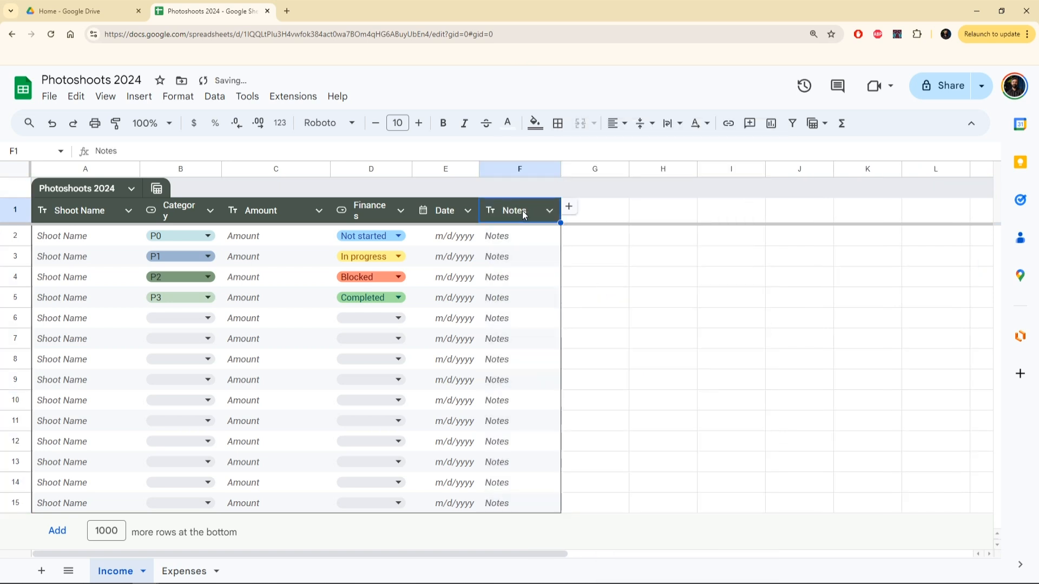
{"action": "double_click", "coordinate": [524, 215]}
{"action": "type", "text": "M"}
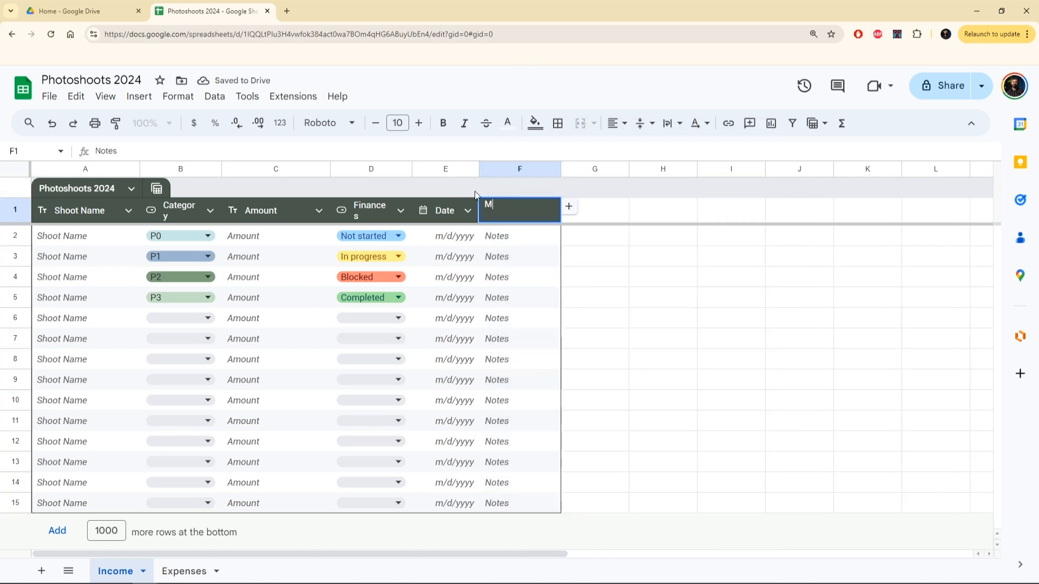
{"action": "type", "text": "iles"}
{"action": "key", "text": "Return"}
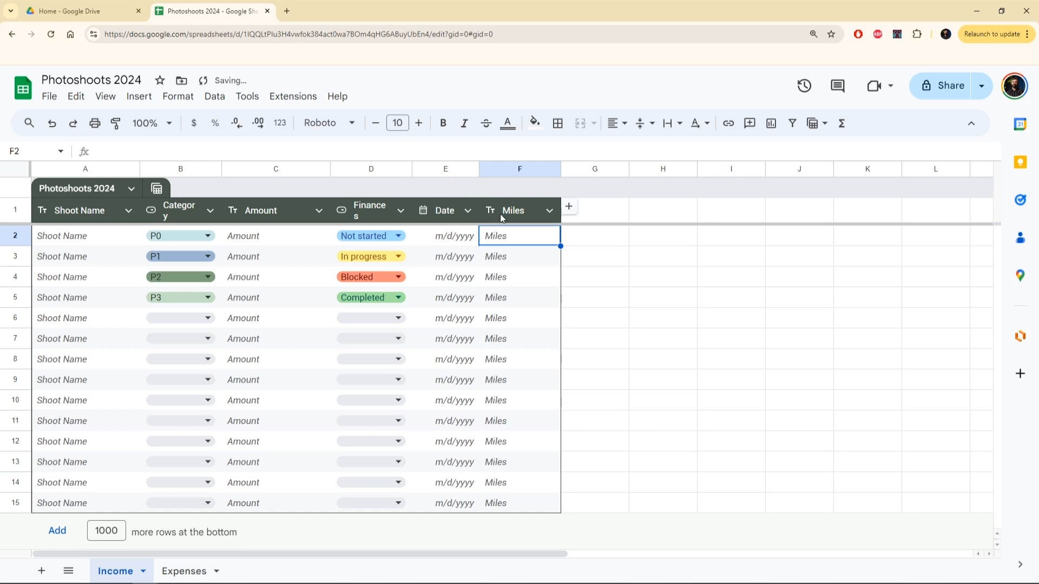
Step: Add a new table column after Miles, name it Package, and widen it slightly
{"action": "left_click", "coordinate": [569, 207]}
{"action": "left_click", "coordinate": [595, 213]}
{"action": "double_click", "coordinate": [566, 201]}
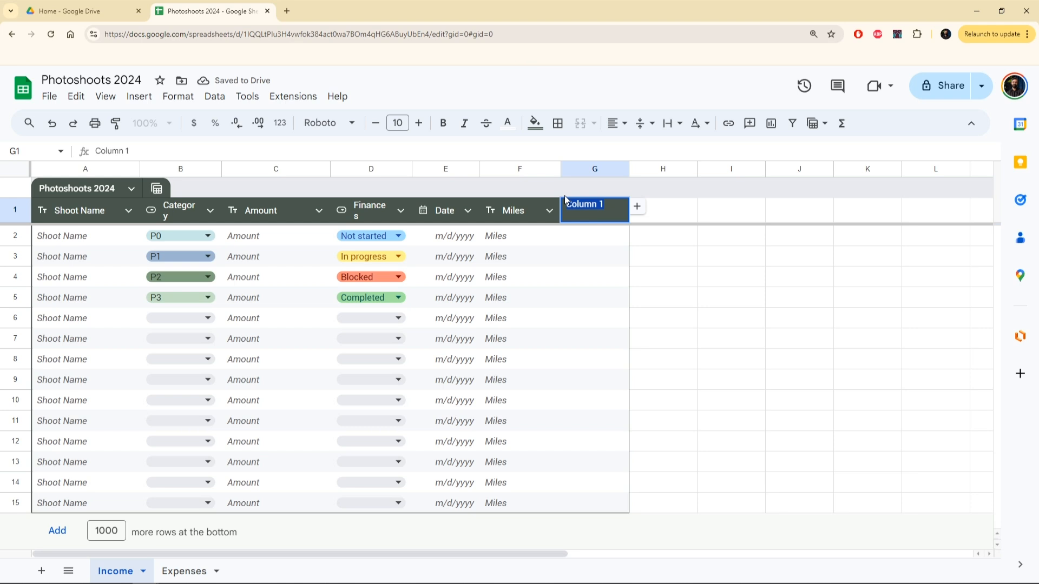
{"action": "type", "text": "Pack"}
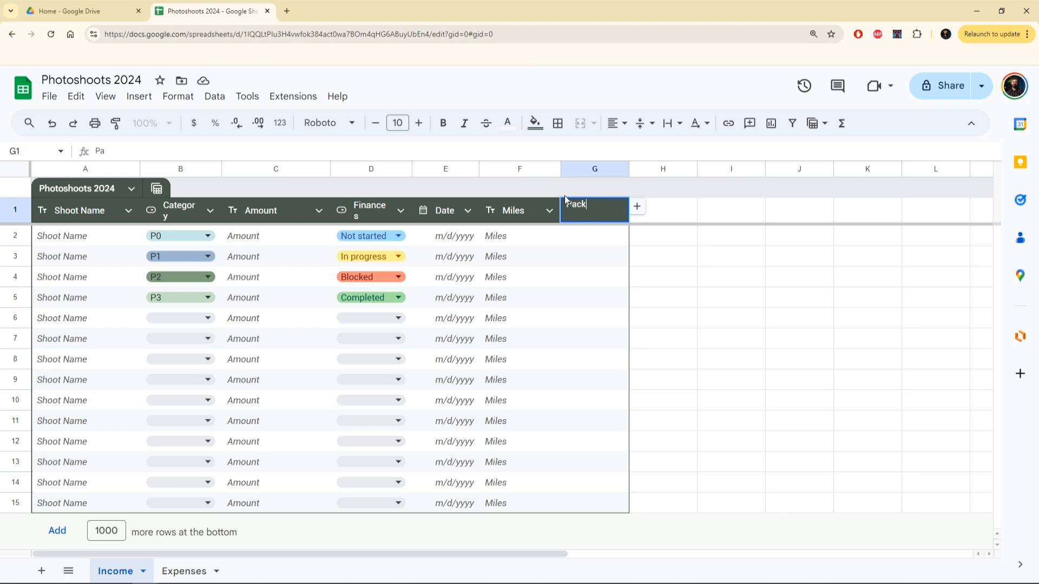
{"action": "type", "text": "age"}
{"action": "key", "text": "Return"}
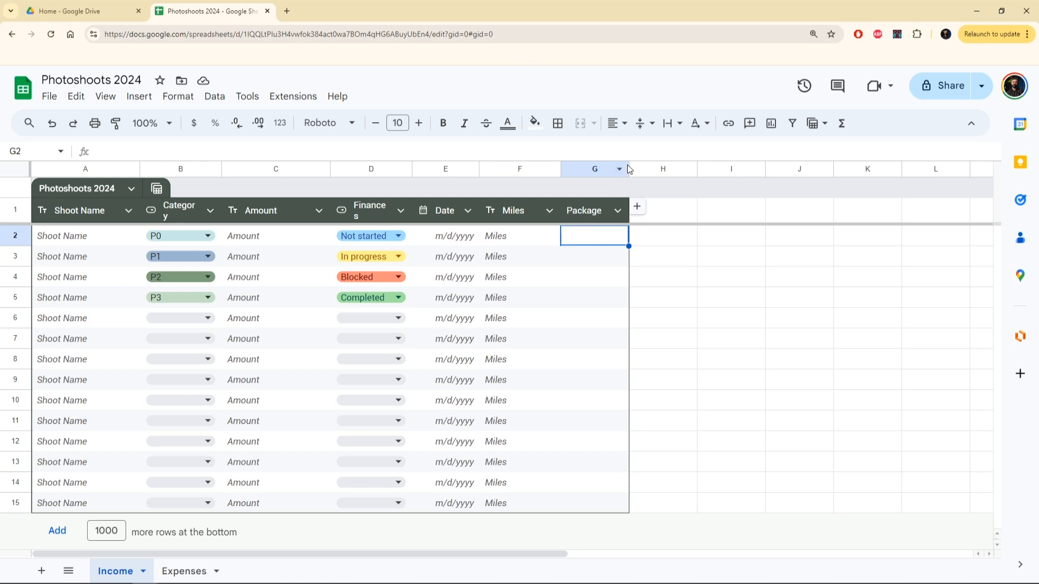
{"action": "left_click_drag", "start_coordinate": [629, 169], "coordinate": [660, 169]}
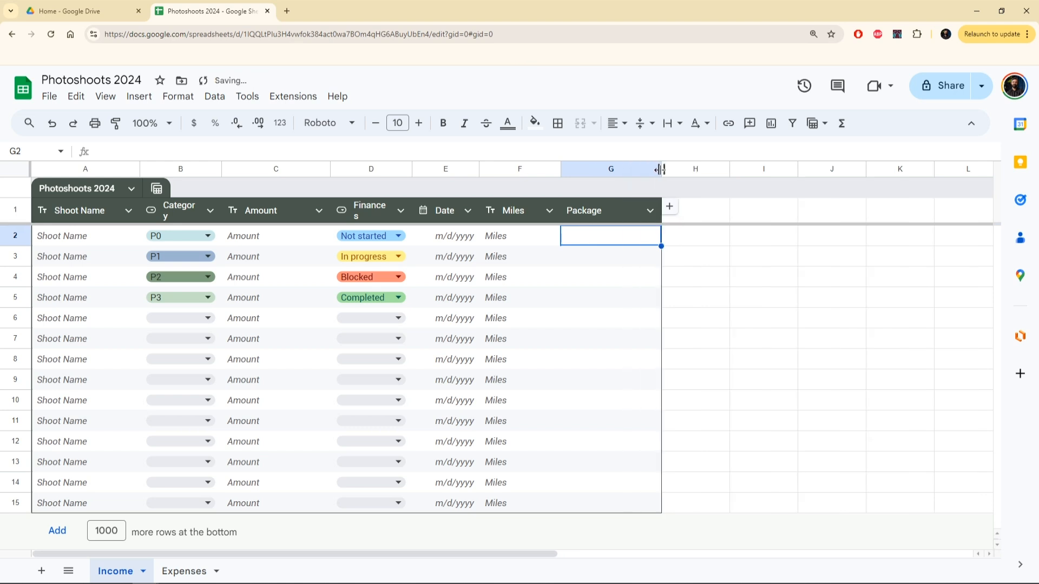
Step: Widen the Category column just enough for its header to fit on one line
{"action": "left_click", "coordinate": [208, 235]}
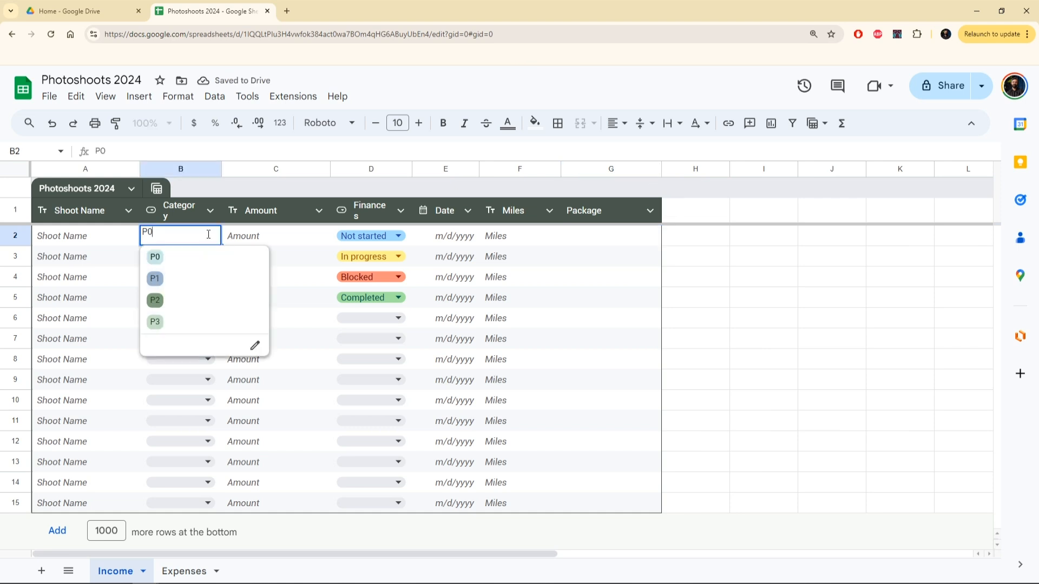
{"action": "left_click", "coordinate": [211, 170]}
{"action": "left_click", "coordinate": [189, 168]}
{"action": "left_click_drag", "start_coordinate": [221, 169], "coordinate": [229, 169]}
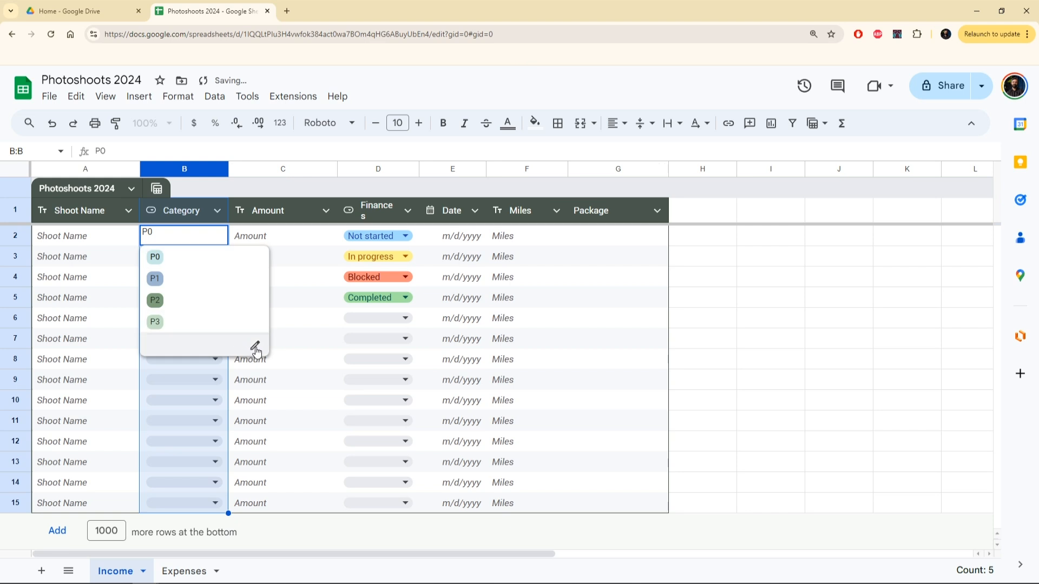
Step: Edit the Category dropdown options, replacing P0 with Family and P1 with Engagement
{"action": "left_click", "coordinate": [255, 346]}
{"action": "double_click", "coordinate": [887, 287]}
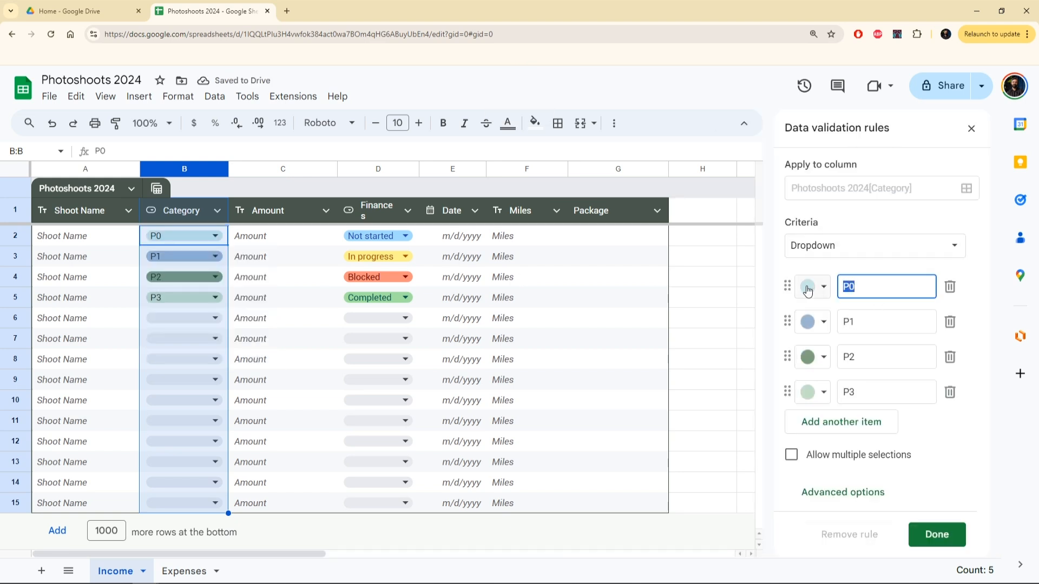
{"action": "type", "text": "Family"}
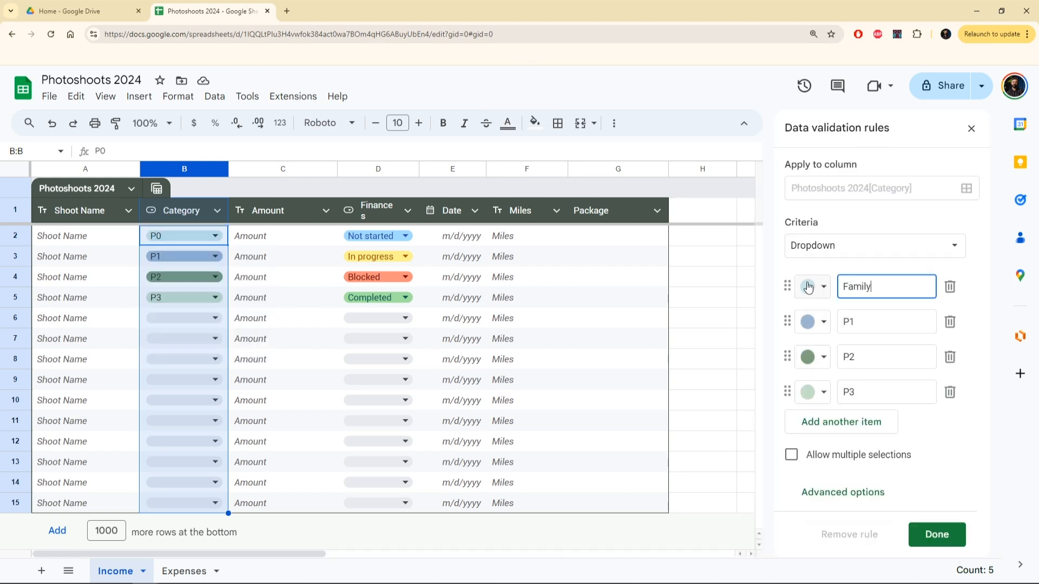
{"action": "key", "text": "Tab"}
{"action": "key", "text": "Tab"}
{"action": "key", "text": "Tab"}
{"action": "type", "text": "Enga"}
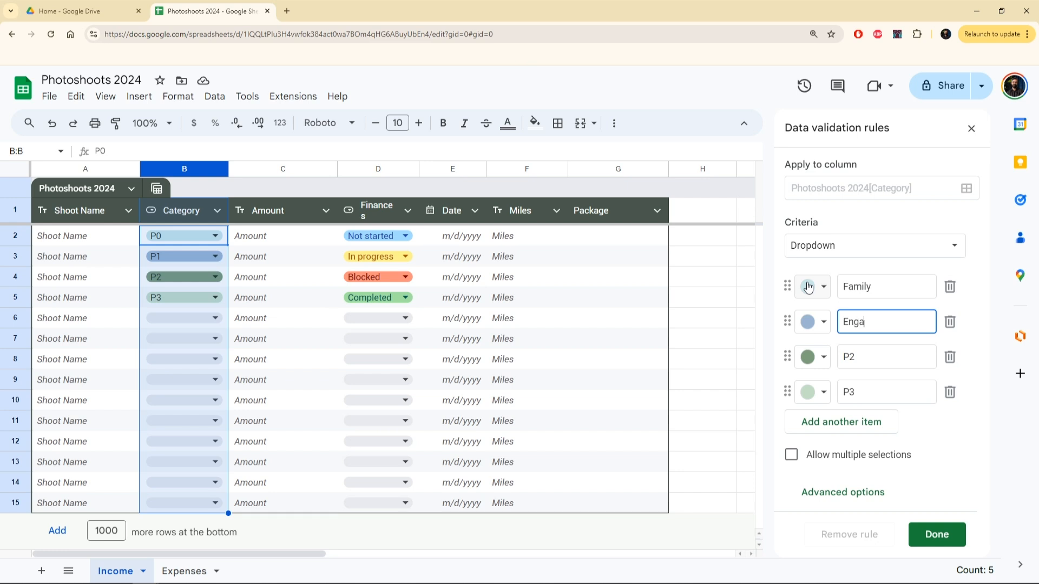
{"action": "type", "text": "gement"}
Step: Replace the P2 dropdown option with Wedding and the P3 option with Cosplay
{"action": "key", "text": "Tab"}
{"action": "key", "text": "Tab"}
{"action": "key", "text": "Tab"}
{"action": "type", "text": "We"}
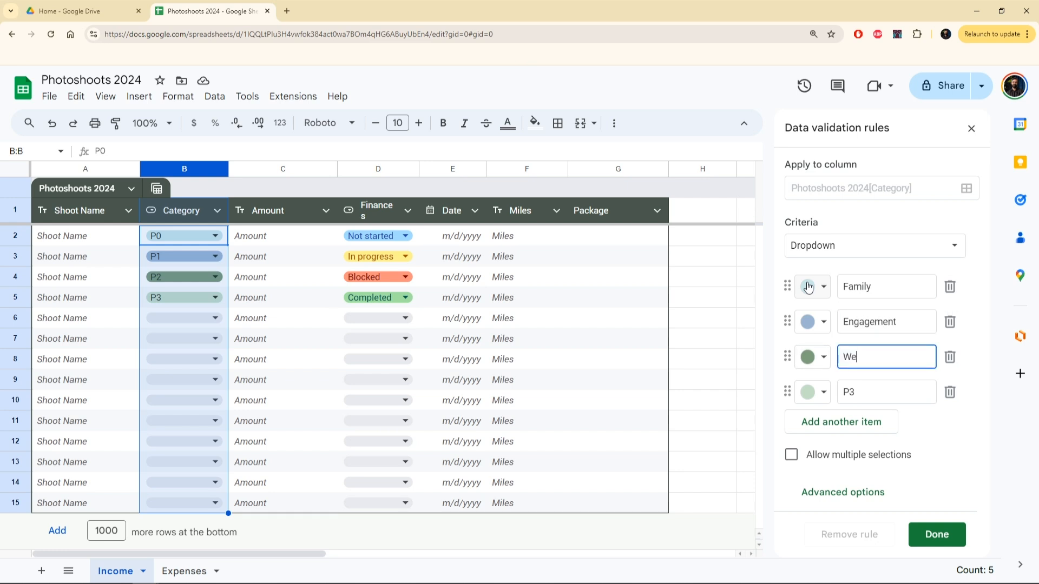
{"action": "key", "text": "Tab"}
{"action": "key", "text": "Tab"}
{"action": "key", "text": "Tab"}
{"action": "type", "text": "Cosp"}
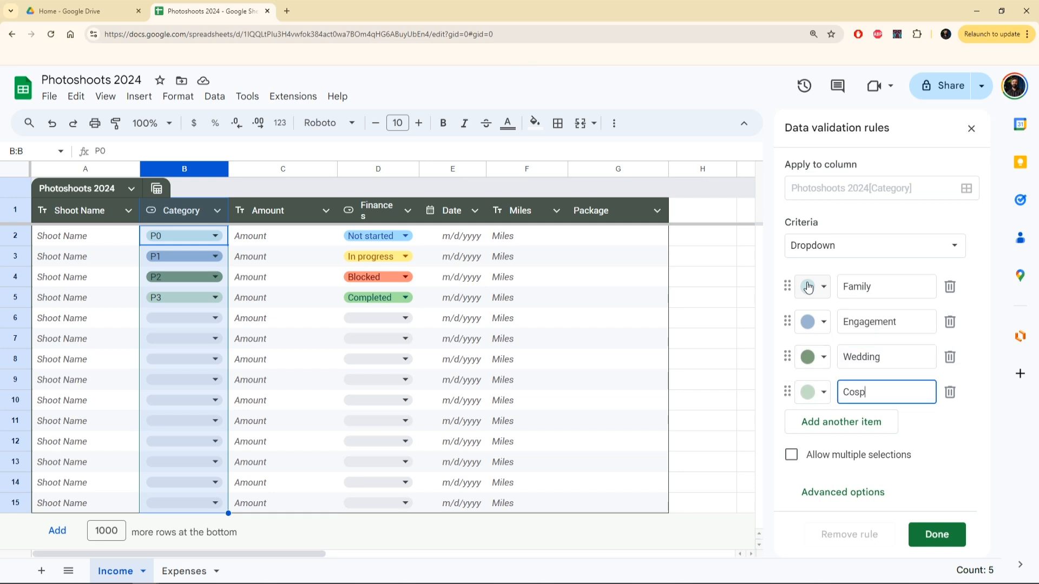
{"action": "left_click", "coordinate": [813, 292]}
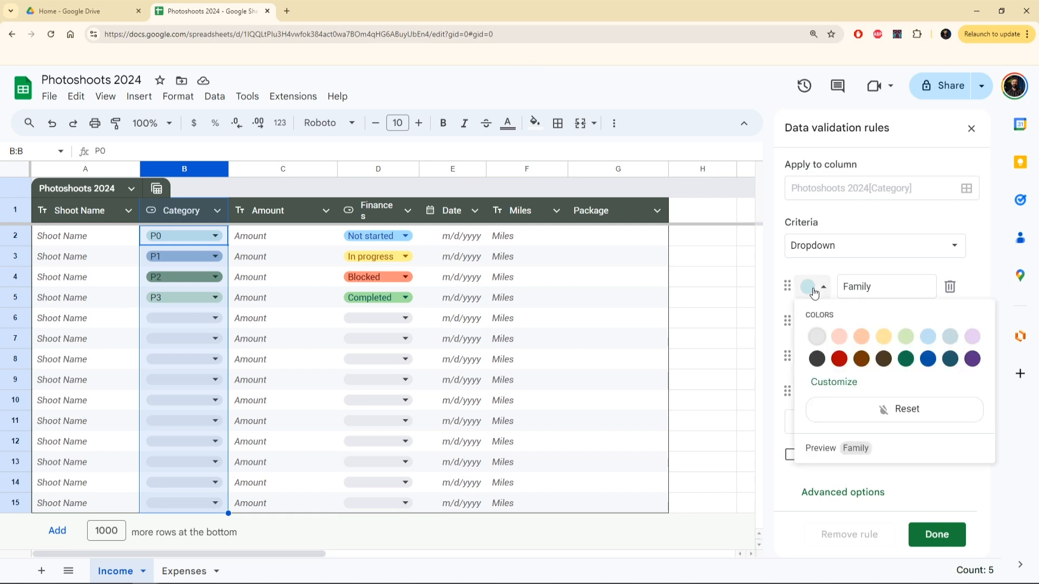
{"action": "left_click", "coordinate": [814, 293]}
{"action": "left_click", "coordinate": [820, 366]}
{"action": "left_click", "coordinate": [817, 365]}
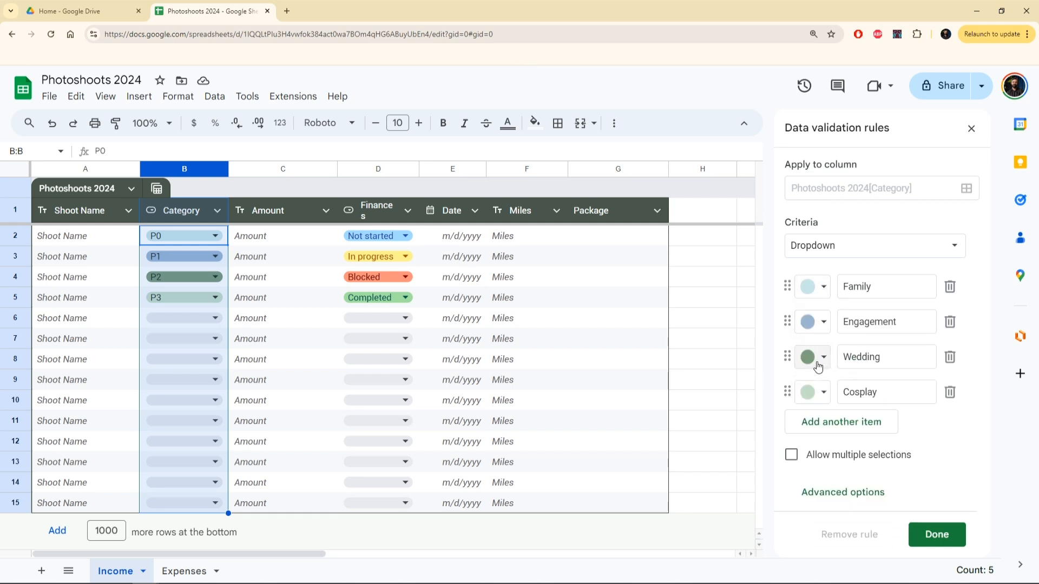
{"action": "mouse_move", "coordinate": [797, 396]}
{"action": "left_mouse_down"}
{"action": "mouse_move", "coordinate": [793, 342]}
{"action": "mouse_move", "coordinate": [791, 385]}
{"action": "left_mouse_up"}
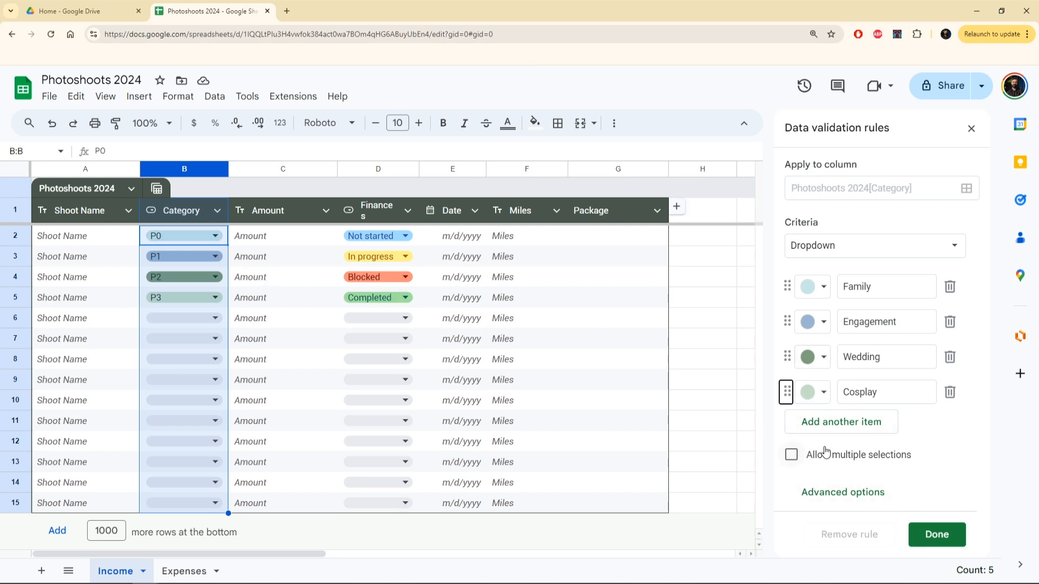
Step: Save the dropdown options and set the Category cells in rows 2 to 5 to Family, Engagement, Wedding and Cosplay
{"action": "left_click", "coordinate": [934, 536]}
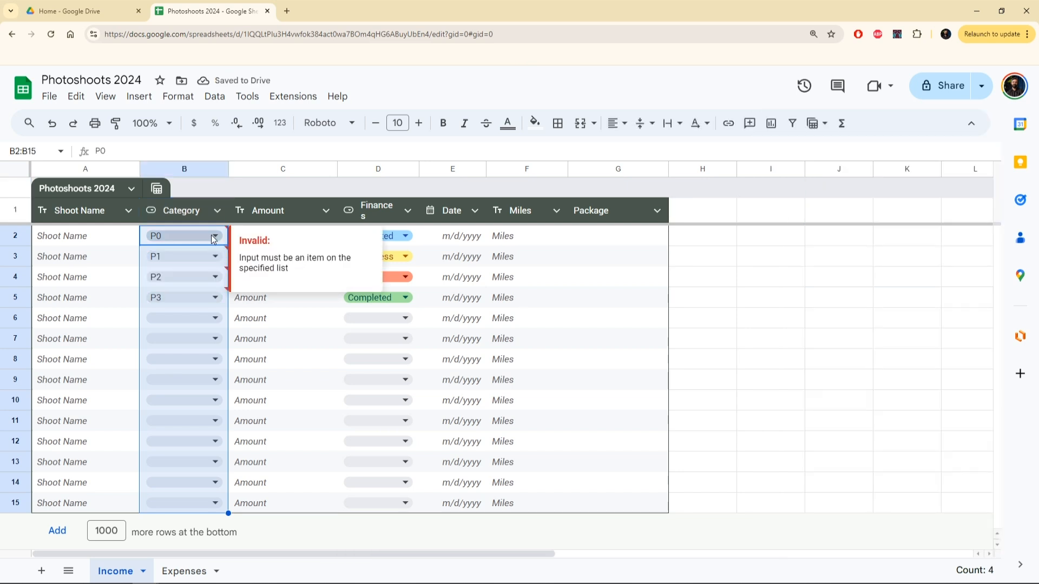
{"action": "left_click", "coordinate": [168, 238]}
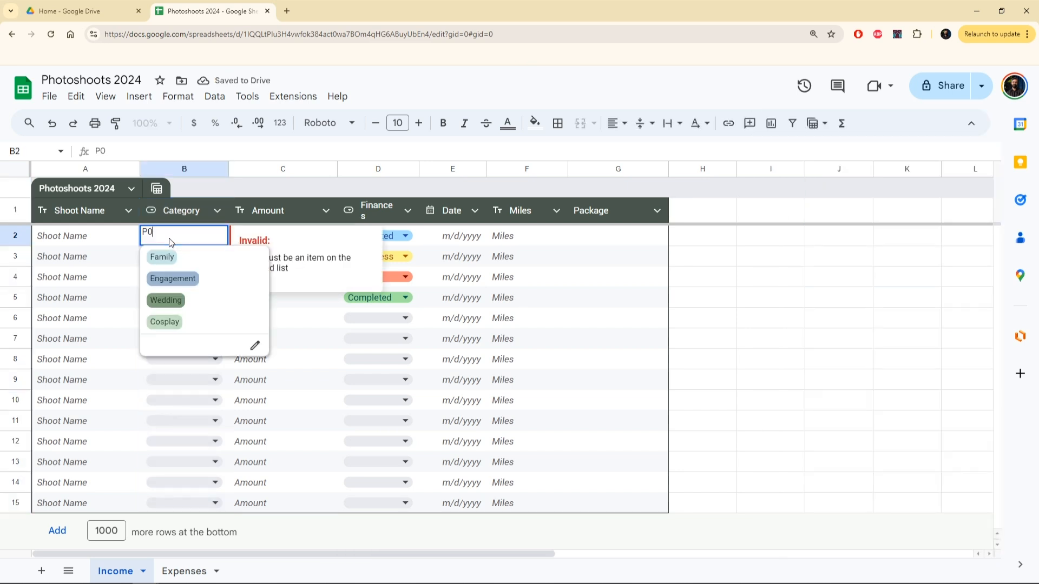
{"action": "left_click", "coordinate": [169, 257]}
{"action": "left_click", "coordinate": [178, 264]}
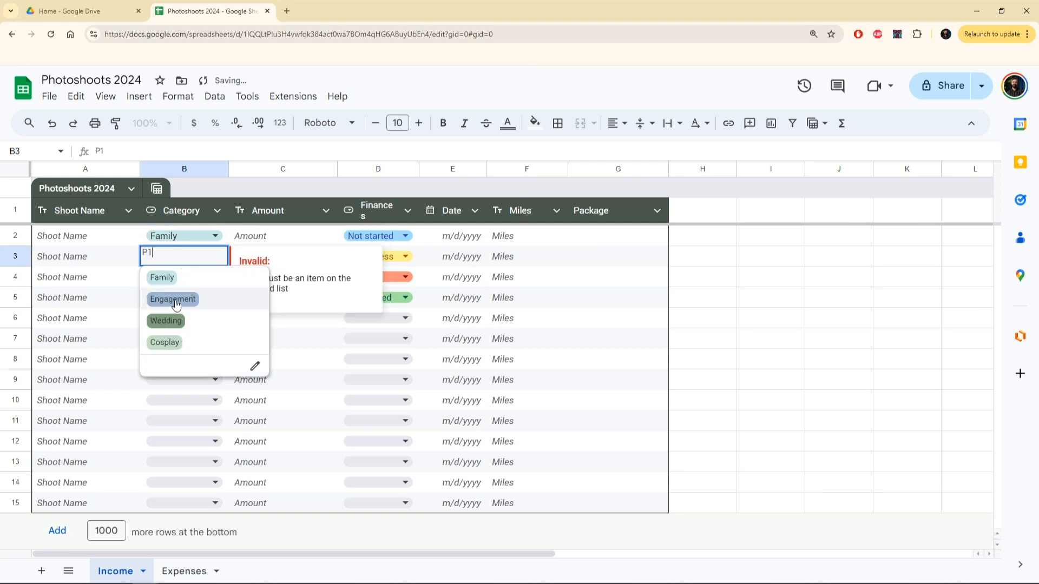
{"action": "left_click", "coordinate": [173, 299]}
{"action": "left_click", "coordinate": [173, 281]}
{"action": "left_click", "coordinate": [166, 341]}
{"action": "left_click", "coordinate": [178, 300]}
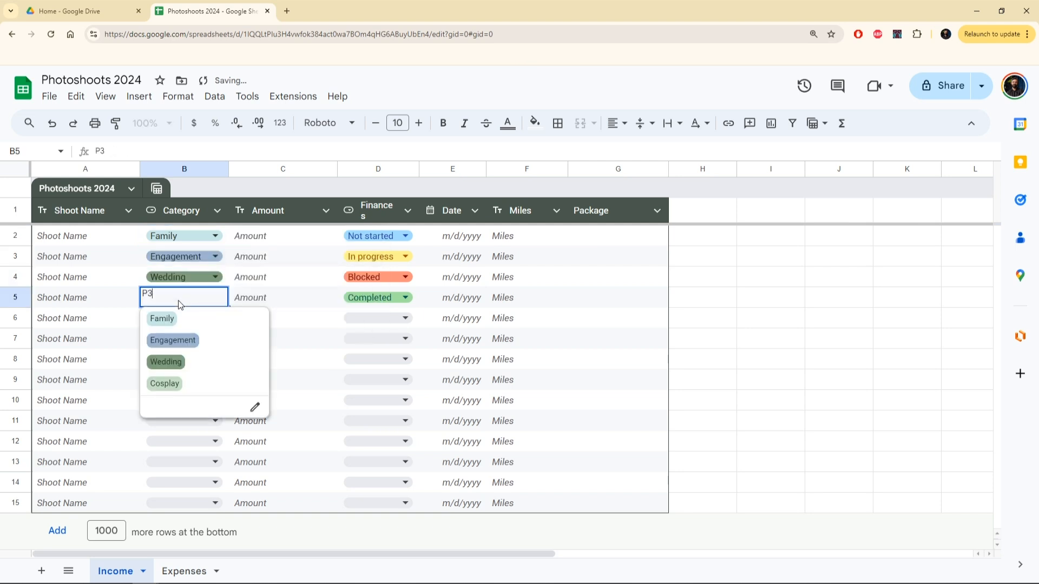
{"action": "left_click", "coordinate": [165, 384]}
{"action": "left_click", "coordinate": [135, 324]}
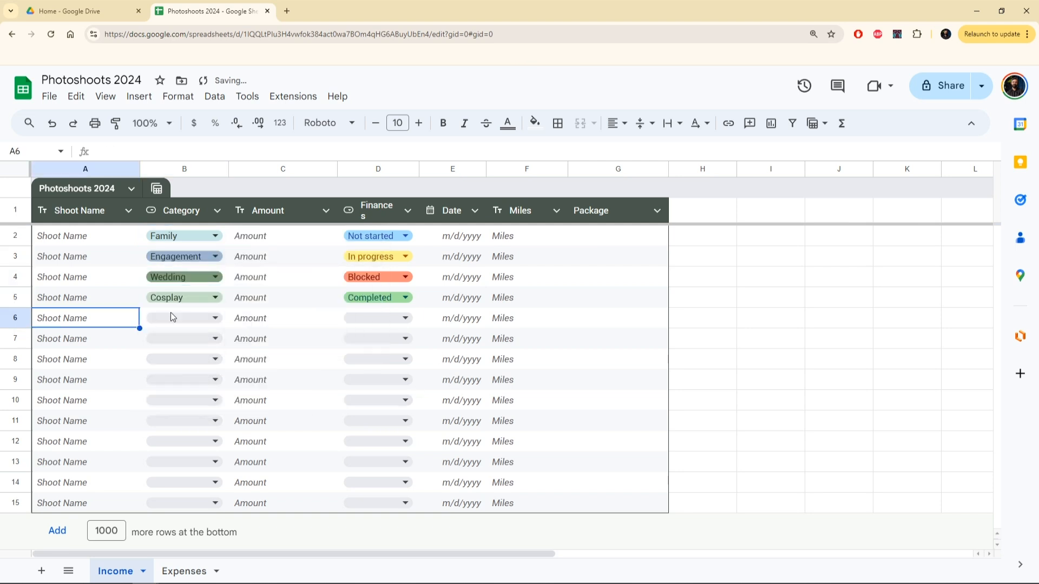
Step: Narrow the Amount column slightly and format the column as currency
{"action": "left_click", "coordinate": [275, 214]}
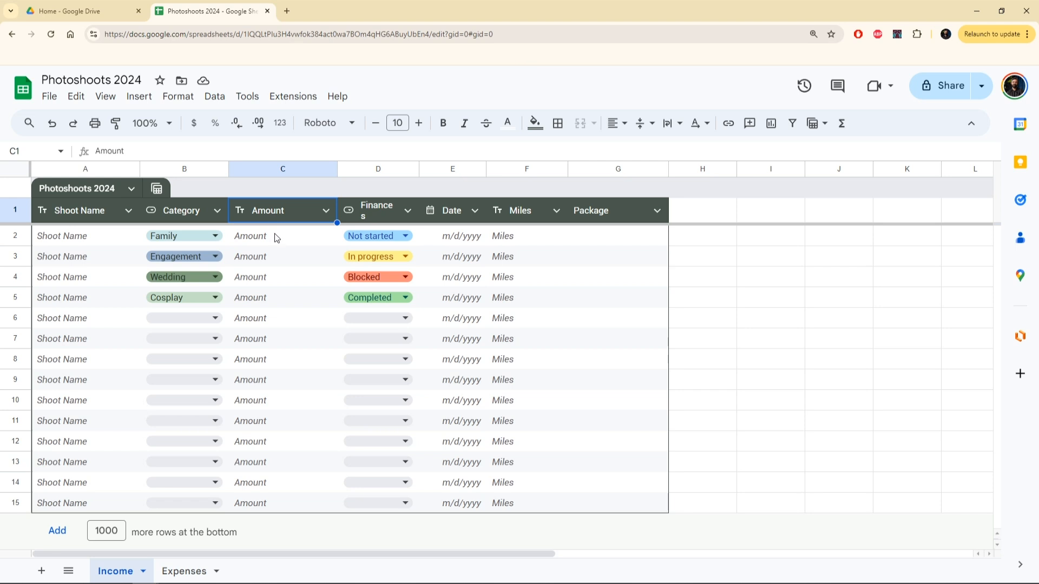
{"action": "mouse_move", "coordinate": [338, 171]}
{"action": "left_mouse_down"}
{"action": "mouse_move", "coordinate": [306, 171]}
{"action": "mouse_move", "coordinate": [320, 171]}
{"action": "left_mouse_up"}
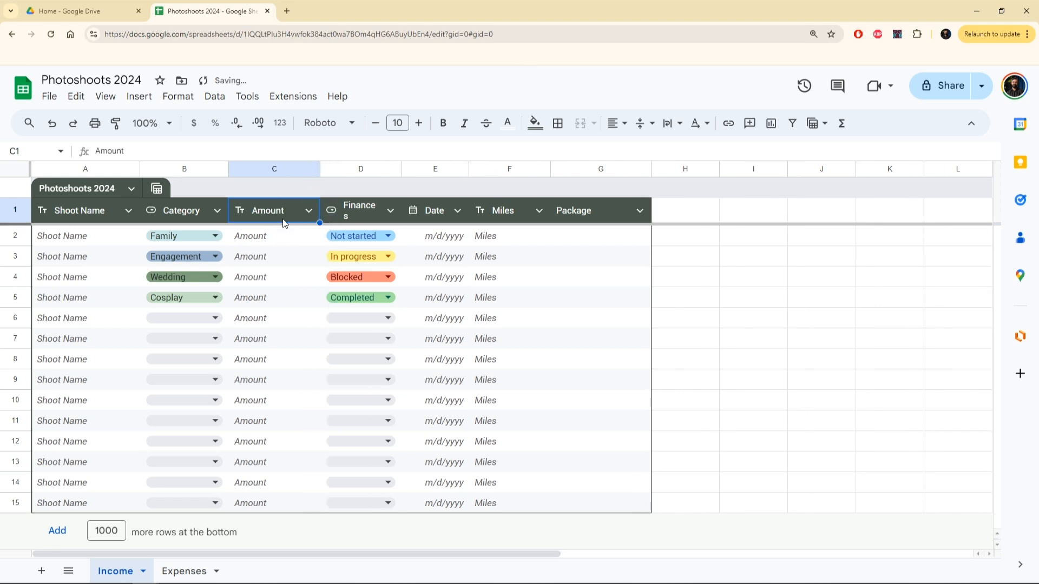
{"action": "left_click", "coordinate": [278, 170]}
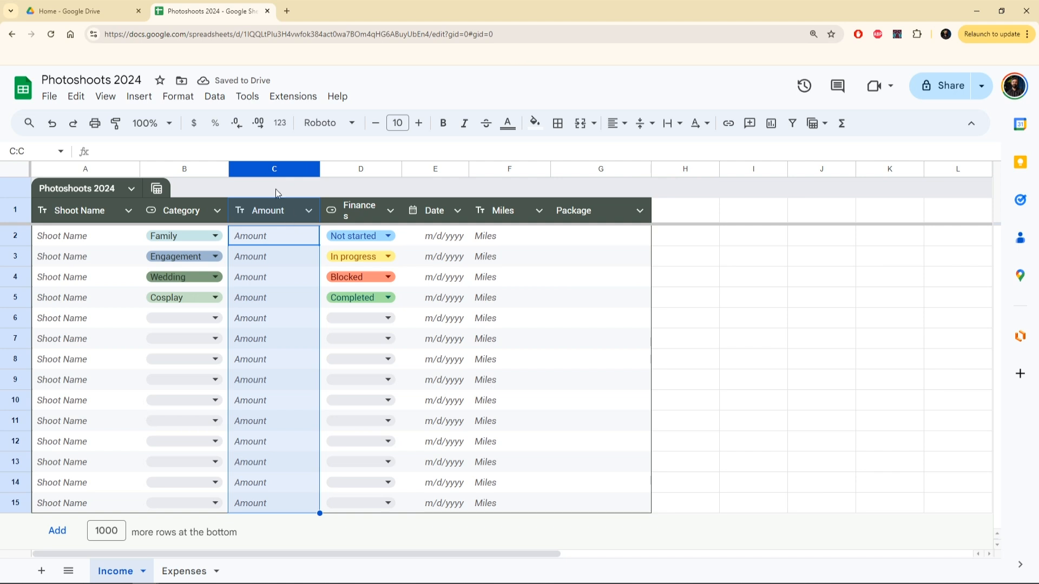
{"action": "left_click", "coordinate": [194, 123]}
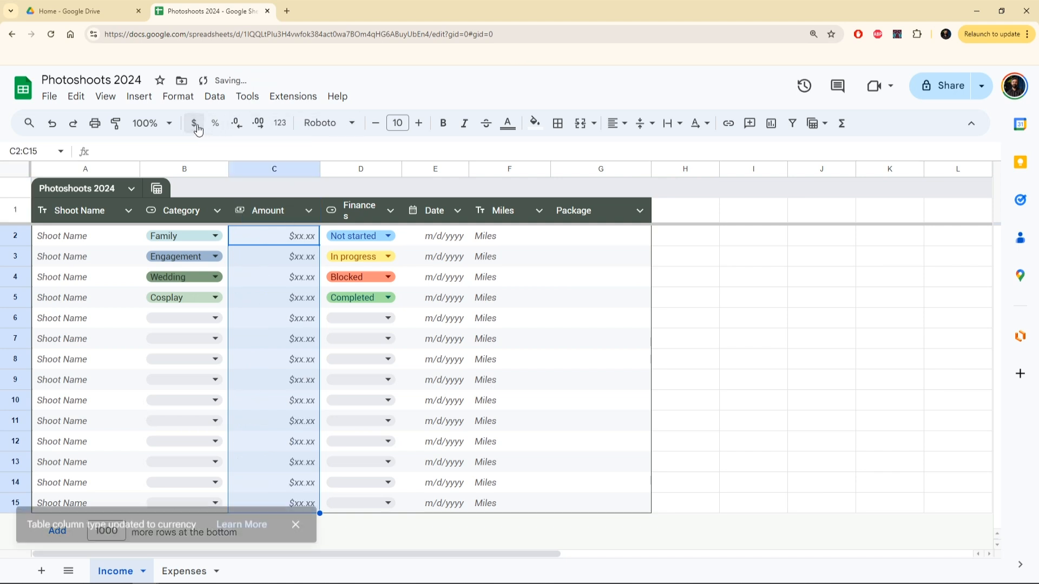
{"action": "left_click", "coordinate": [284, 236]}
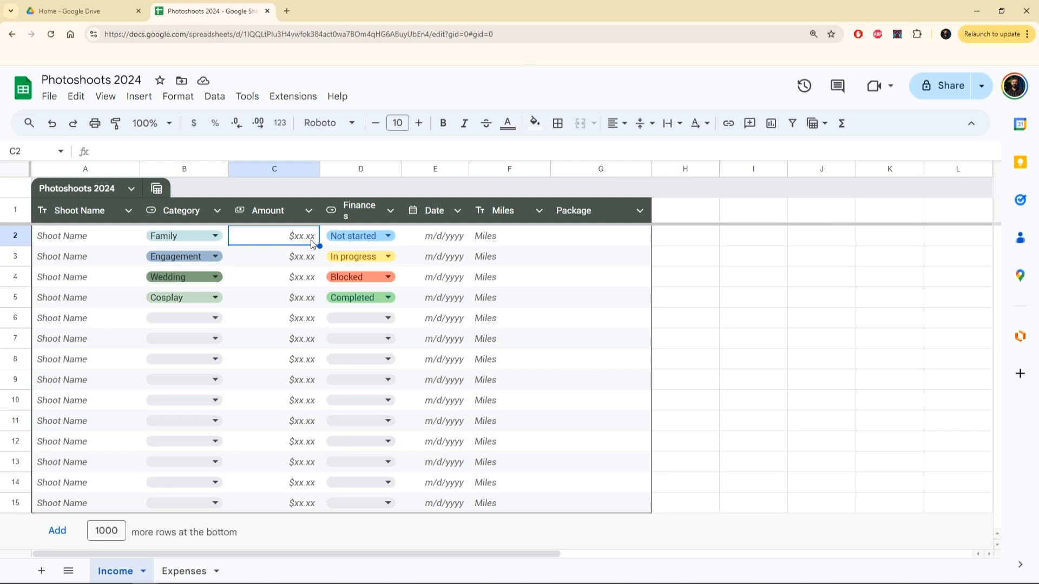
Step: Widen the Finances column so its header fits on one line, and replace its Not started dropdown option with Not paid
{"action": "left_click_drag", "start_coordinate": [402, 169], "coordinate": [411, 169]}
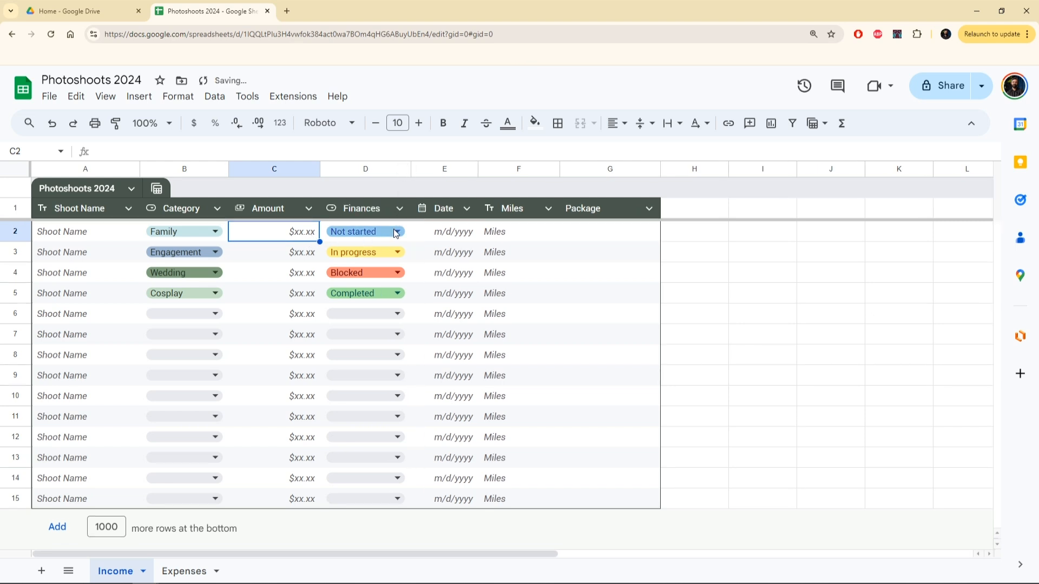
{"action": "left_click", "coordinate": [395, 231]}
{"action": "left_click", "coordinate": [433, 341]}
{"action": "left_click_drag", "start_coordinate": [892, 287], "coordinate": [800, 294]}
{"action": "type", "text": "not ap"}
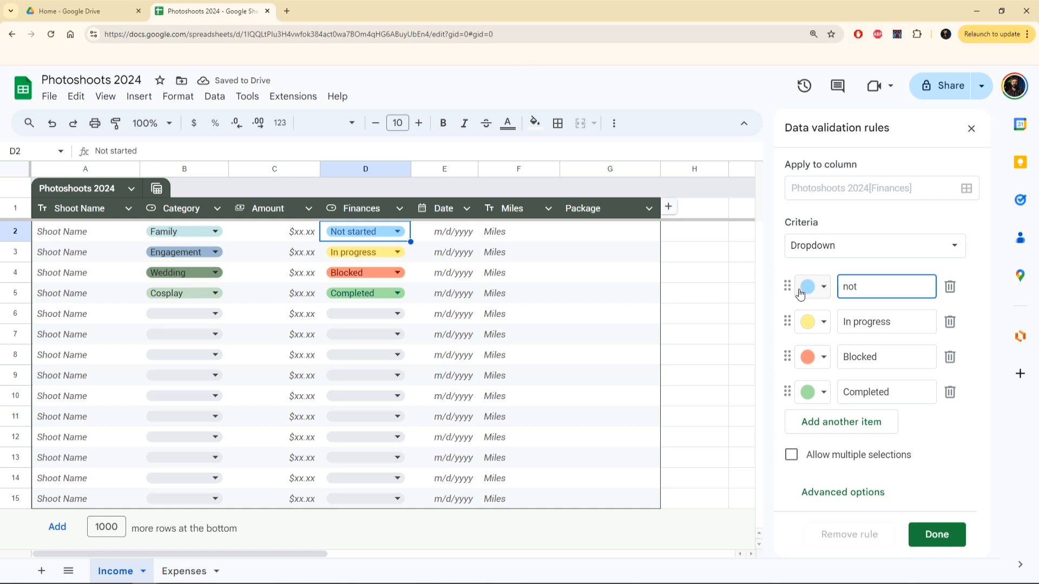
{"action": "key", "text": "BackSpace"}
{"action": "type", "text": "Not ap"}
{"action": "type", "text": "i"}
{"action": "key", "text": "BackSpace"}
{"action": "key", "text": "BackSpace"}
{"action": "key", "text": "BackSpace"}
{"action": "type", "text": "pai"}
{"action": "key", "text": "Tab"}
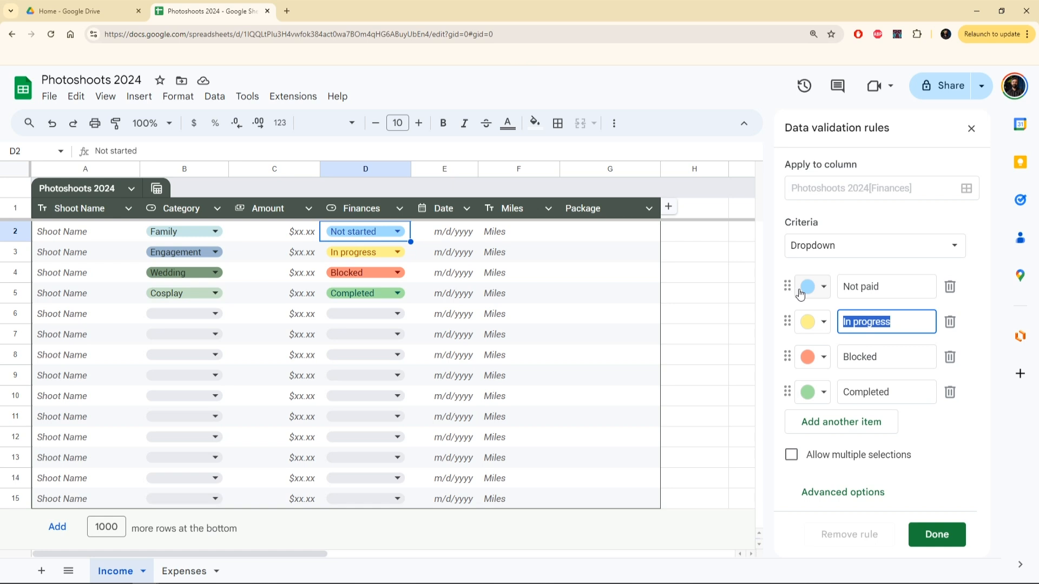
Step: Replace the In progress dropdown option with Deposit only and the Blocked option with Payments
{"action": "type", "text": "Dep"}
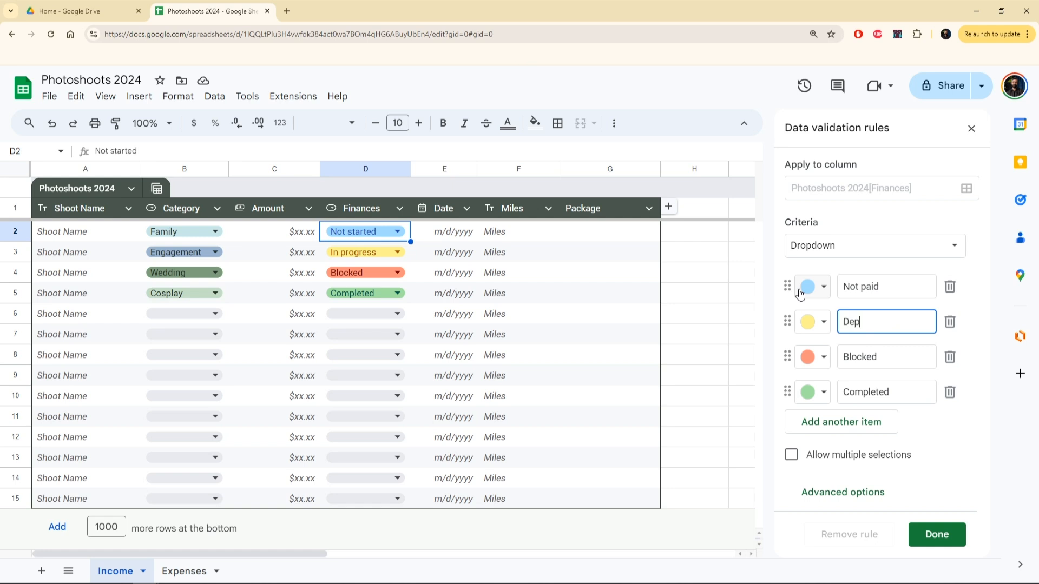
{"action": "type", "text": "osit only"}
{"action": "key", "text": "Tab"}
{"action": "type", "text": "Payments"}
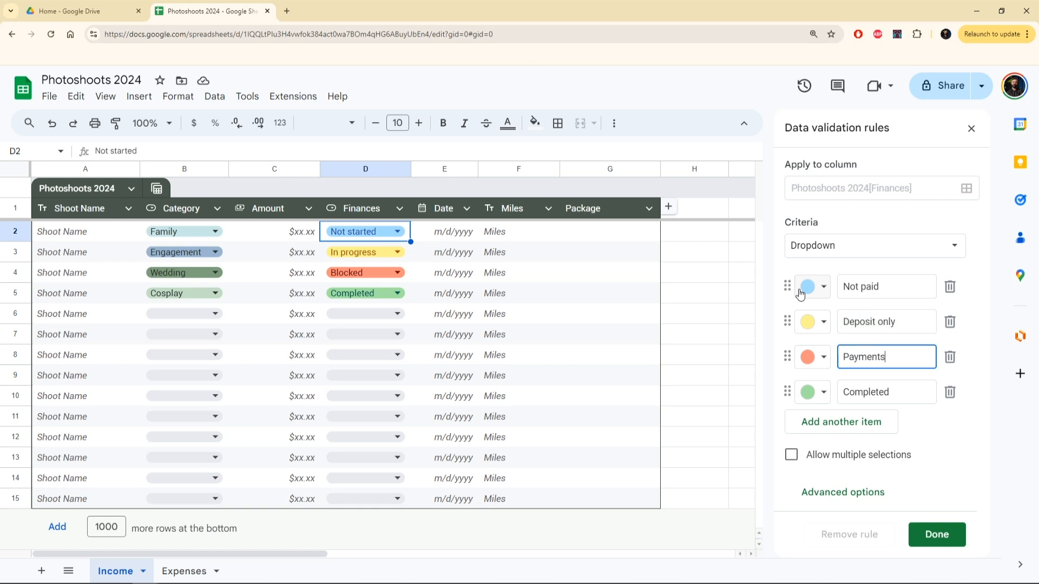
{"action": "key", "text": "Tab"}
{"action": "key", "text": "Tab"}
{"action": "key", "text": "Tab"}
{"action": "key", "text": "Tab"}
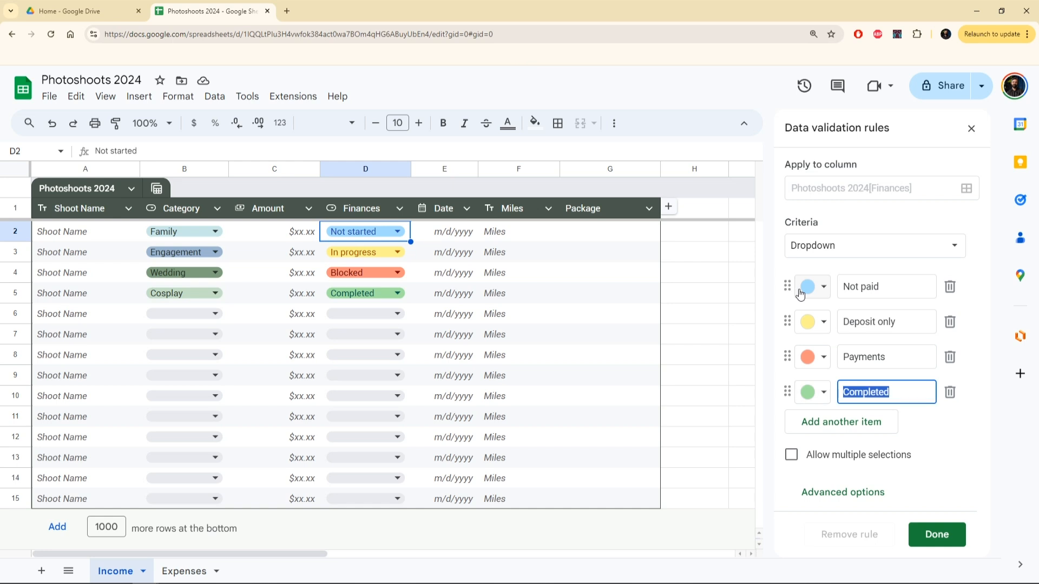
Step: Color the Not paid option red, Deposit only light yellow and Payments light blue, and save the Finances dropdown options
{"action": "left_click", "coordinate": [817, 289]}
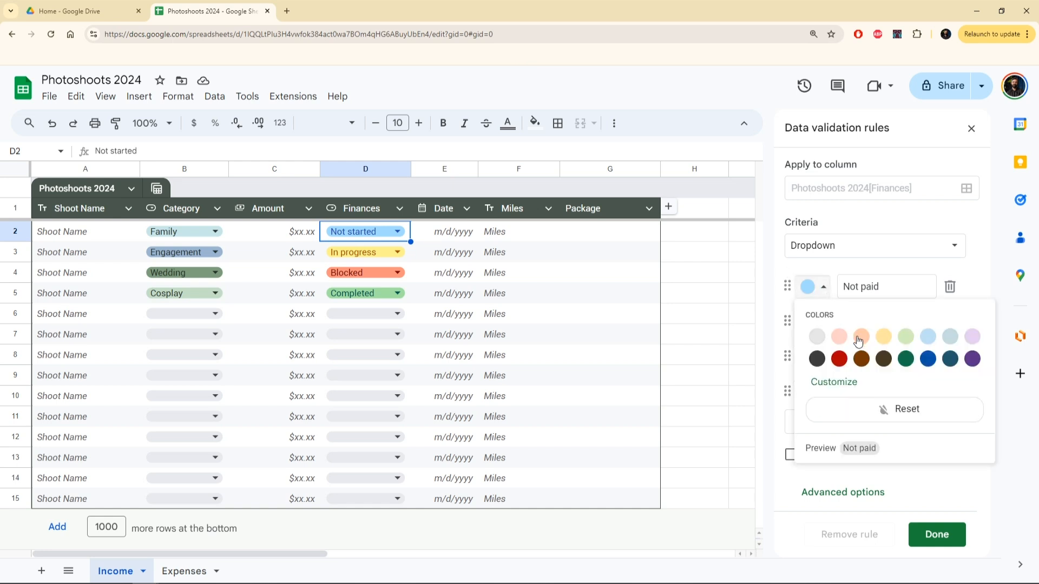
{"action": "left_click", "coordinate": [839, 359]}
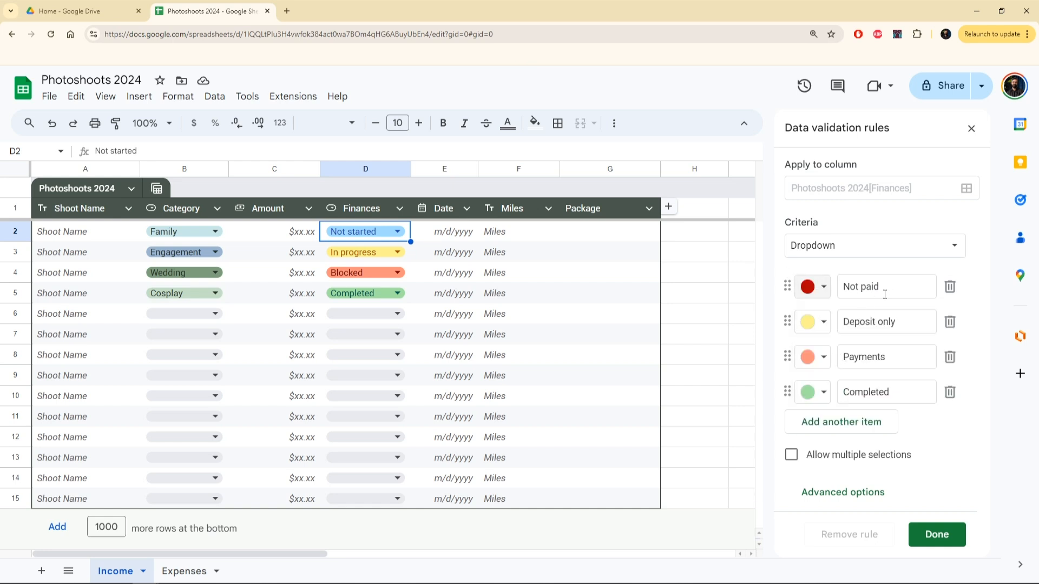
{"action": "left_click", "coordinate": [821, 323]}
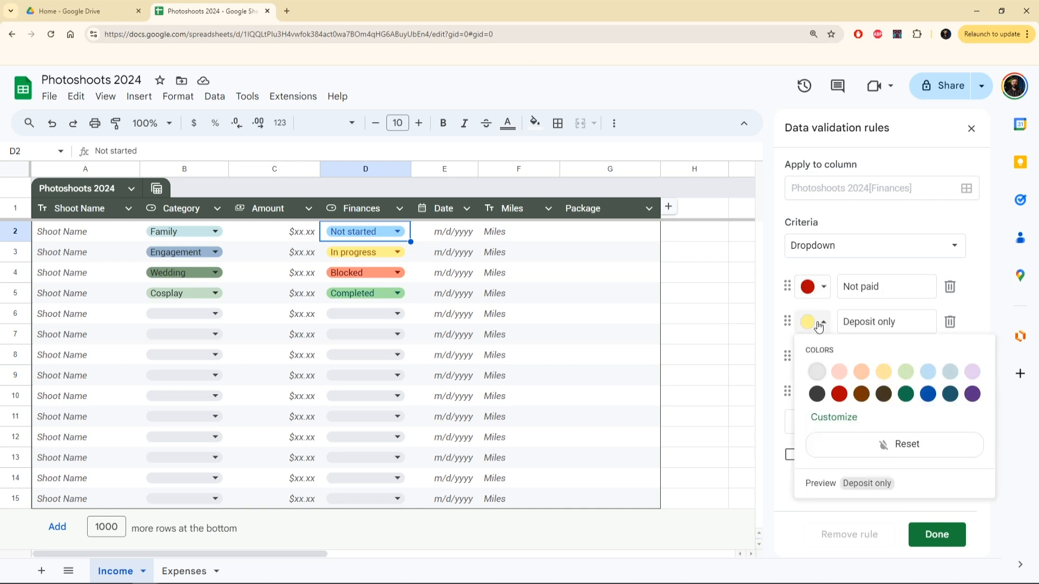
{"action": "left_click", "coordinate": [884, 377]}
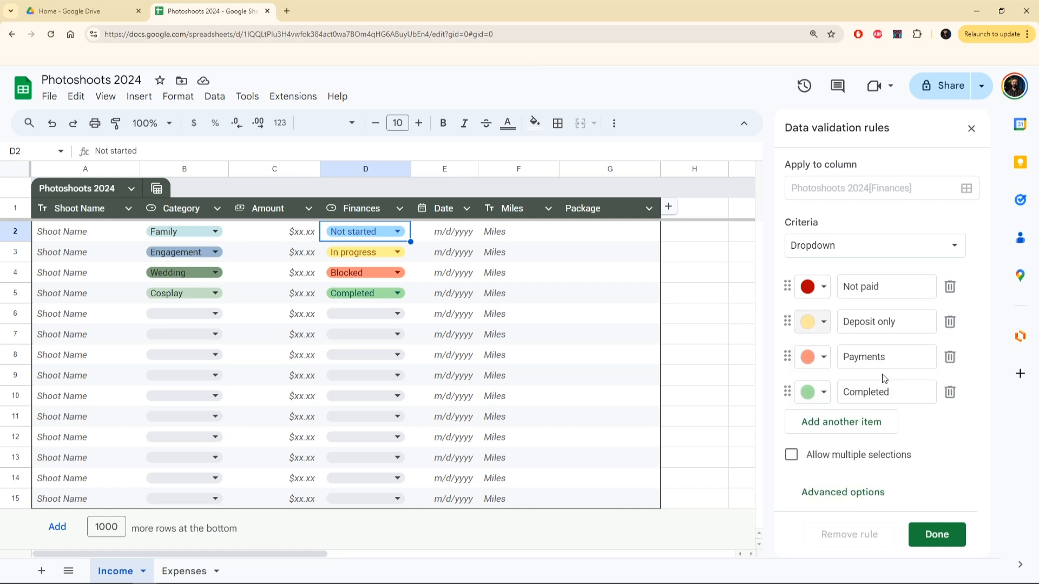
{"action": "left_click", "coordinate": [819, 363]}
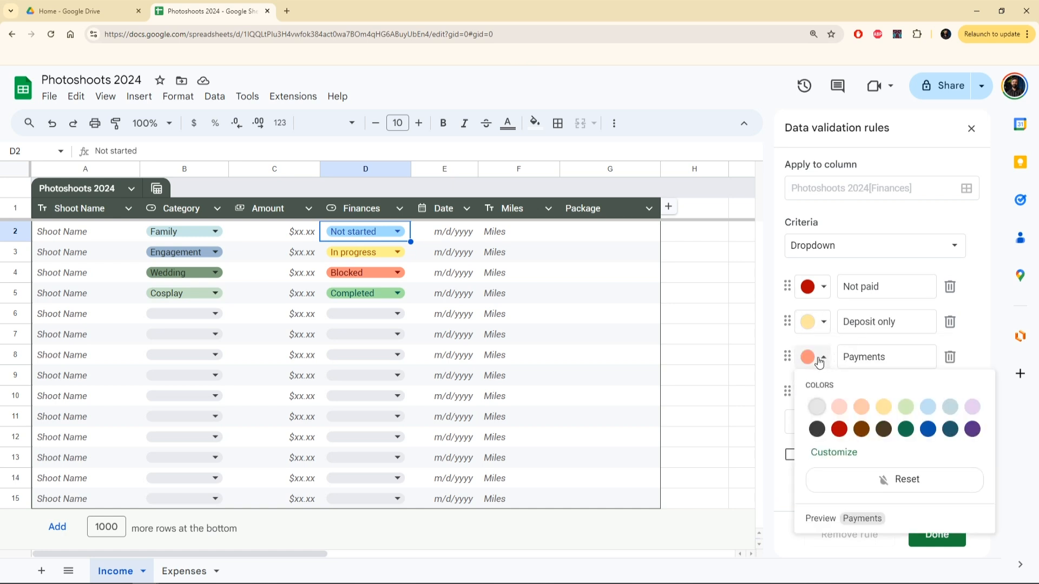
{"action": "left_click", "coordinate": [928, 407]}
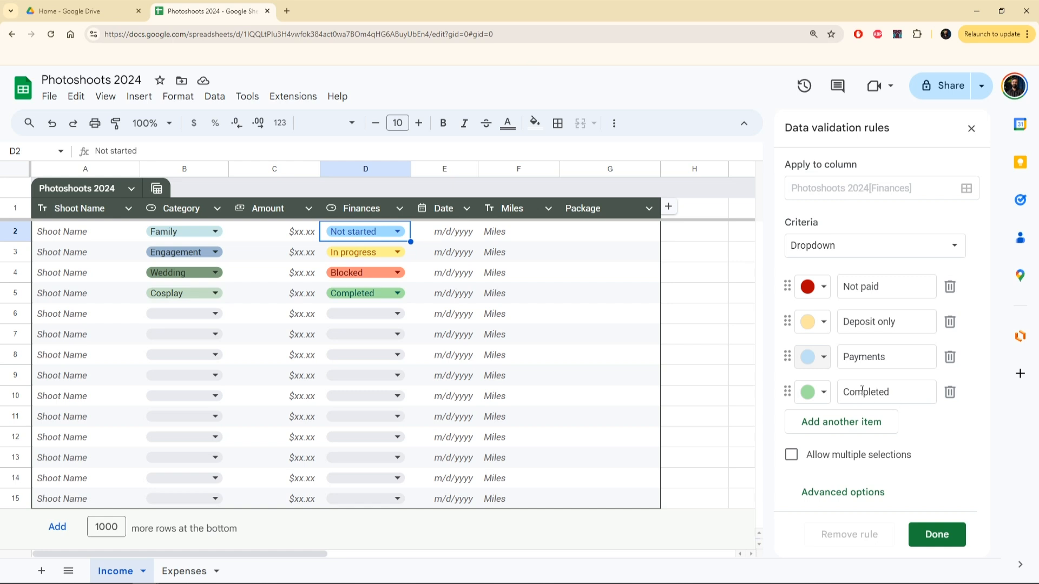
{"action": "left_click", "coordinate": [935, 534]}
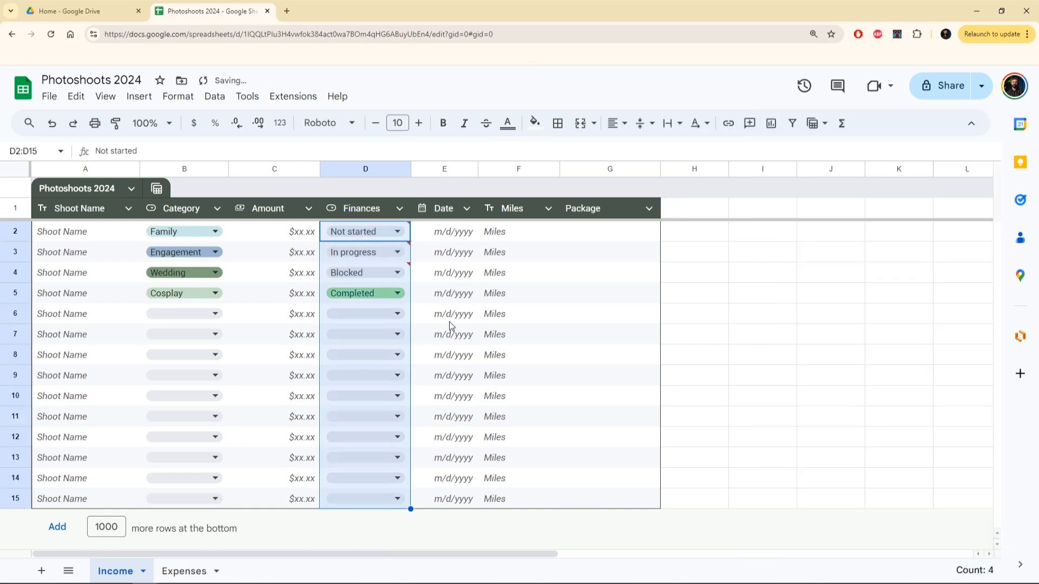
Step: Clear the sample values from the Finances cells in rows 2 to 5
{"action": "left_click", "coordinate": [377, 235]}
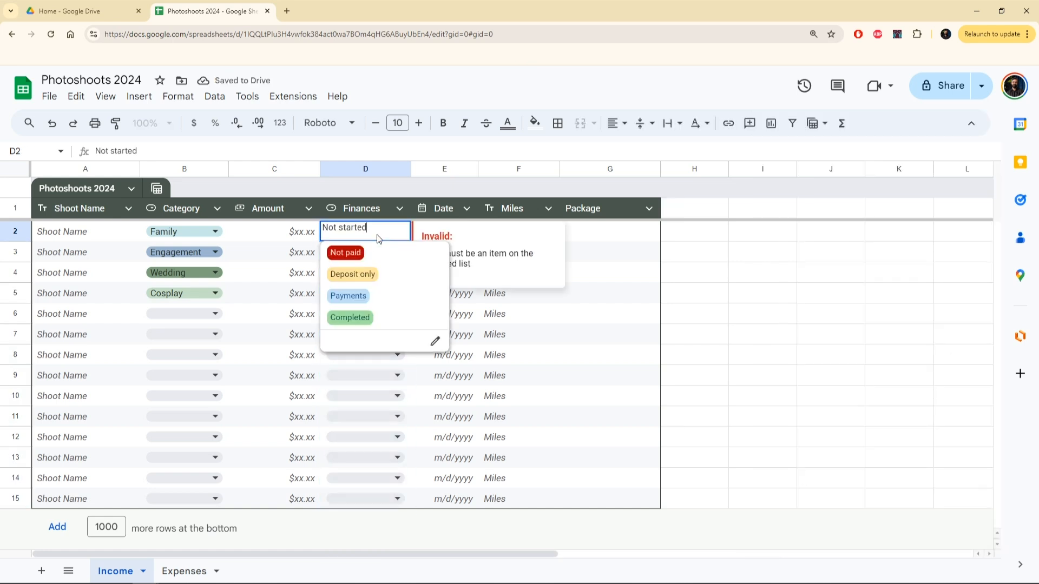
{"action": "left_click", "coordinate": [378, 253]}
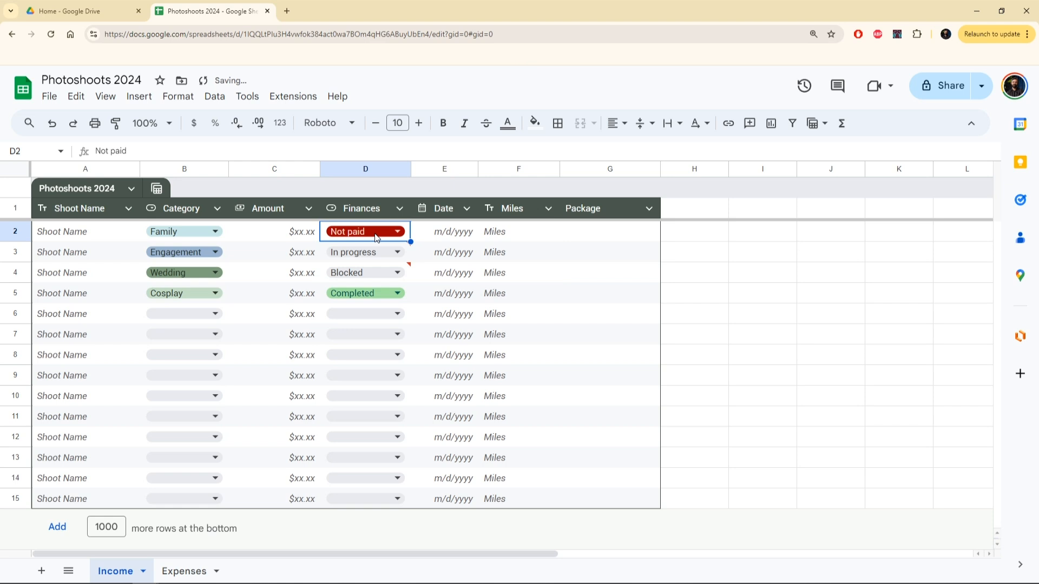
{"action": "key", "text": "BackSpace"}
{"action": "left_click", "coordinate": [382, 248]}
{"action": "key", "text": "BackSpace"}
{"action": "left_click", "coordinate": [433, 239]}
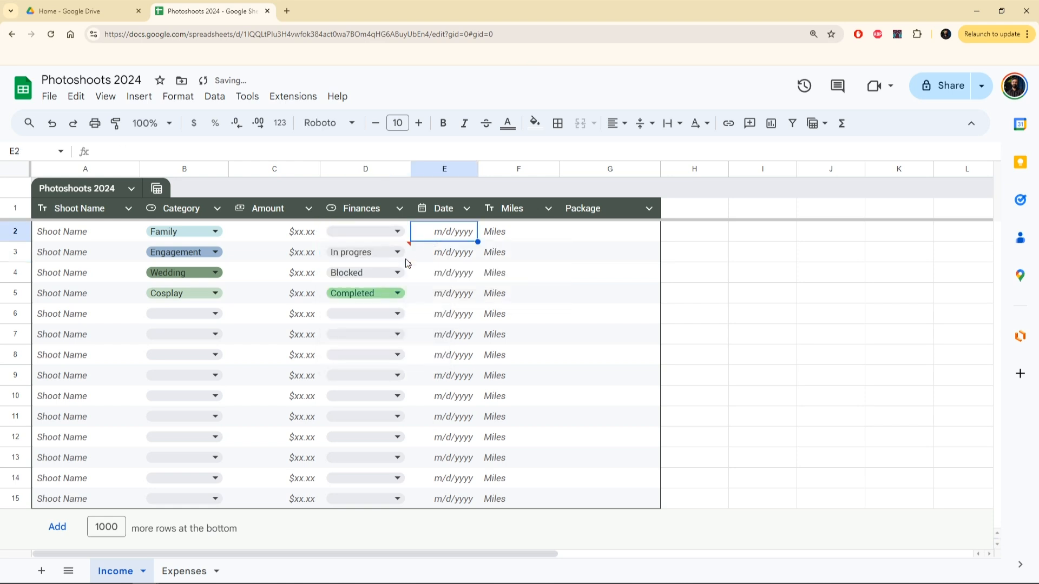
{"action": "left_click", "coordinate": [407, 262]}
{"action": "key", "text": "BackSpace"}
{"action": "left_click", "coordinate": [407, 265]}
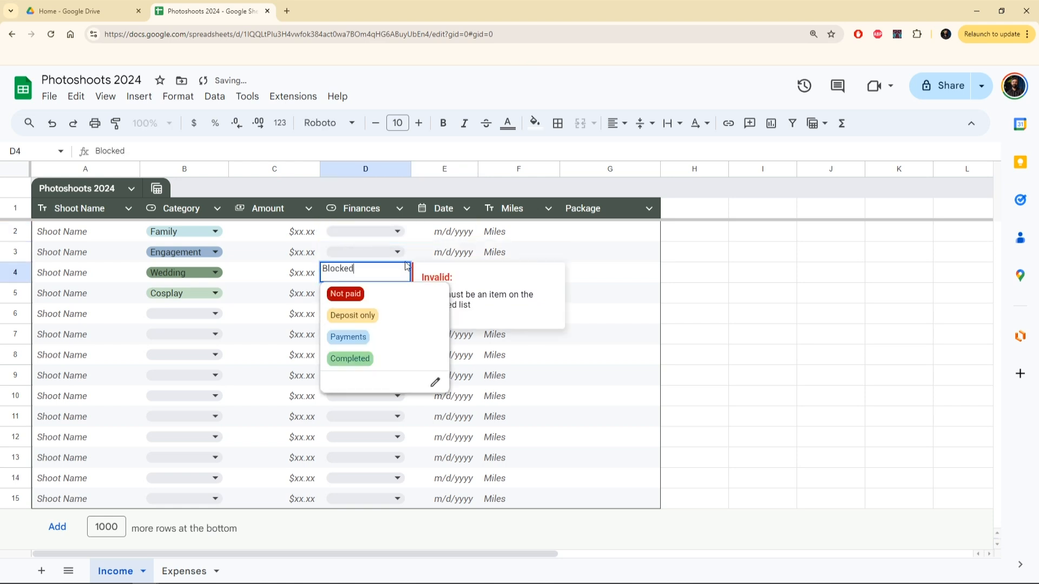
{"action": "left_click", "coordinate": [413, 270]}
{"action": "left_click", "coordinate": [406, 273]}
{"action": "key", "text": "BackSpace"}
{"action": "left_click", "coordinate": [407, 293]}
{"action": "key", "text": "BackSpace"}
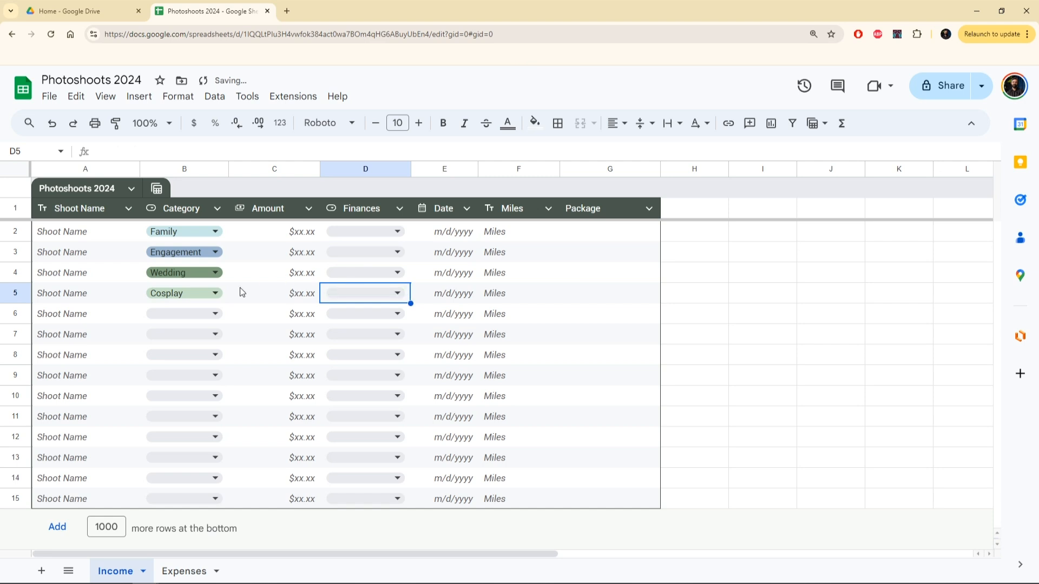
Step: Clear the Category cells in rows 3 to 5
{"action": "left_click", "coordinate": [216, 295]}
{"action": "key", "text": "BackSpace"}
{"action": "key", "text": "Up"}
{"action": "key", "text": "BackSpace"}
{"action": "key", "text": "Up"}
{"action": "key", "text": "BackSpace"}
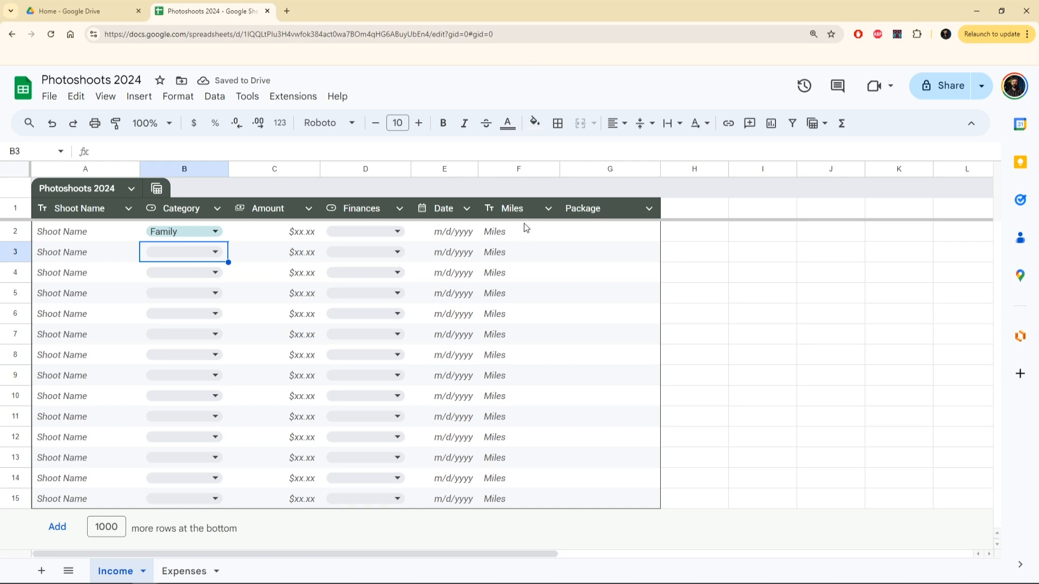
Step: Fill row 2 with the shoot name Han & Leia Engagement, the category Engagement and the amount 1977
{"action": "left_click", "coordinate": [119, 232]}
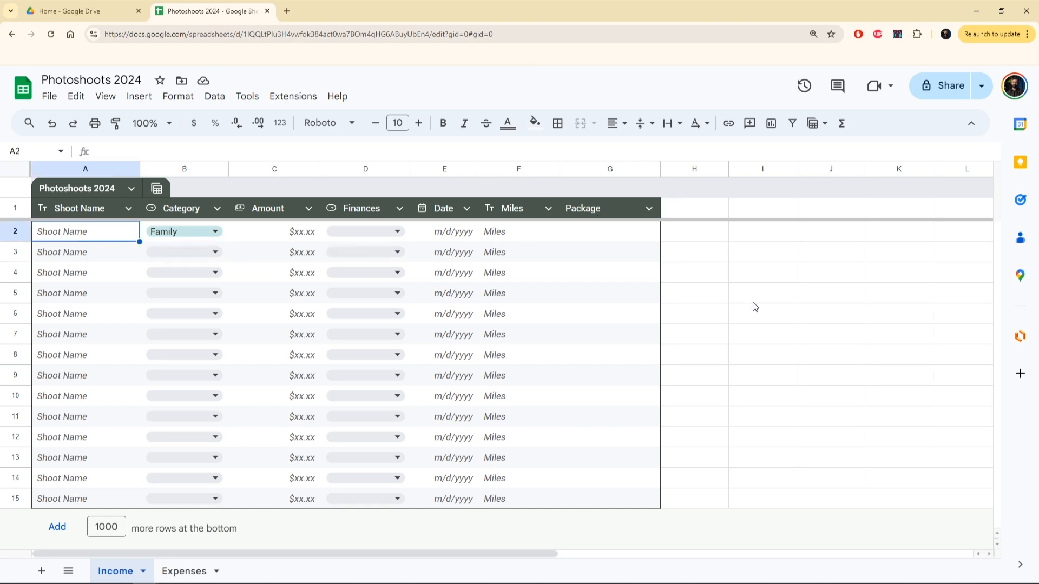
{"action": "type", "text": "Han"}
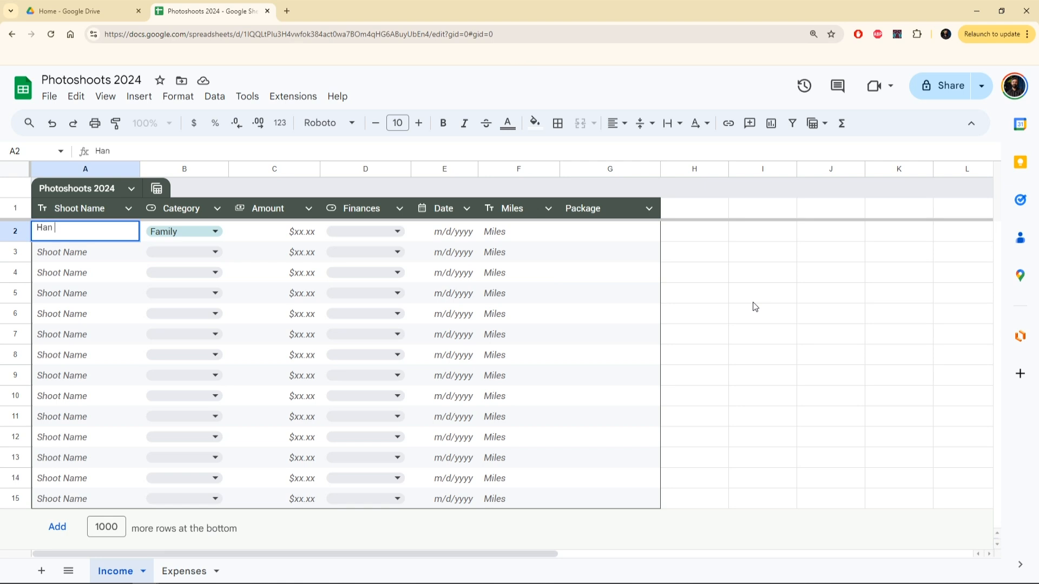
{"action": "type", "text": " & Leia Engagement"}
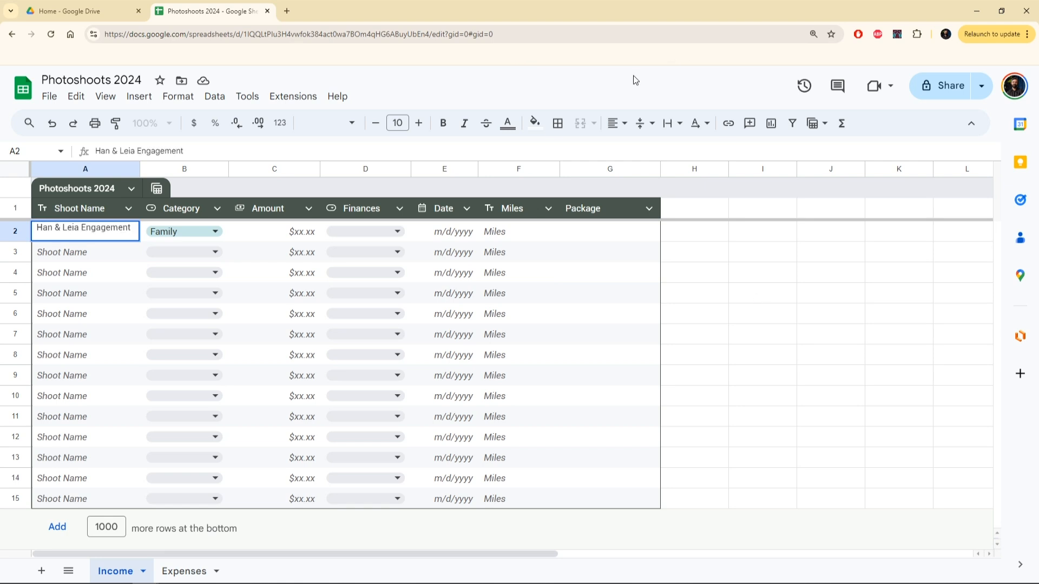
{"action": "left_click", "coordinate": [206, 231]}
{"action": "left_click", "coordinate": [187, 274]}
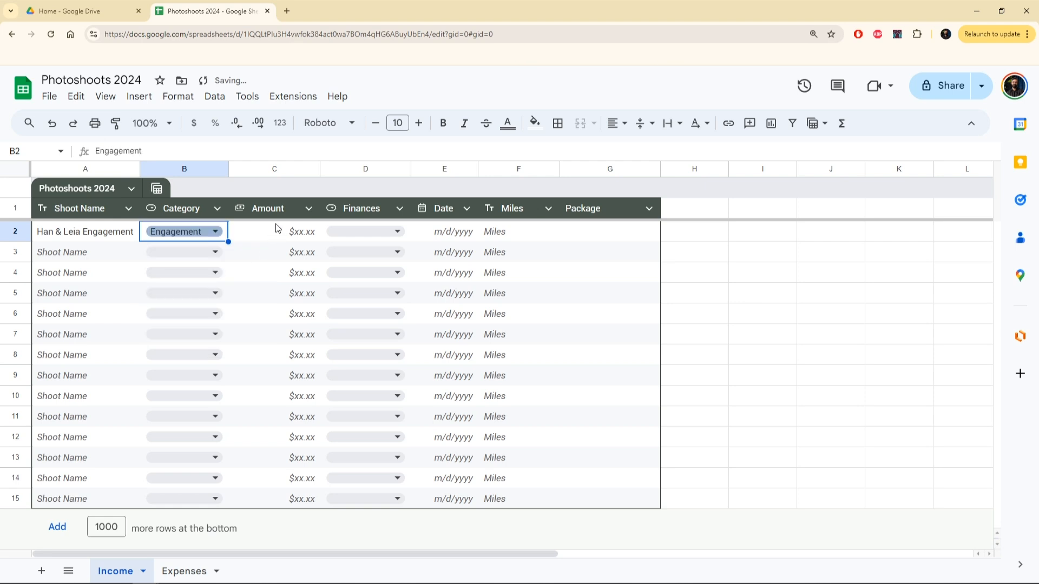
{"action": "left_click", "coordinate": [277, 233]}
{"action": "type", "text": "1977"}
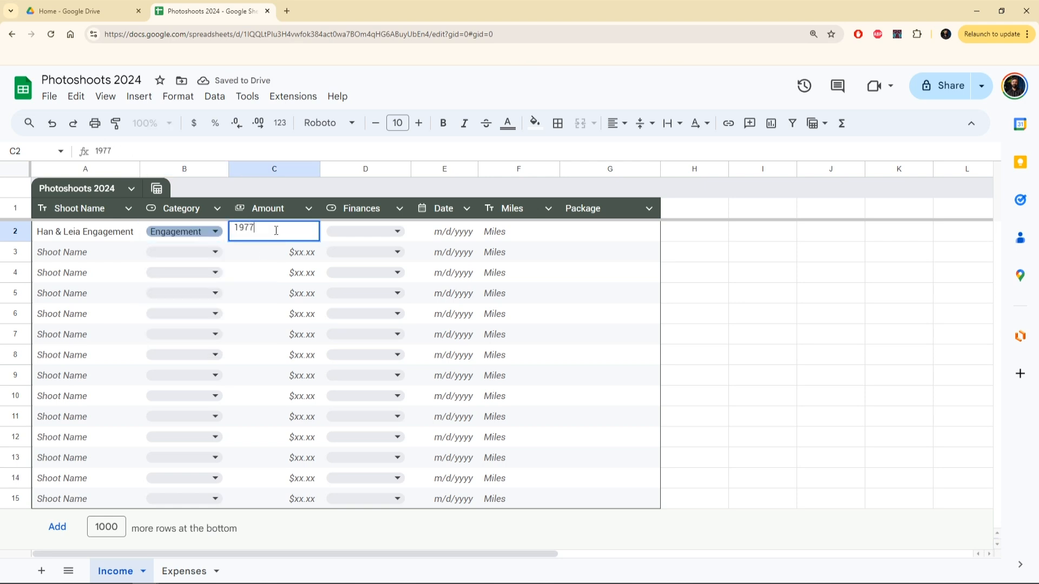
{"action": "left_click", "coordinate": [426, 233]}
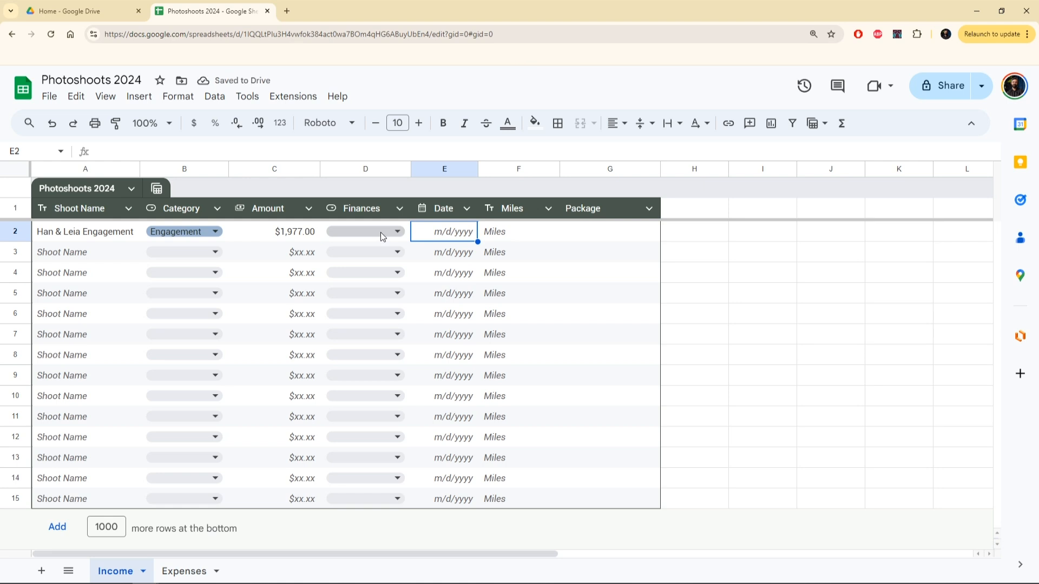
Step: Set the engagement shoot's Finances to Completed and its date to 5/4/1977
{"action": "left_click", "coordinate": [380, 234]}
{"action": "left_click", "coordinate": [356, 314]}
{"action": "left_click", "coordinate": [453, 234]}
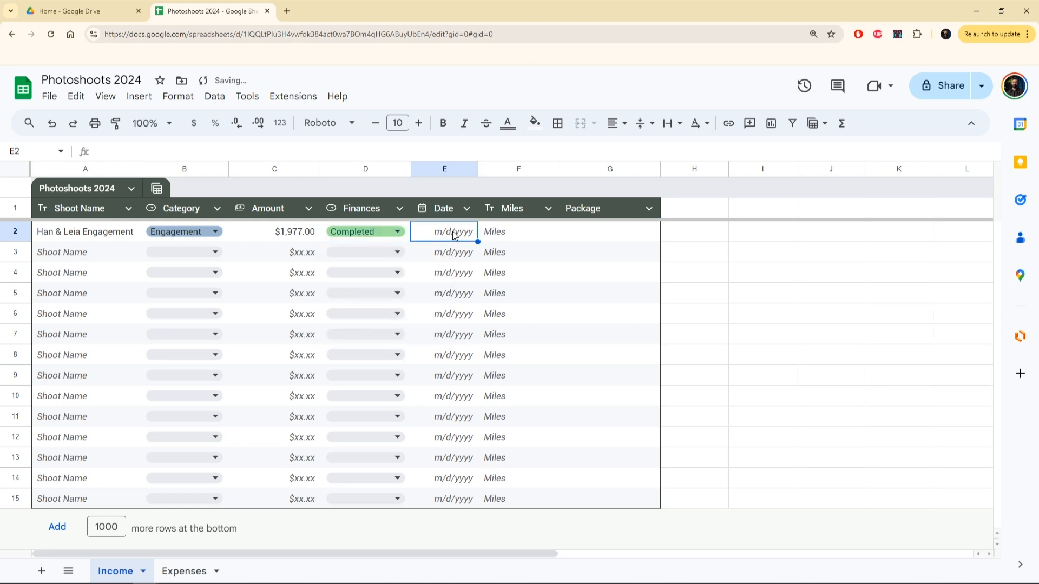
{"action": "type", "text": "5/"}
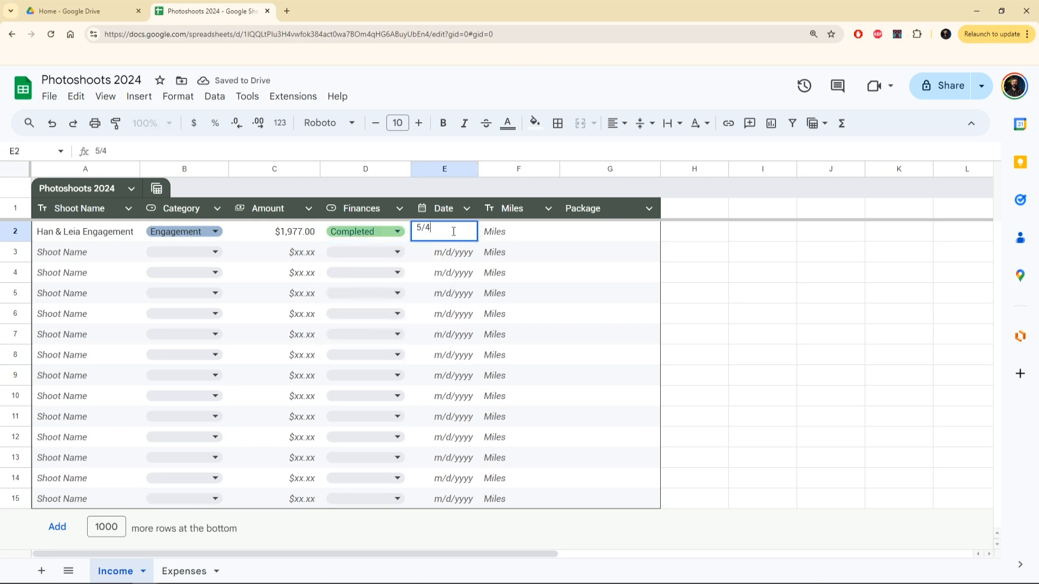
{"action": "type", "text": "4/1977"}
Step: Enter 30 miles and the package 1hr. 30 digitals for the engagement shoot in row 2
{"action": "left_click", "coordinate": [555, 238]}
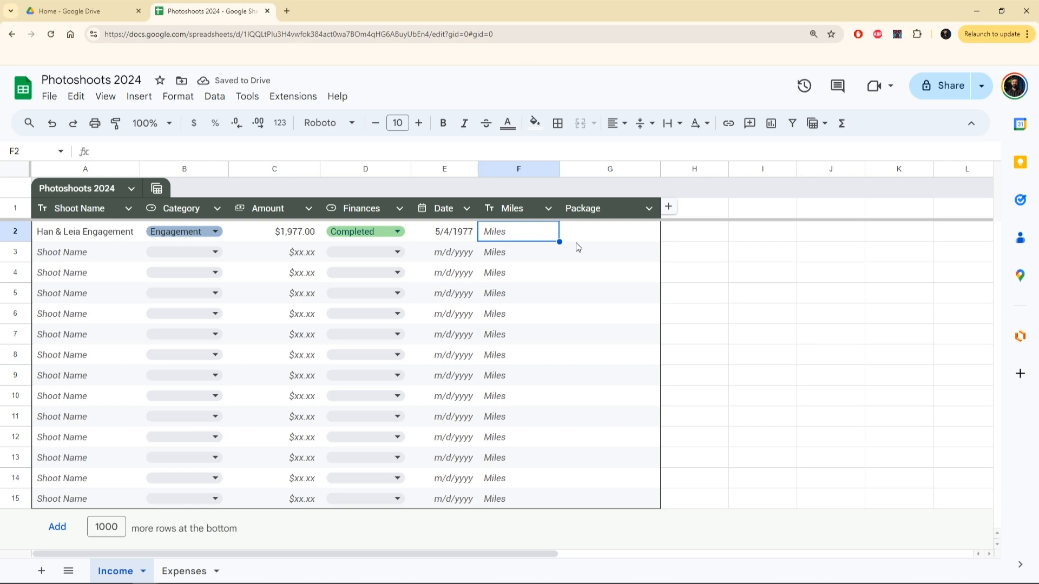
{"action": "type", "text": "30"}
{"action": "key", "text": "Tab"}
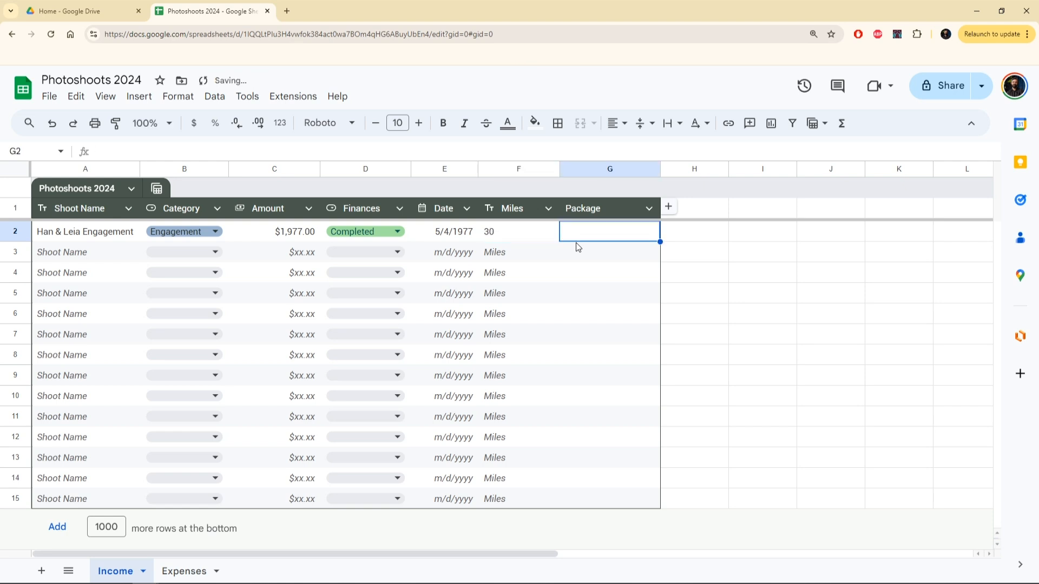
{"action": "type", "text": "1hr"}
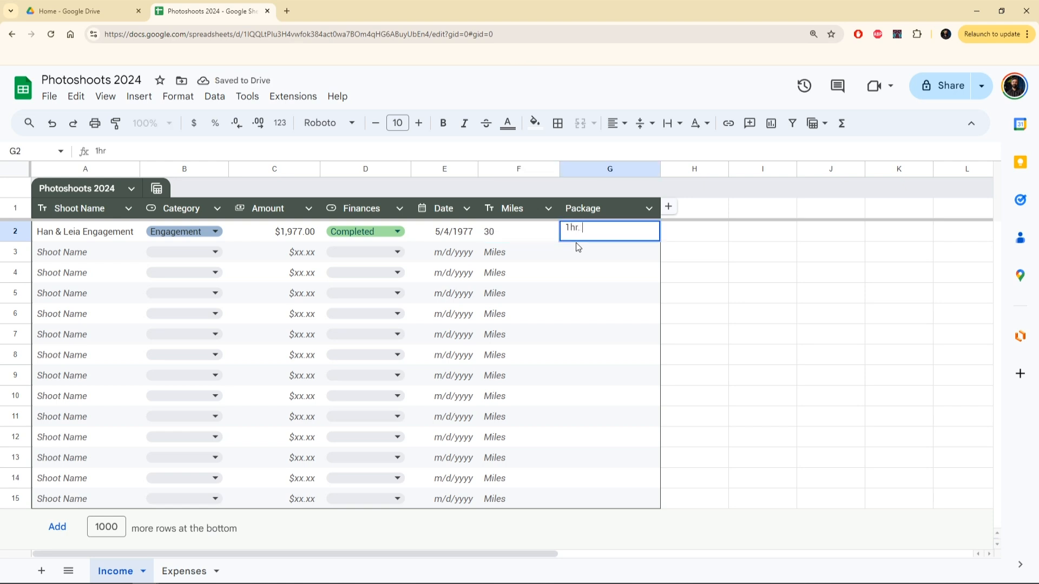
{"action": "type", "text": ". 30 ima"}
{"action": "key", "text": "BackSpace"}
{"action": "key", "text": "BackSpace"}
{"action": "type", "text": "di"}
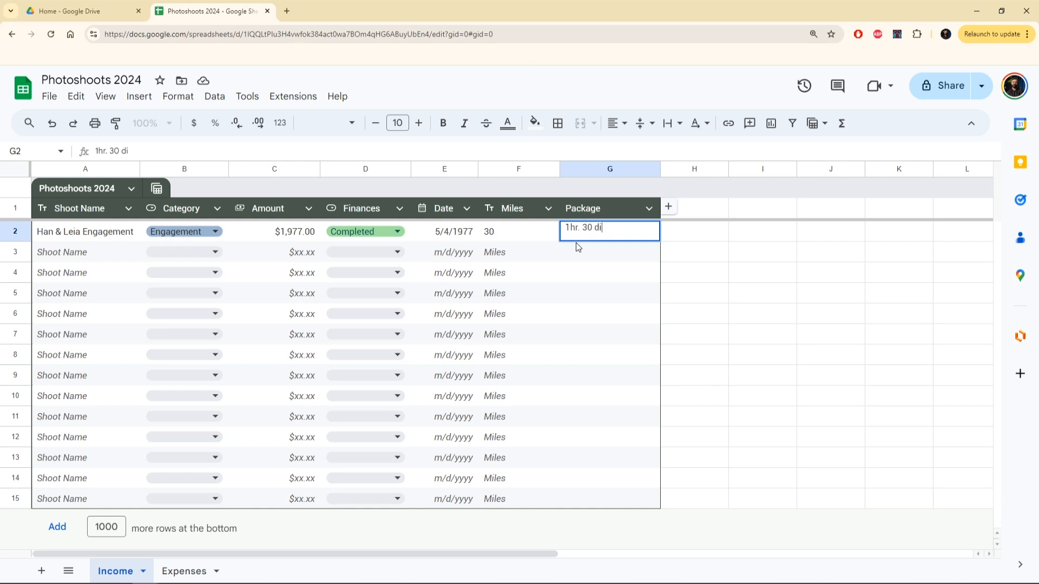
{"action": "type", "text": "gitals"}
{"action": "key", "text": "Tab"}
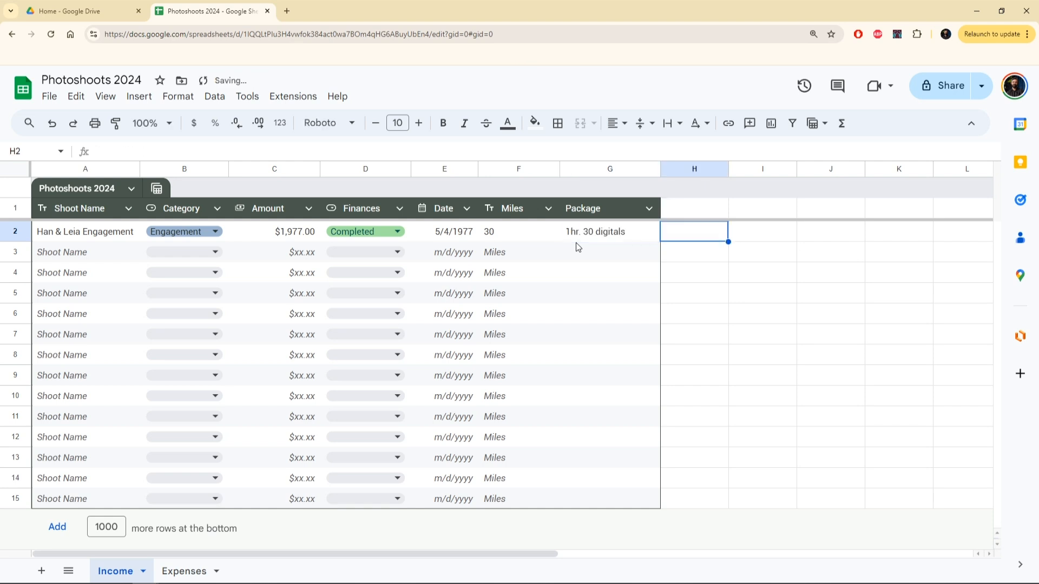
{"action": "left_click", "coordinate": [602, 240]}
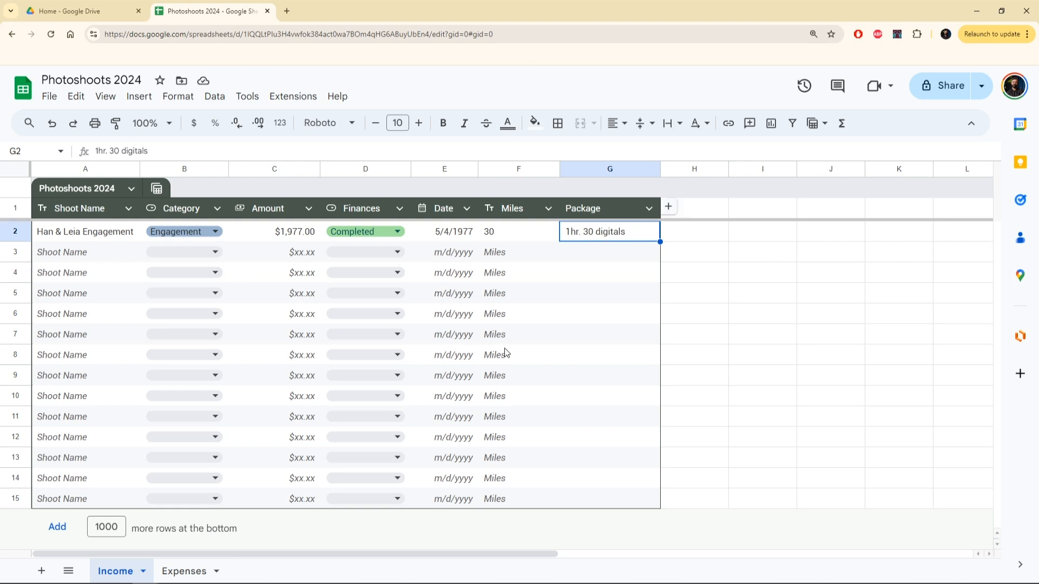
{"action": "left_click", "coordinate": [78, 236]}
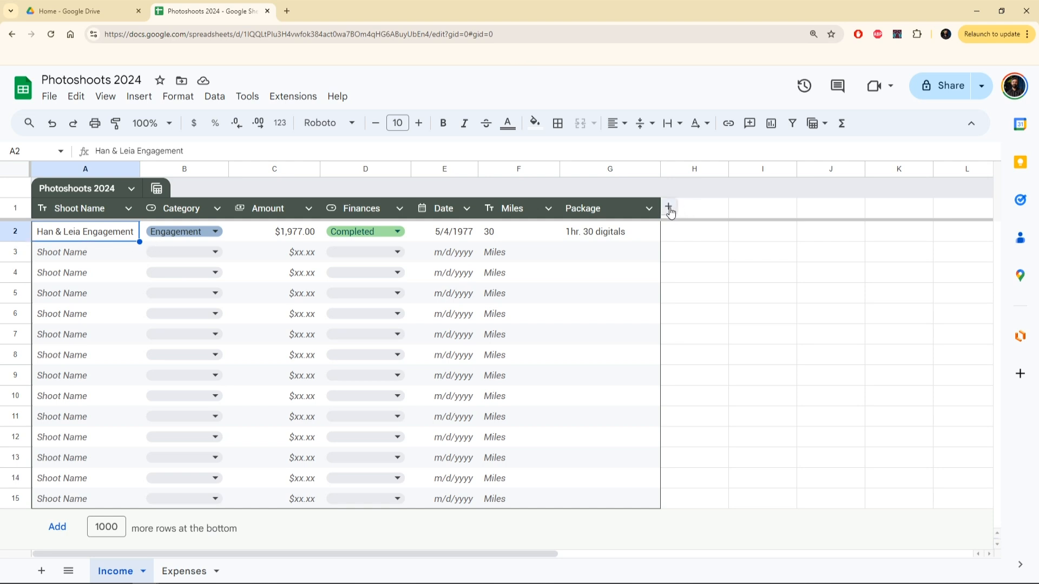
Step: Try out an extra table column after Package, examining its available column types and smart chips, and delete it
{"action": "left_click", "coordinate": [669, 208]}
{"action": "left_click", "coordinate": [718, 208]}
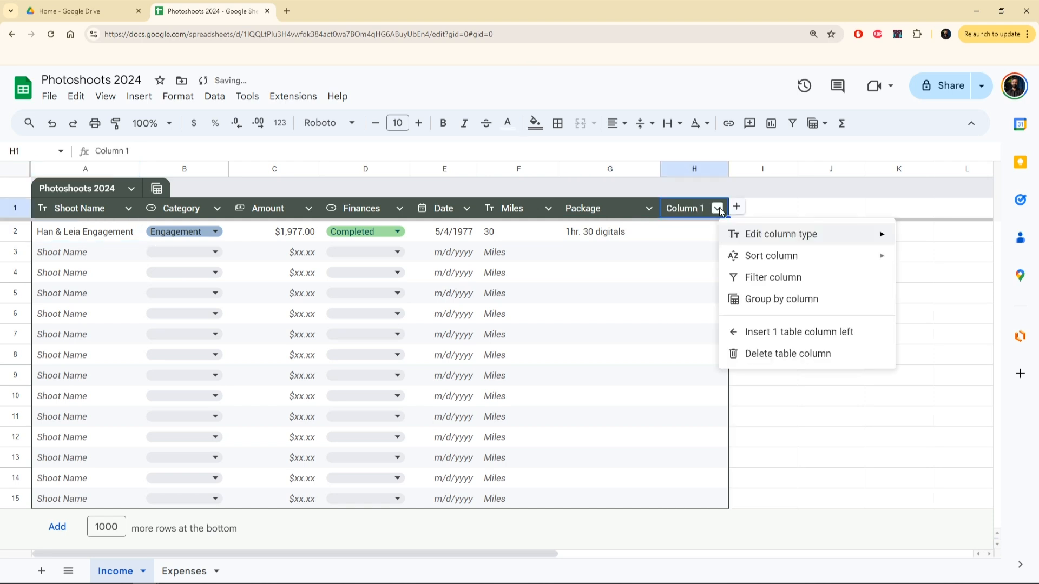
{"action": "mouse_move", "coordinate": [808, 247]}
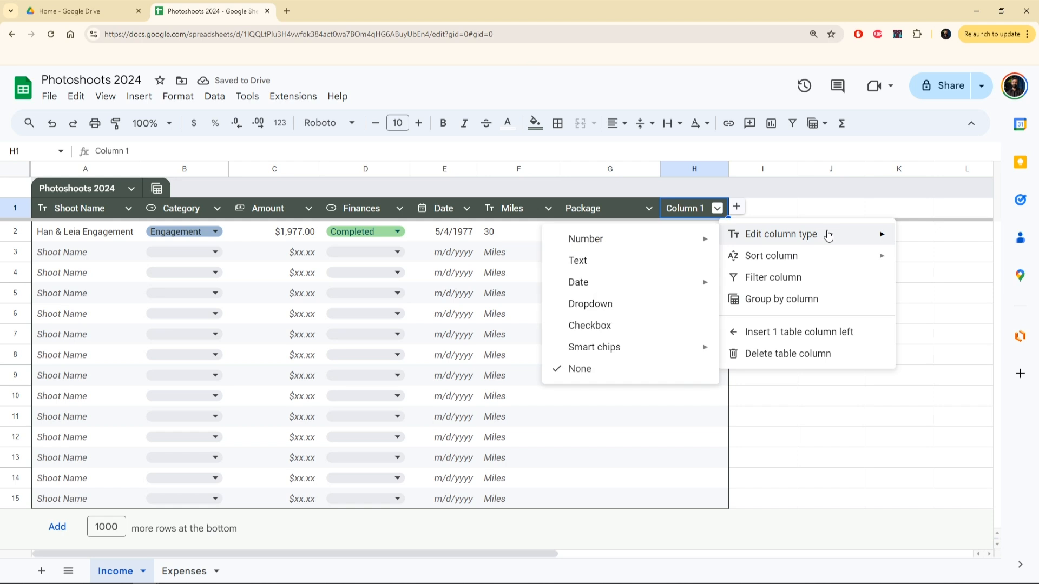
{"action": "mouse_move", "coordinate": [701, 238]}
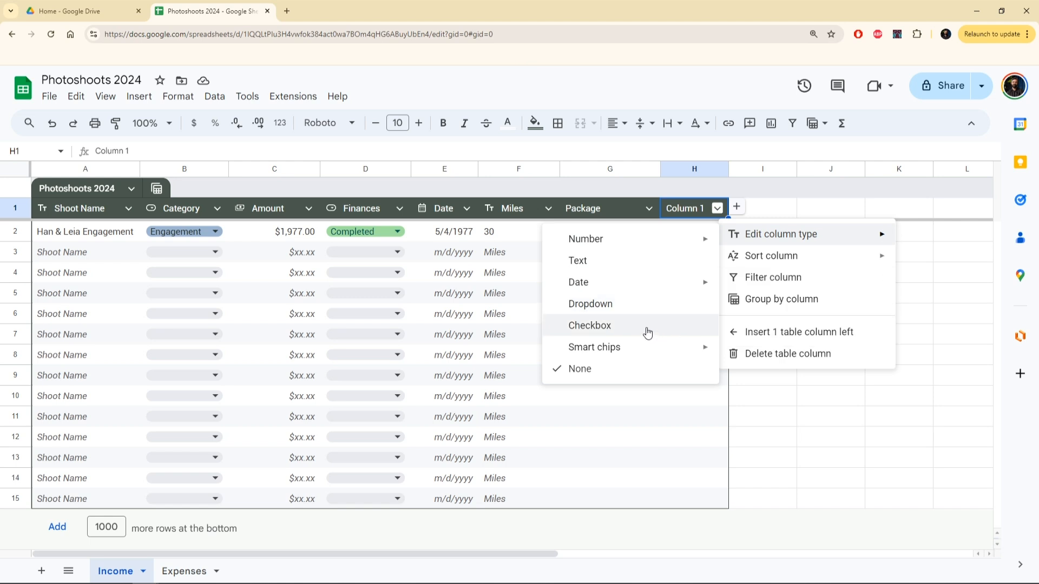
{"action": "mouse_move", "coordinate": [645, 351]}
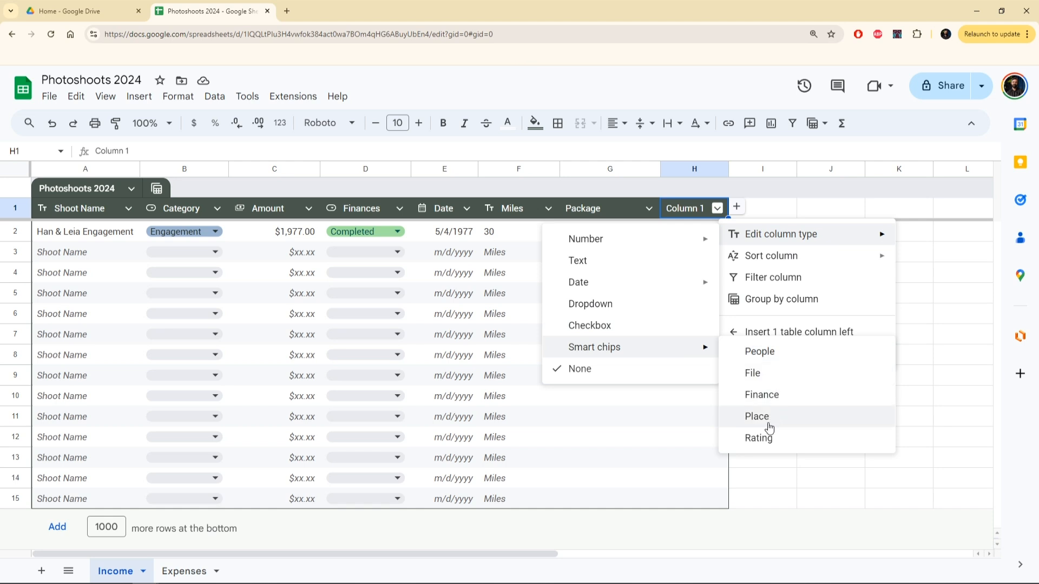
{"action": "left_click", "coordinate": [617, 403]}
{"action": "right_click", "coordinate": [699, 174]}
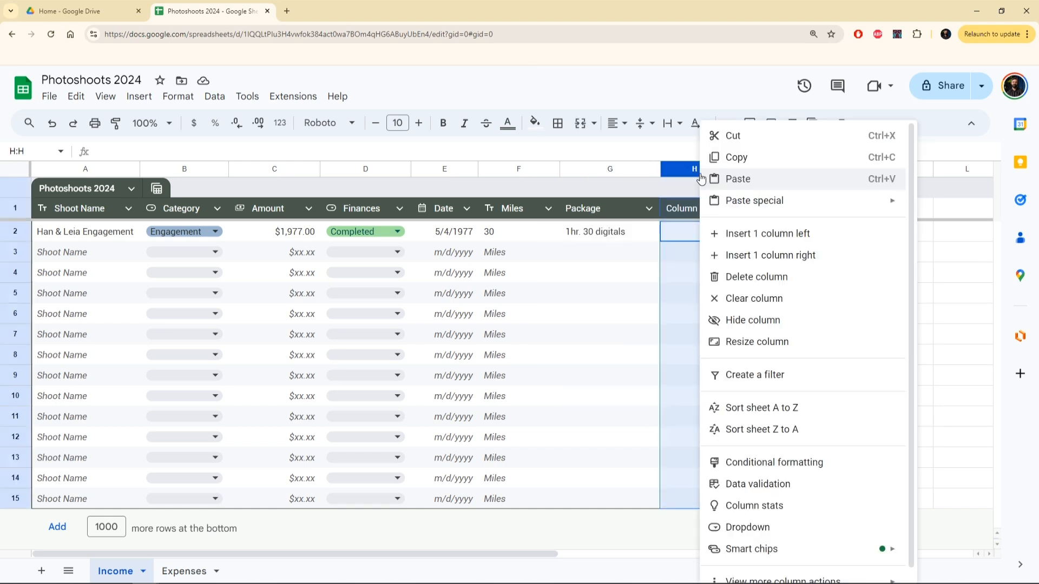
{"action": "left_click", "coordinate": [760, 278]}
{"action": "left_click", "coordinate": [184, 571]}
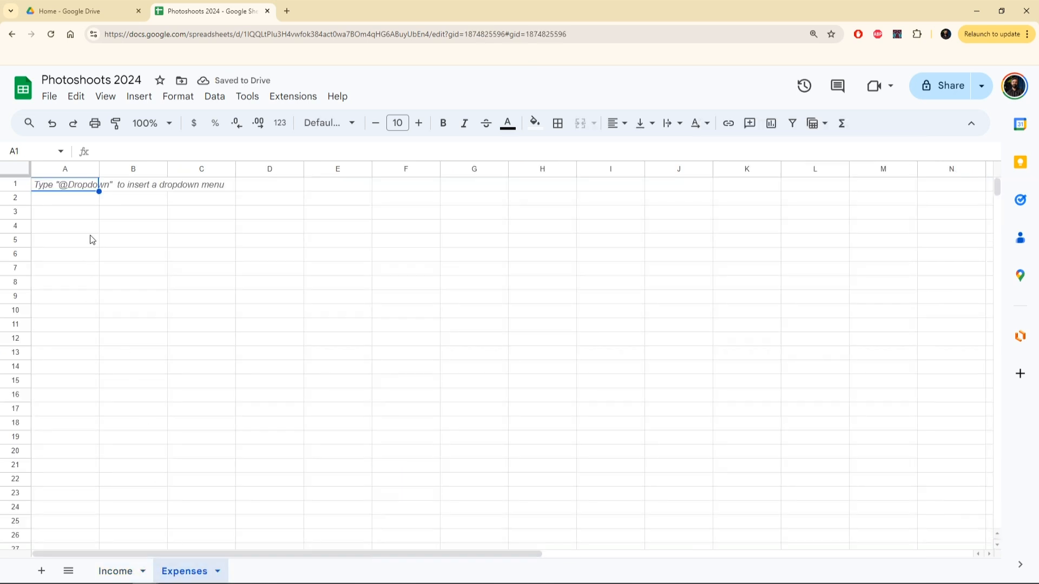
{"action": "left_click", "coordinate": [114, 570]}
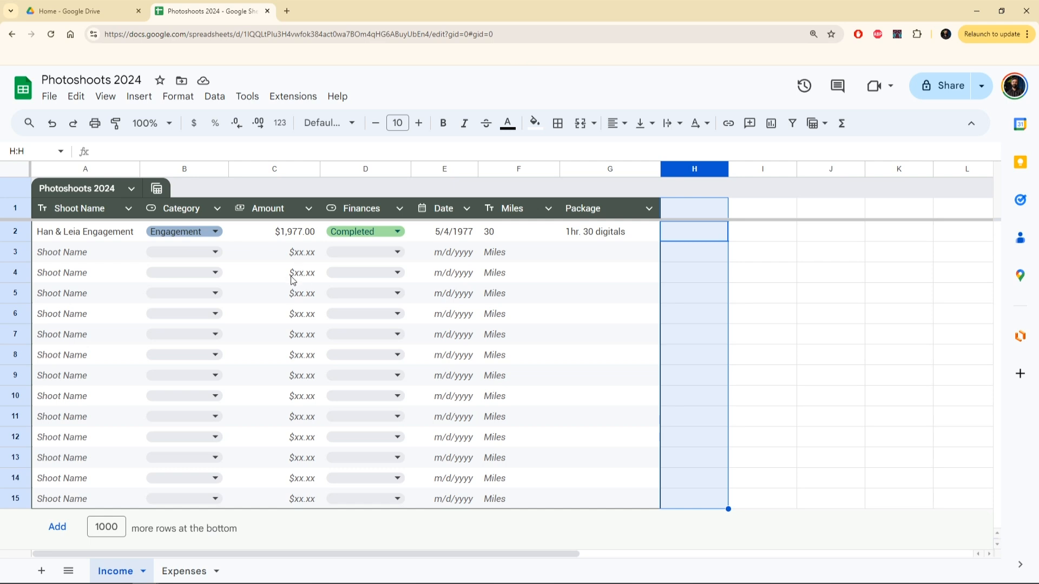
Step: Enter the sample amounts 15031, 12, 3510, 464, 3512 and 1231 in the Amount column, rows 3 to 8
{"action": "left_click", "coordinate": [289, 255]}
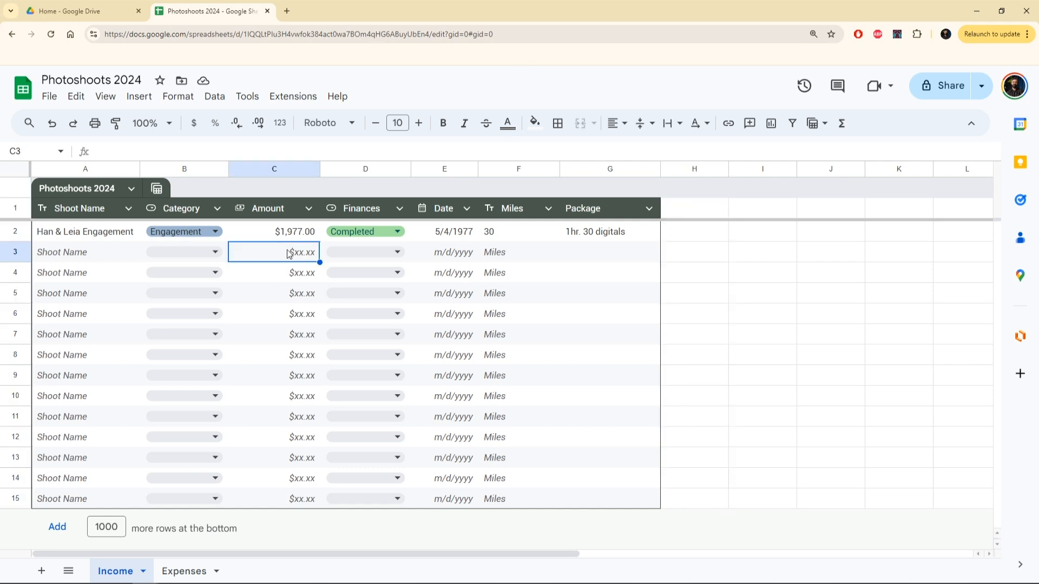
{"action": "type", "text": "15031"}
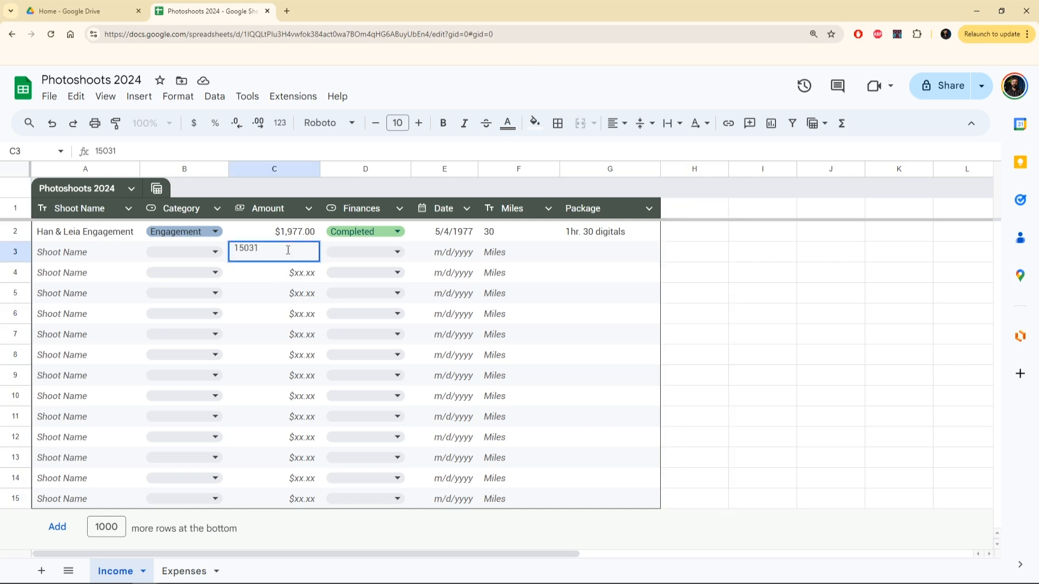
{"action": "key", "text": "Return"}
{"action": "type", "text": "12"}
{"action": "key", "text": "Return"}
{"action": "type", "text": "3510"}
{"action": "key", "text": "Return"}
{"action": "type", "text": "4"}
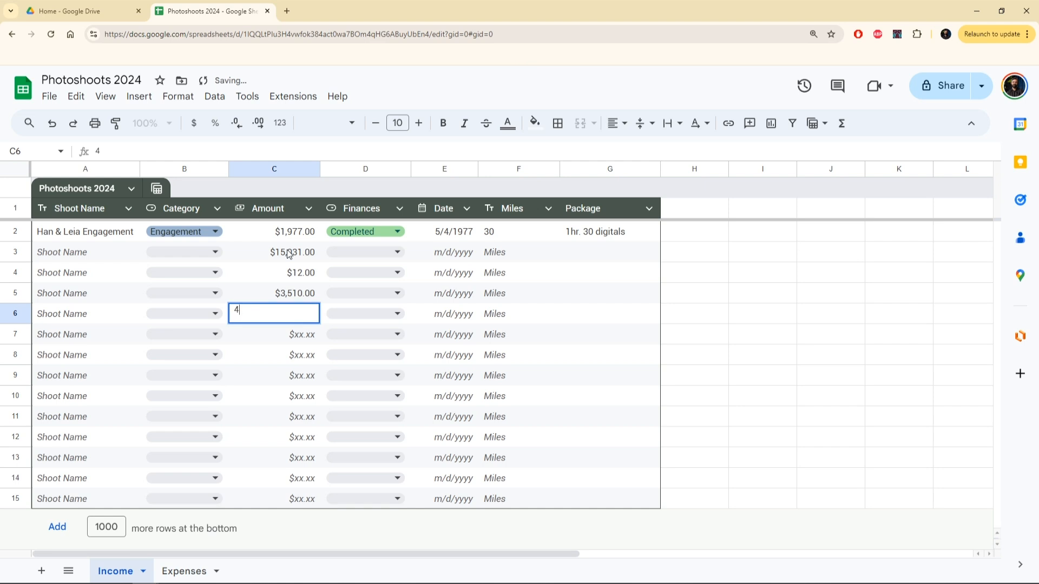
{"action": "type", "text": "64"}
{"action": "key", "text": "Return"}
{"action": "type", "text": "3512"}
{"action": "key", "text": "Return"}
{"action": "type", "text": "1,2"}
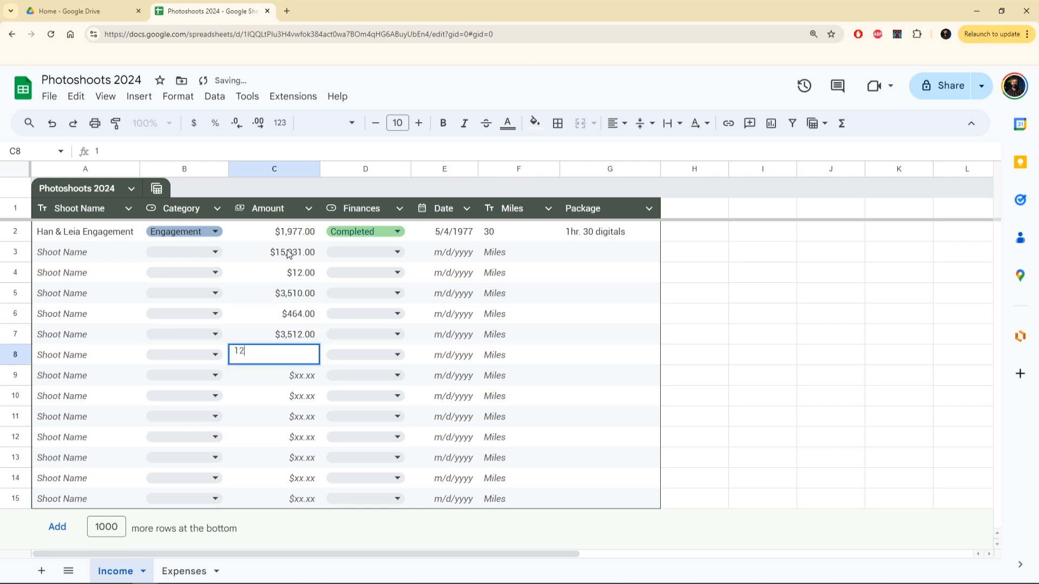
{"action": "type", "text": "31"}
{"action": "key", "text": "Return"}
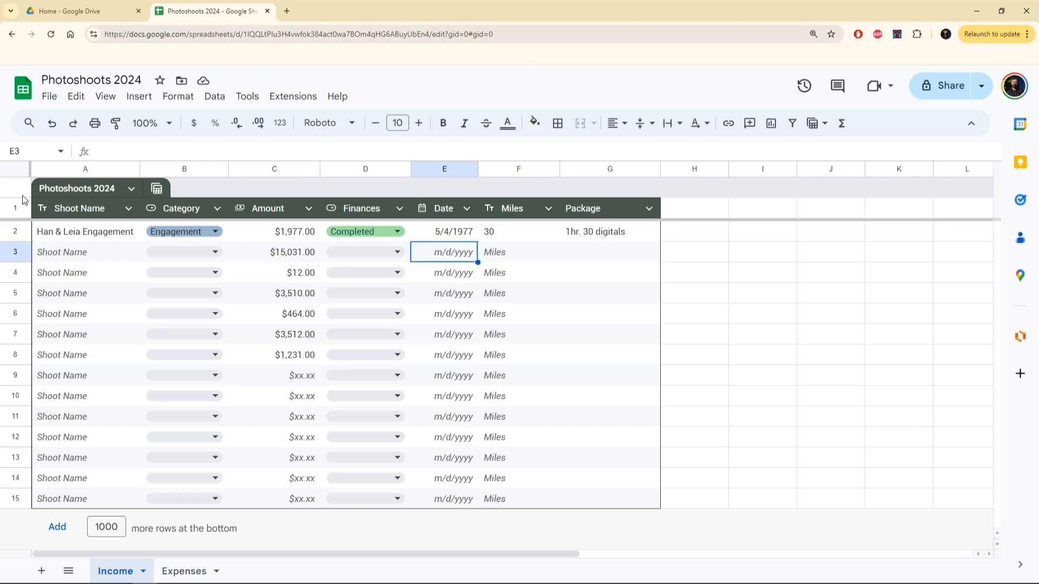
Step: Insert one blank row above the table's header row
{"action": "right_click", "coordinate": [9, 205]}
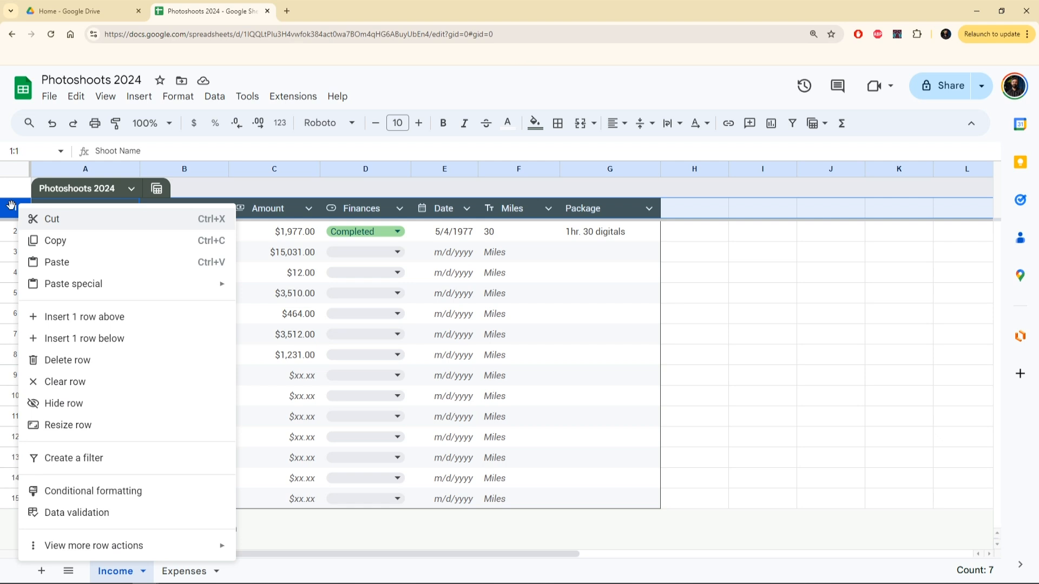
{"action": "left_click", "coordinate": [122, 318]}
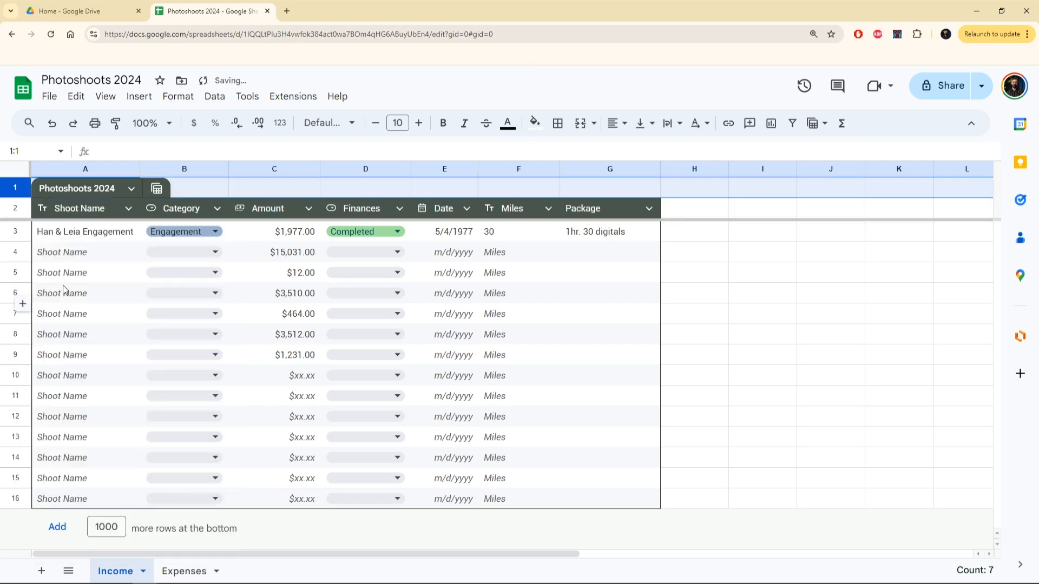
{"action": "left_click", "coordinate": [187, 187]}
{"action": "left_click", "coordinate": [274, 187]}
{"action": "left_click", "coordinate": [342, 187]}
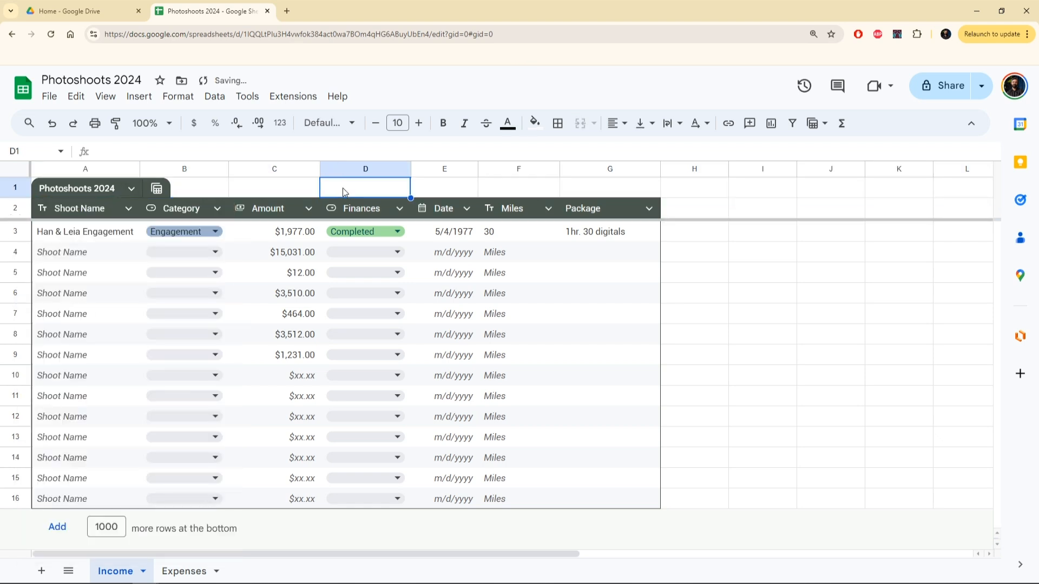
Step: Give cell C1 above the Amount header a light green fill and bold text
{"action": "left_click", "coordinate": [314, 188]}
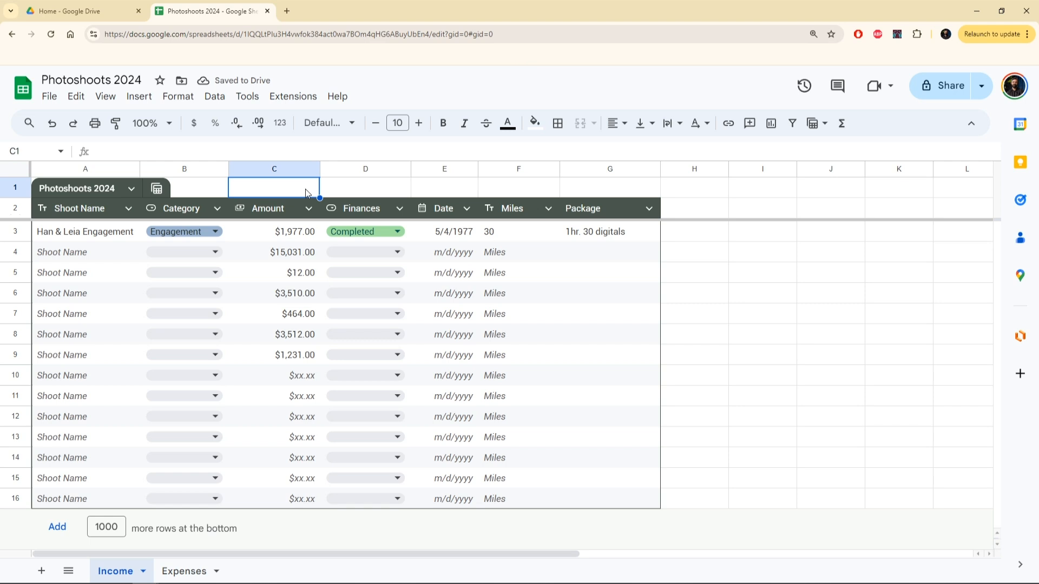
{"action": "left_click", "coordinate": [534, 123]}
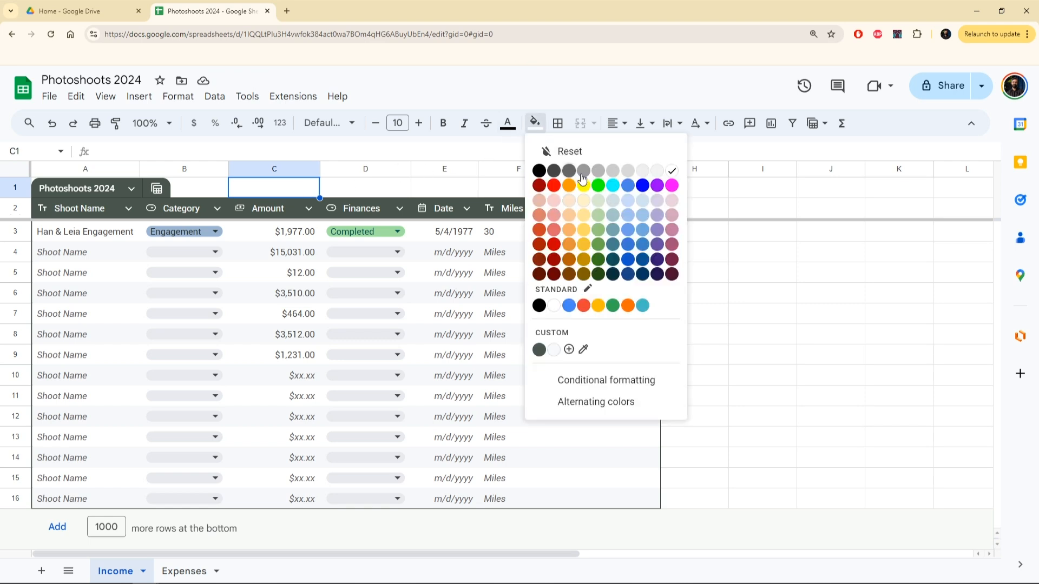
{"action": "left_click", "coordinate": [598, 214]}
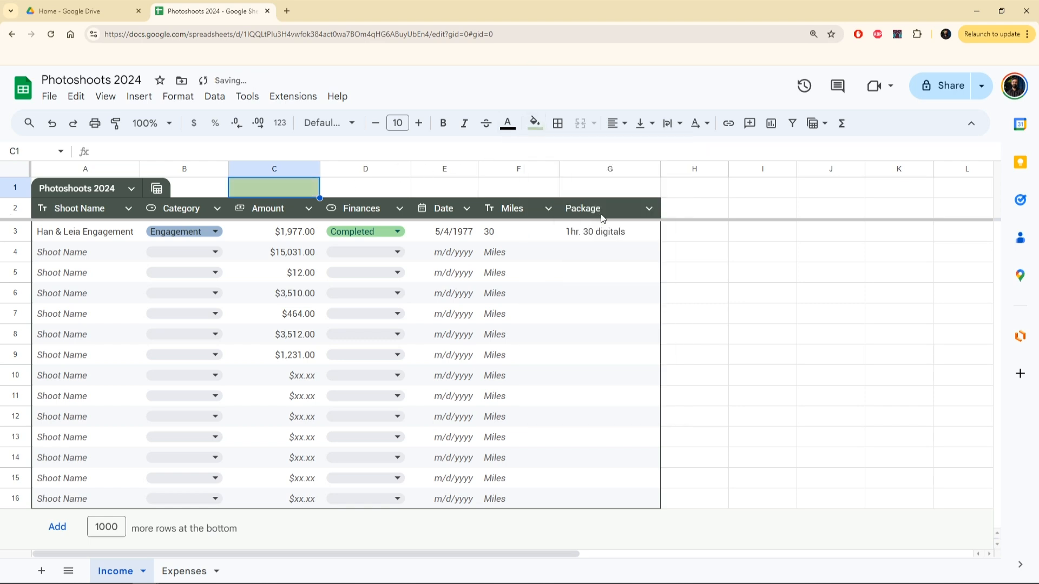
{"action": "left_click", "coordinate": [443, 123]}
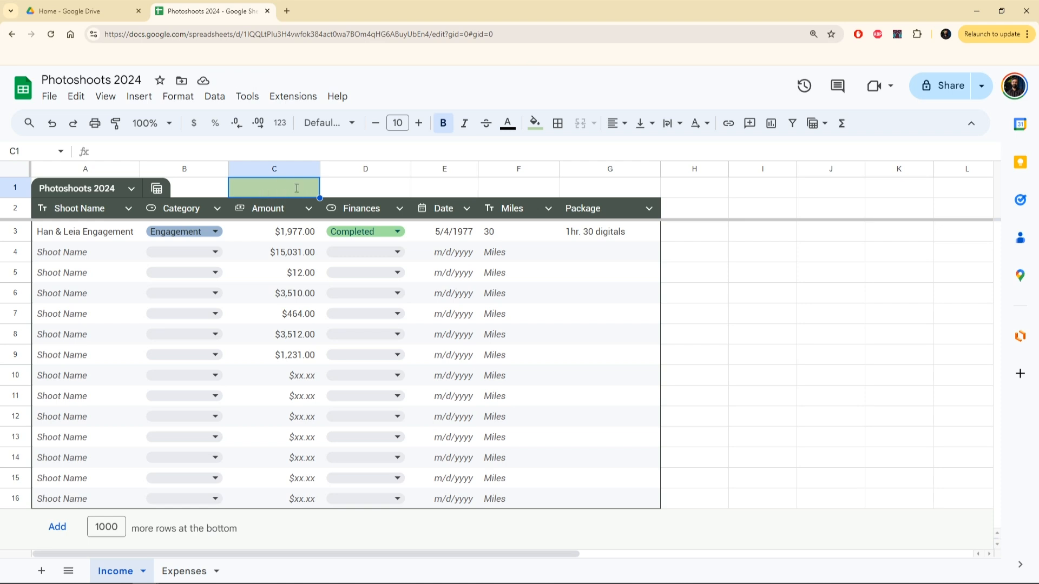
Step: Total the table's whole Amount column in C1 with the formula =Sum(Photoshoots_2024[Amount])
{"action": "type", "text": "="}
{"action": "key", "text": "Tab"}
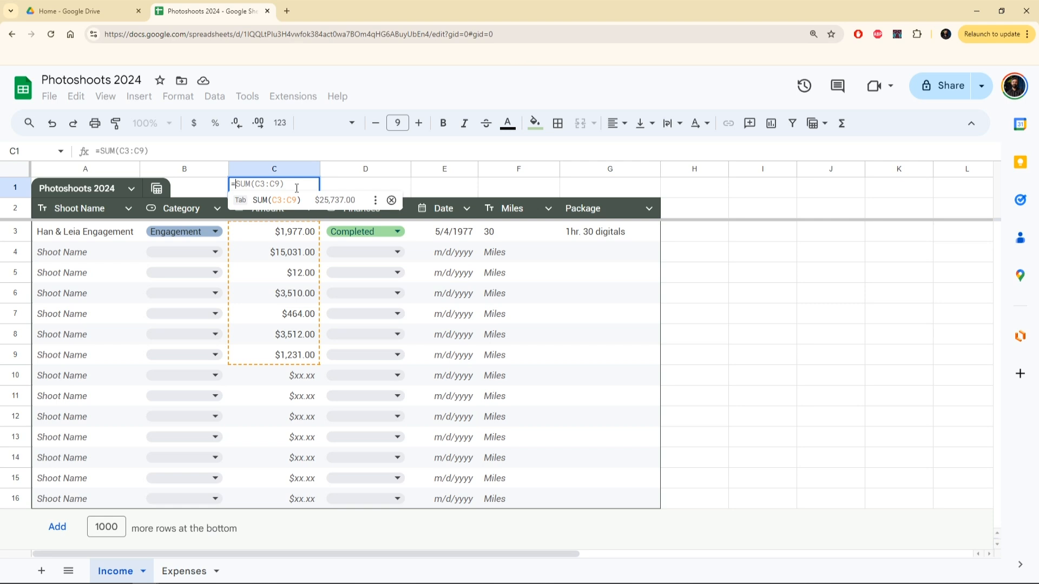
{"action": "type", "text": "Sum"}
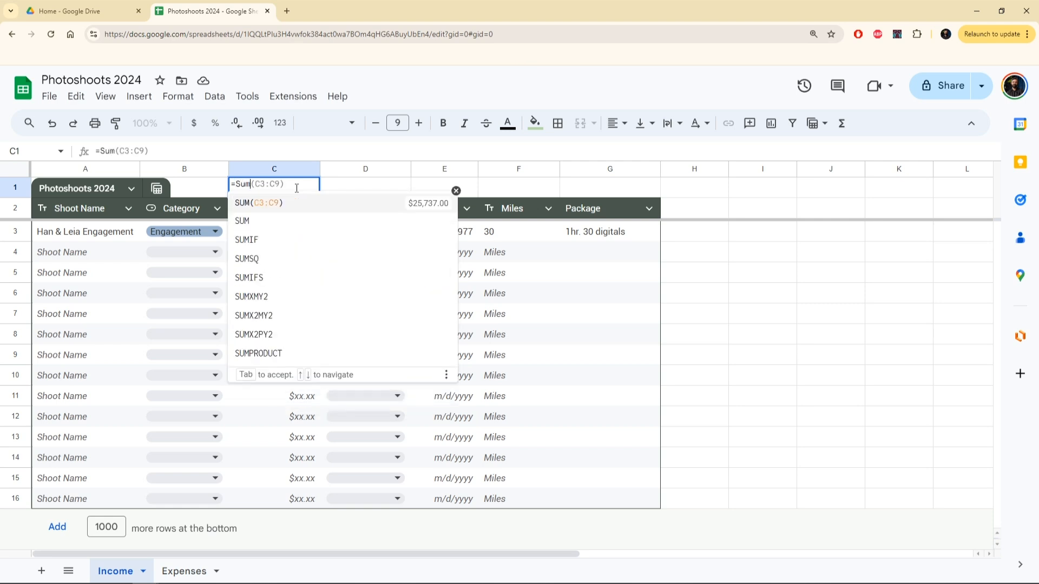
{"action": "type", "text": "("}
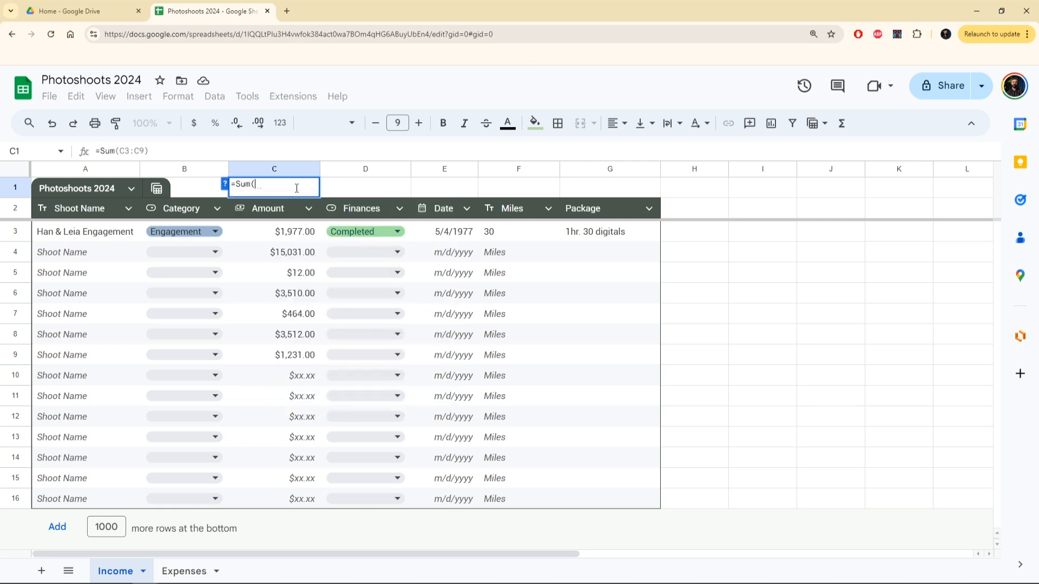
{"action": "left_click", "coordinate": [256, 231]}
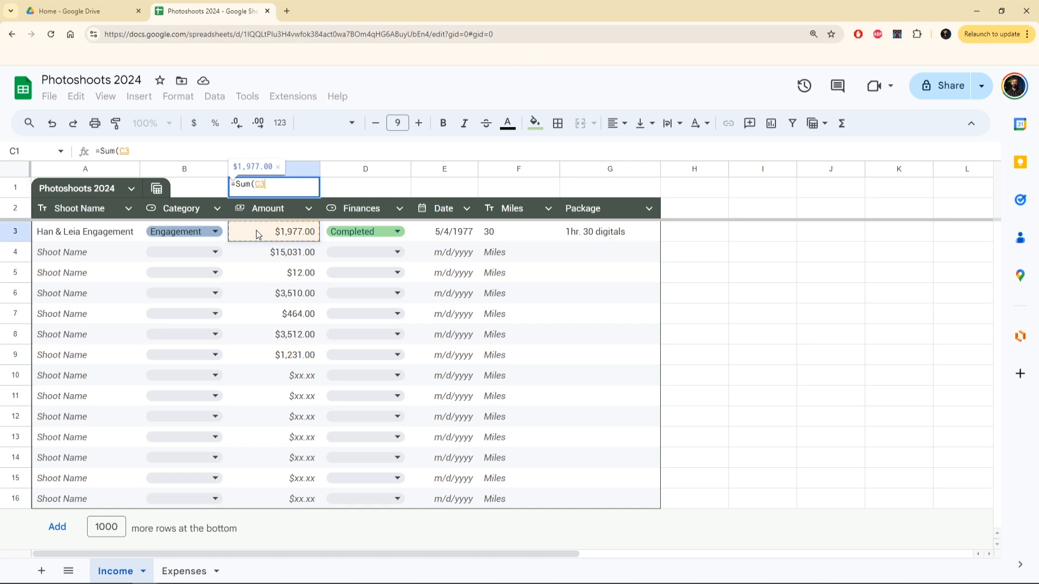
{"action": "left_click_drag", "start_coordinate": [267, 232], "coordinate": [277, 528]}
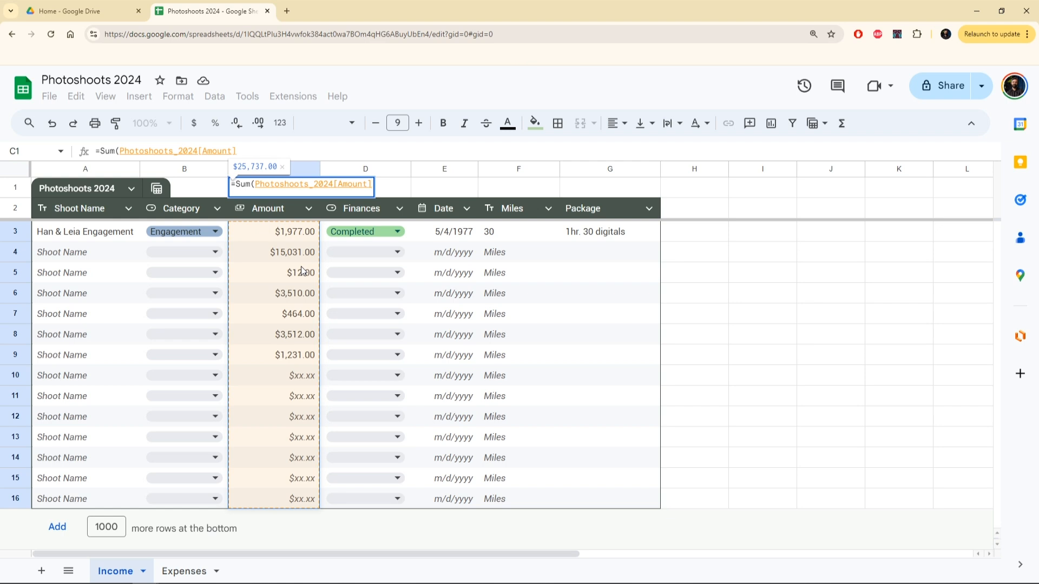
{"action": "type", "text": ")"}
{"action": "key", "text": "Return"}
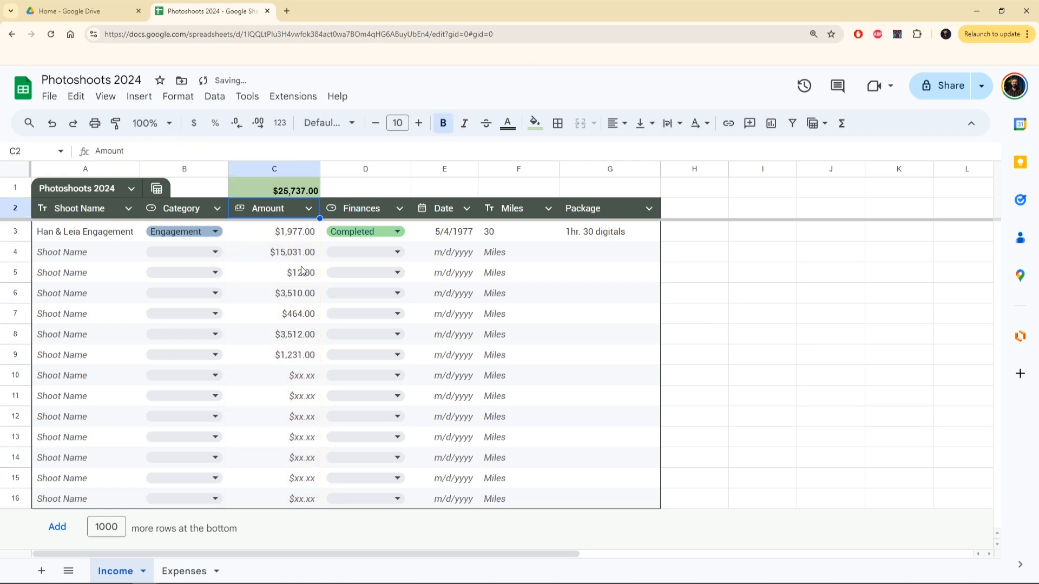
{"action": "left_click", "coordinate": [249, 179]}
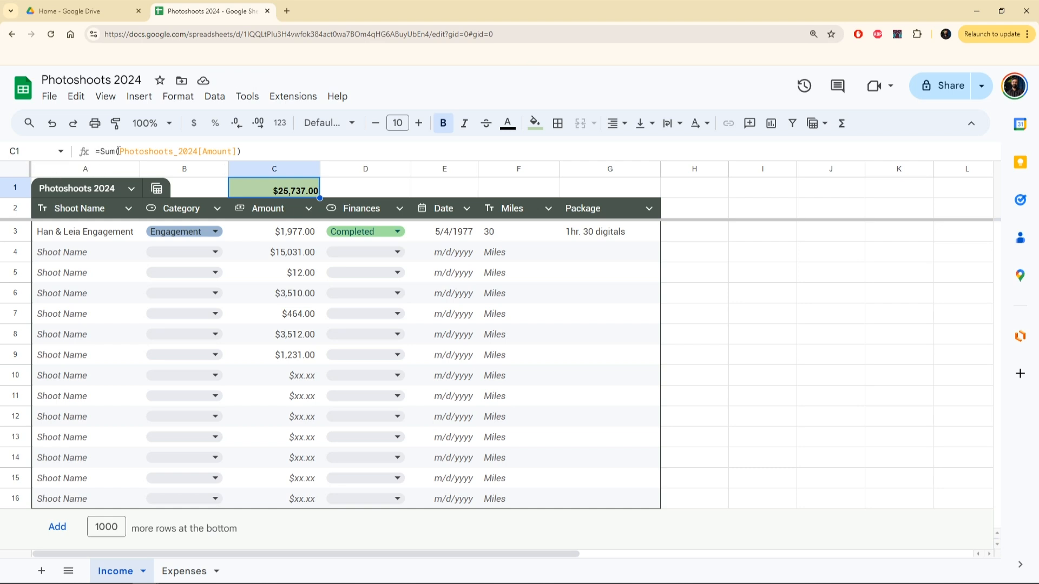
Step: Add 10 more rows at the bottom of the Income sheet's table
{"action": "left_click", "coordinate": [281, 214]}
{"action": "left_click", "coordinate": [268, 234]}
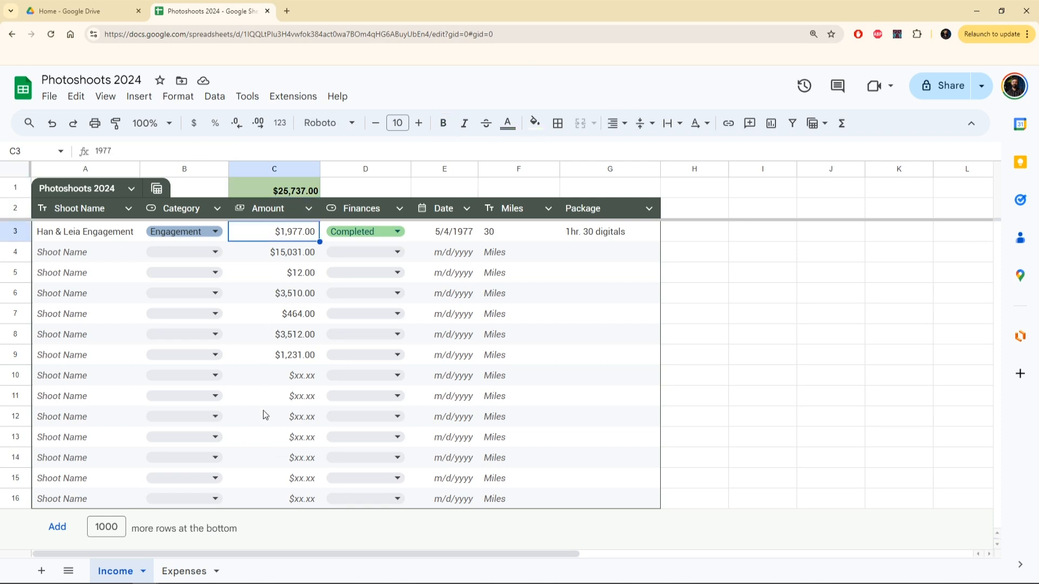
{"action": "double_click", "coordinate": [104, 526]}
{"action": "type", "text": "10"}
{"action": "key", "text": "Return"}
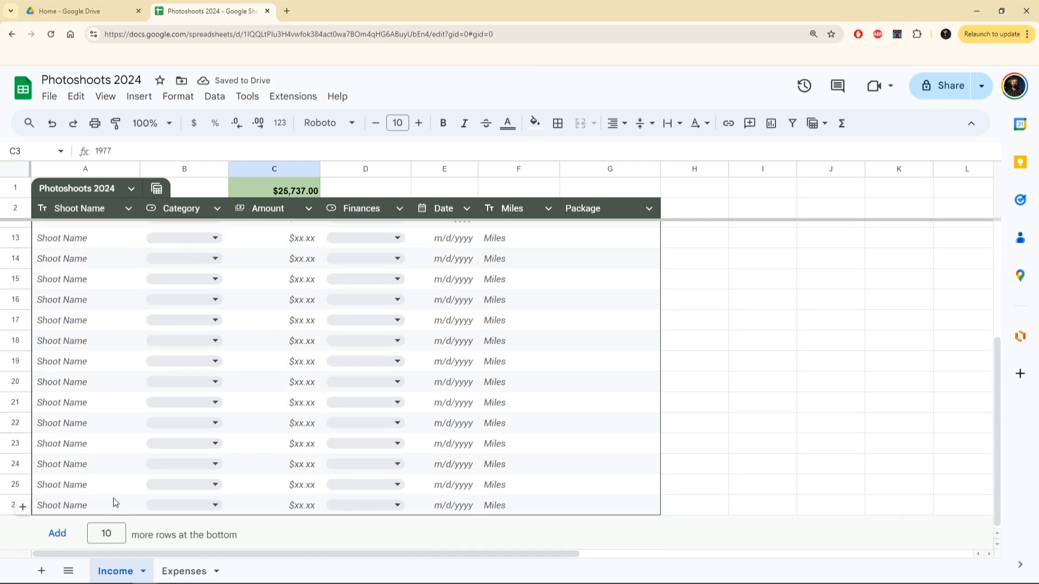
{"action": "scroll", "coordinate": [116, 483], "scroll_direction": "up", "scroll_amount": 5}
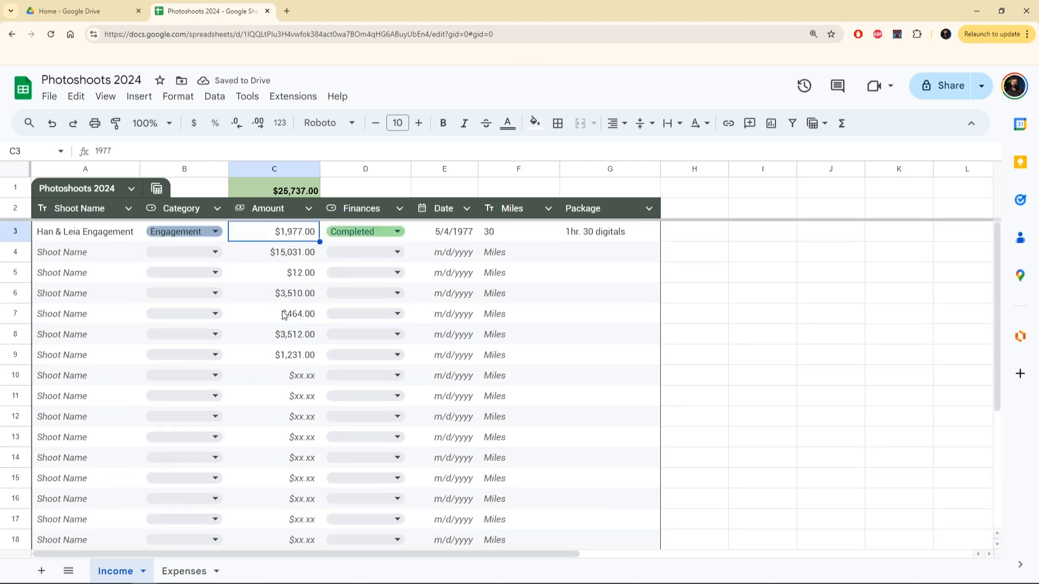
Step: Enter the sample amounts 50 in C24 and 100 in C26 of the Amount column
{"action": "scroll", "coordinate": [295, 485], "scroll_direction": "down", "scroll_amount": 4}
{"action": "left_click", "coordinate": [278, 471]}
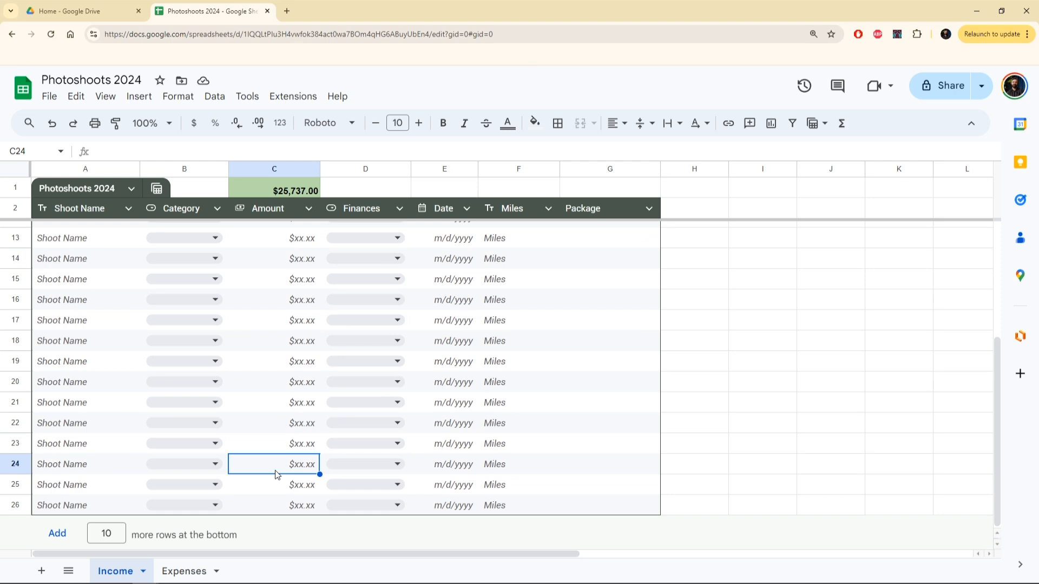
{"action": "type", "text": "50"}
{"action": "key", "text": "Return"}
{"action": "left_click", "coordinate": [278, 503]}
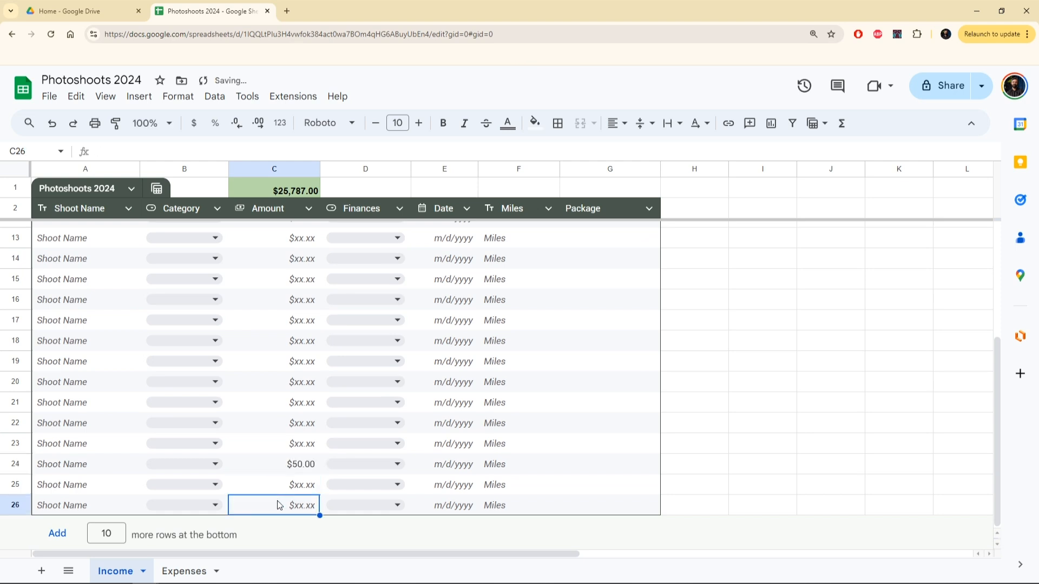
{"action": "type", "text": "100"}
{"action": "key", "text": "Return"}
{"action": "scroll", "coordinate": [284, 246], "scroll_direction": "up", "scroll_amount": 4}
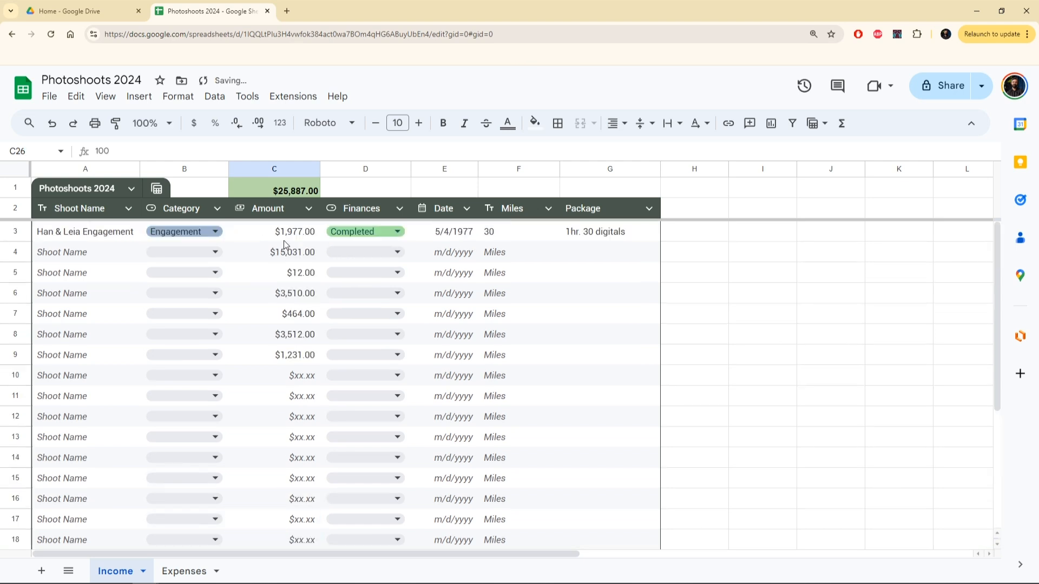
Step: Increase the font size of the income total in C1 to 15
{"action": "left_click", "coordinate": [304, 193]}
{"action": "left_click", "coordinate": [418, 125]}
{"action": "left_click", "coordinate": [419, 125]}
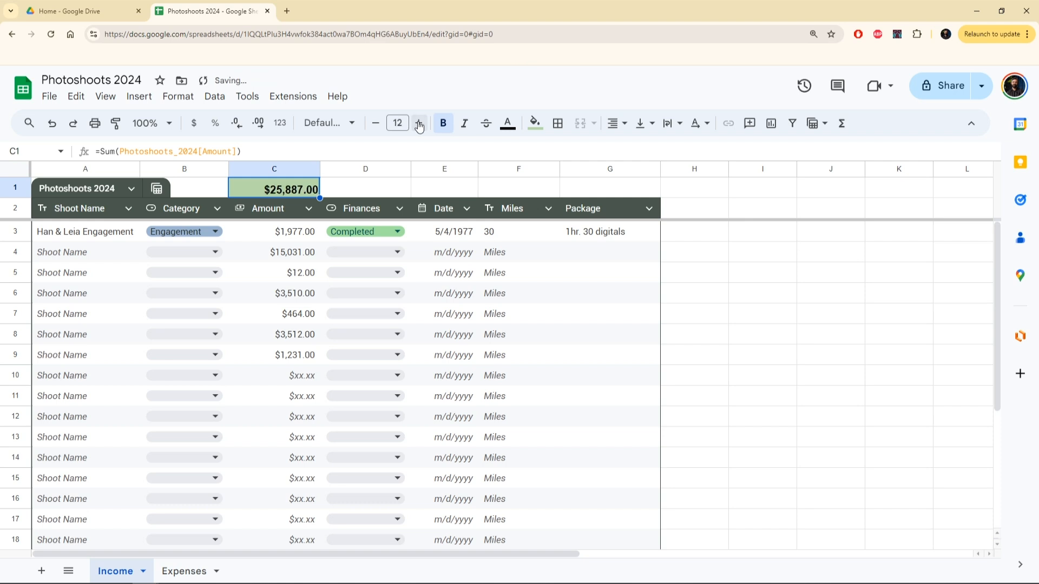
{"action": "left_click", "coordinate": [418, 125]}
{"action": "left_click", "coordinate": [419, 125]}
{"action": "left_click", "coordinate": [419, 125]}
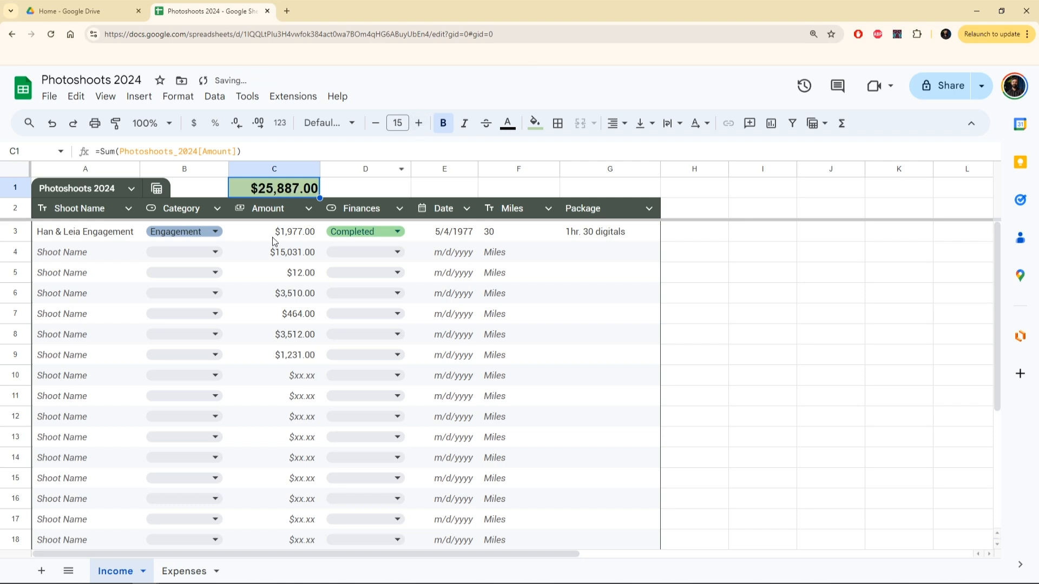
Step: Total the table's whole Miles column in F1 with the formula =sum(Photoshoots_2024[Miles])
{"action": "left_click", "coordinate": [508, 196]}
{"action": "type", "text": "=sum"}
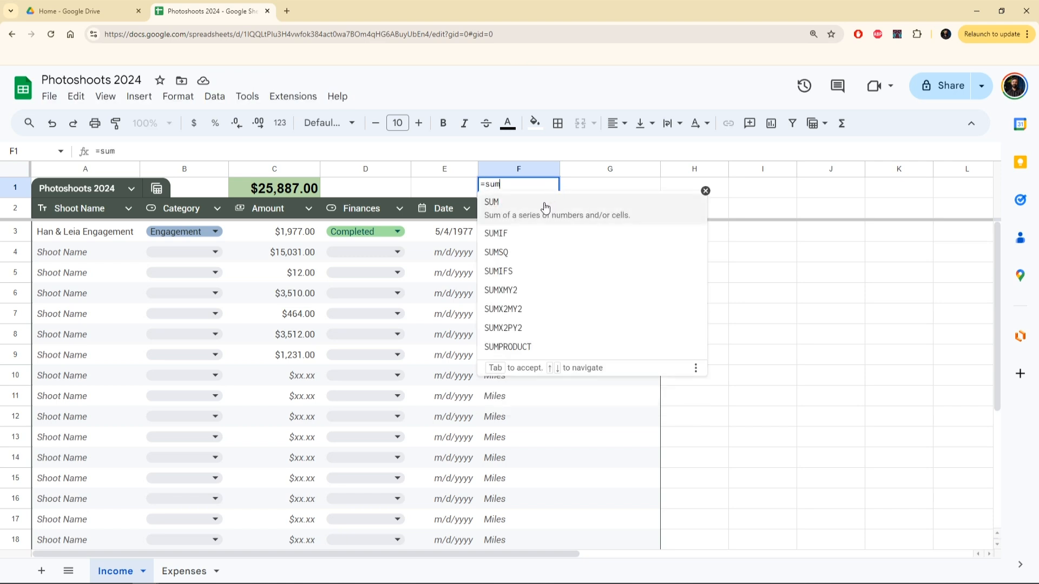
{"action": "type", "text": "("}
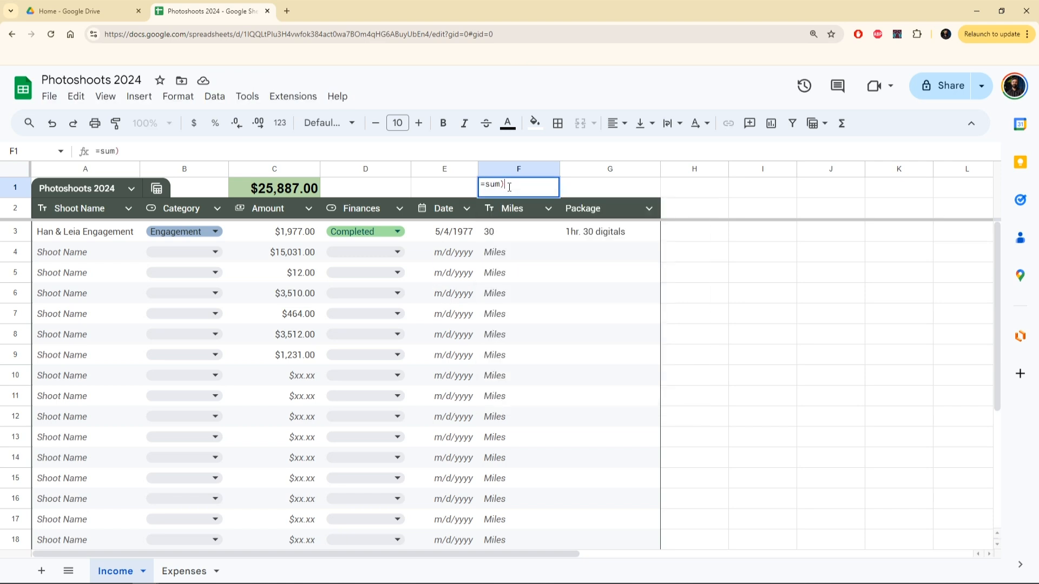
{"action": "left_click", "coordinate": [521, 214]}
{"action": "left_click", "coordinate": [511, 239]}
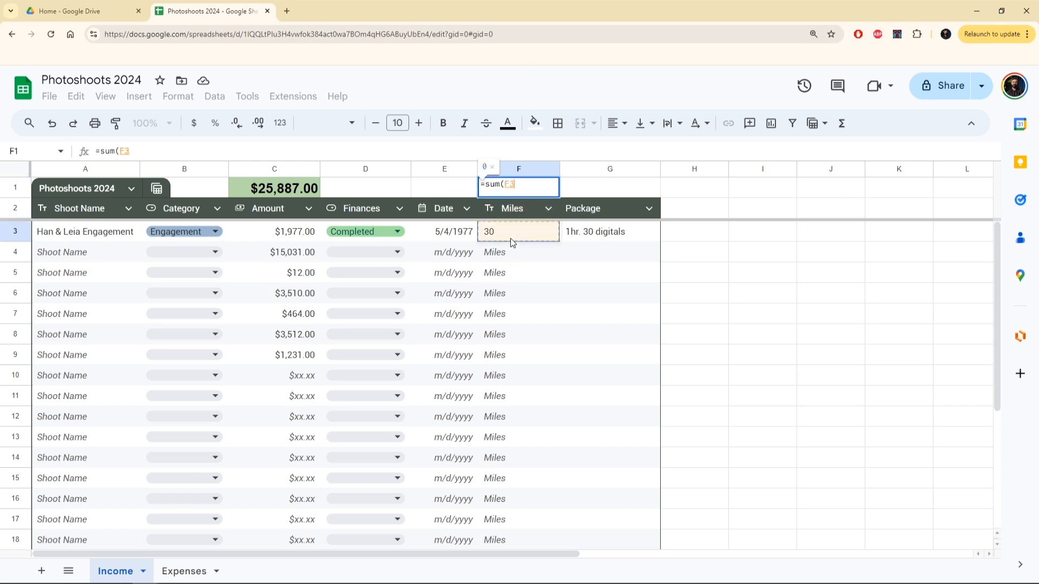
{"action": "key", "text": "ctrl+shift+Down"}
{"action": "key", "text": "ctrl+shift+Down"}
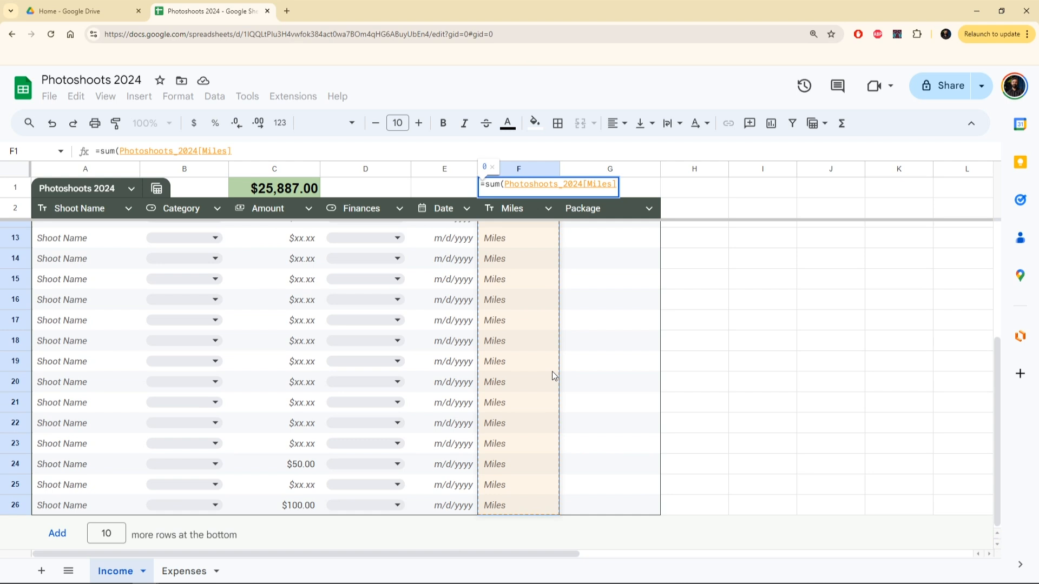
{"action": "type", "text": ")"}
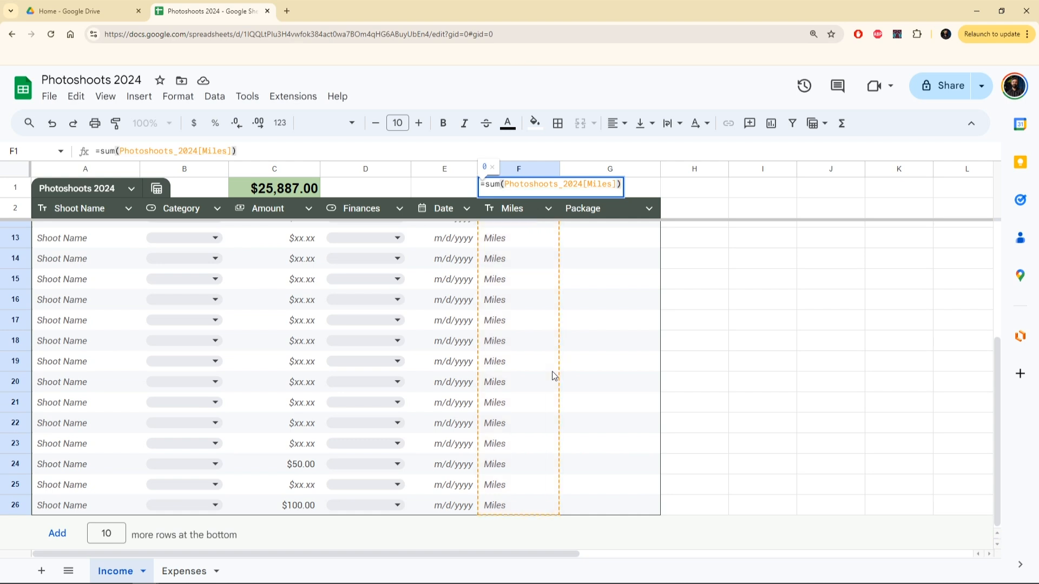
{"action": "key", "text": "Return"}
{"action": "scroll", "coordinate": [528, 255], "scroll_direction": "up", "scroll_amount": 4}
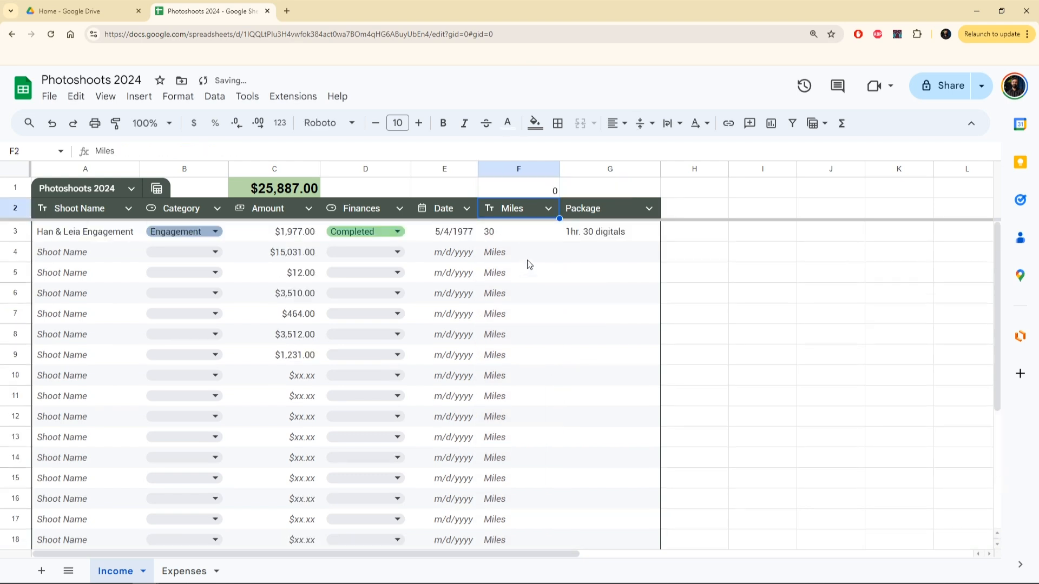
Step: Enter 345 in F4 of the Miles column and change the Miles column type from text to Number
{"action": "left_click", "coordinate": [526, 235]}
{"action": "left_click", "coordinate": [528, 188]}
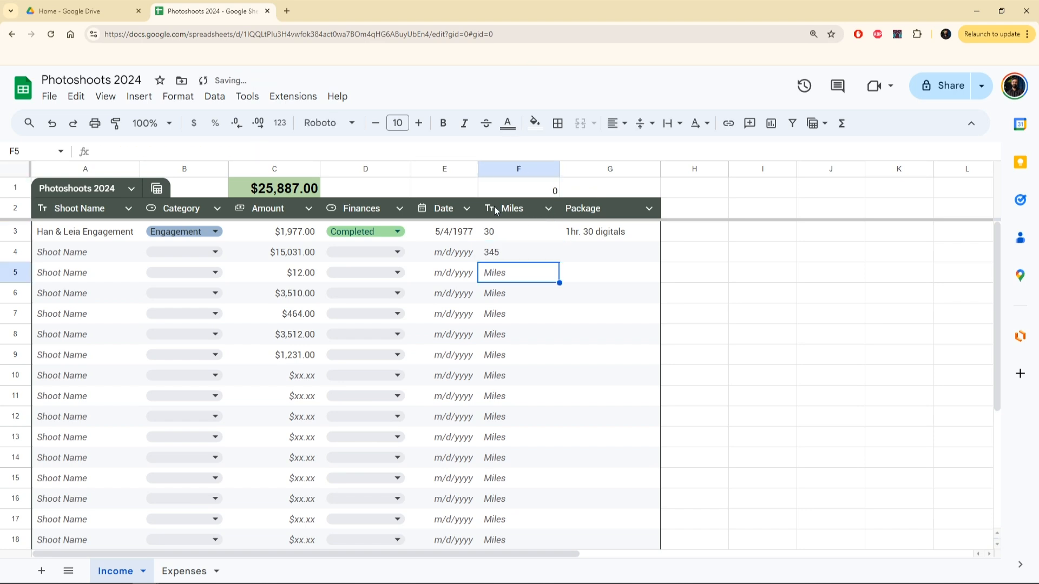
{"action": "left_click", "coordinate": [511, 210]}
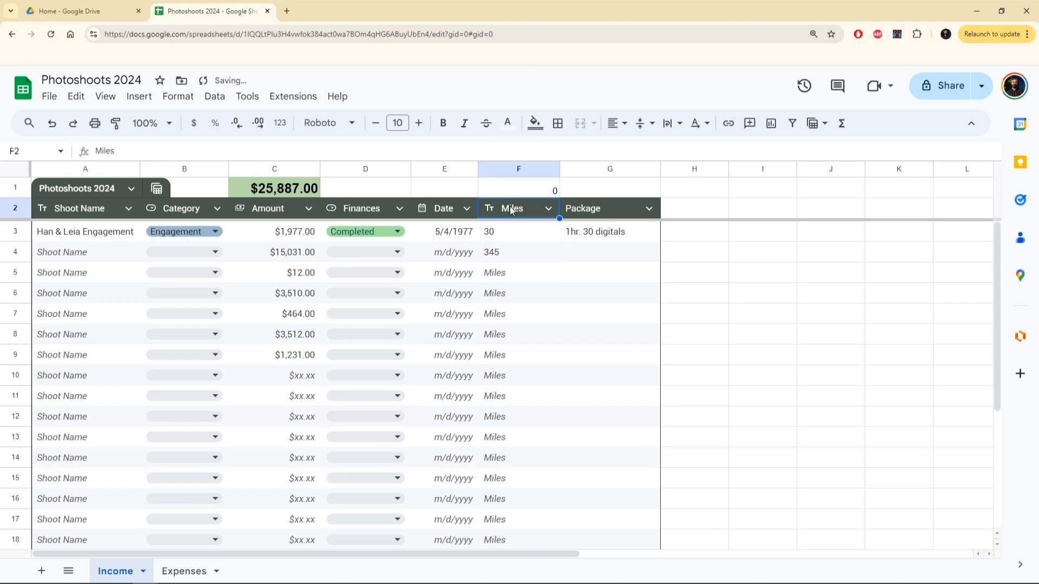
{"action": "left_click", "coordinate": [549, 208]}
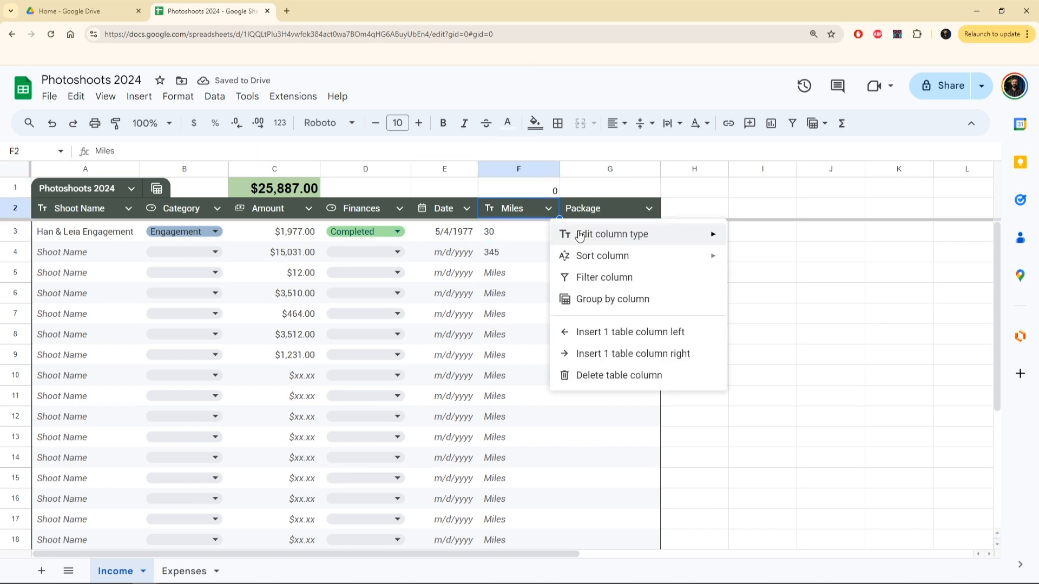
{"action": "mouse_move", "coordinate": [588, 237]}
{"action": "mouse_move", "coordinate": [757, 241]}
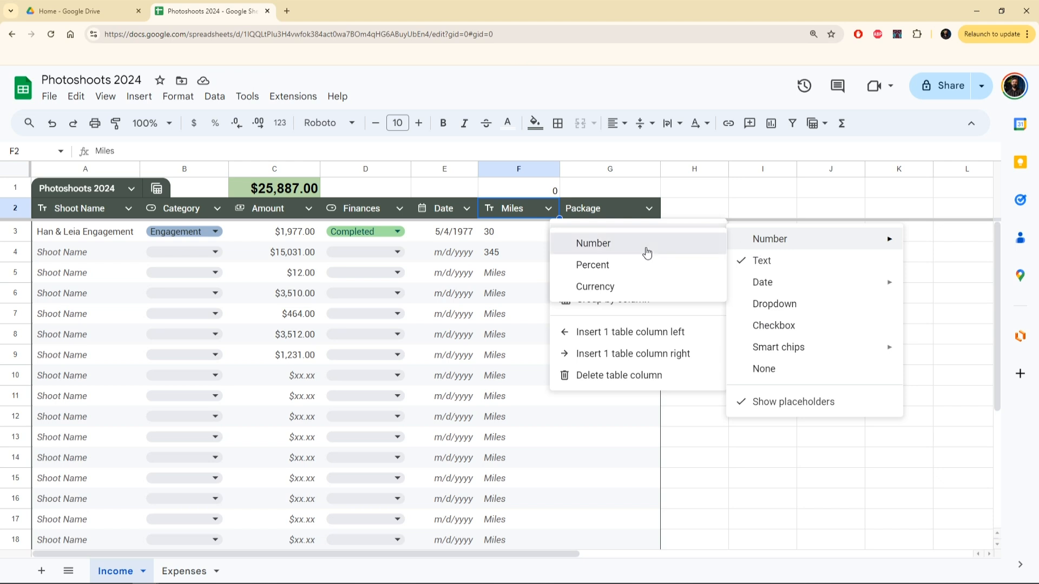
{"action": "left_click", "coordinate": [574, 242]}
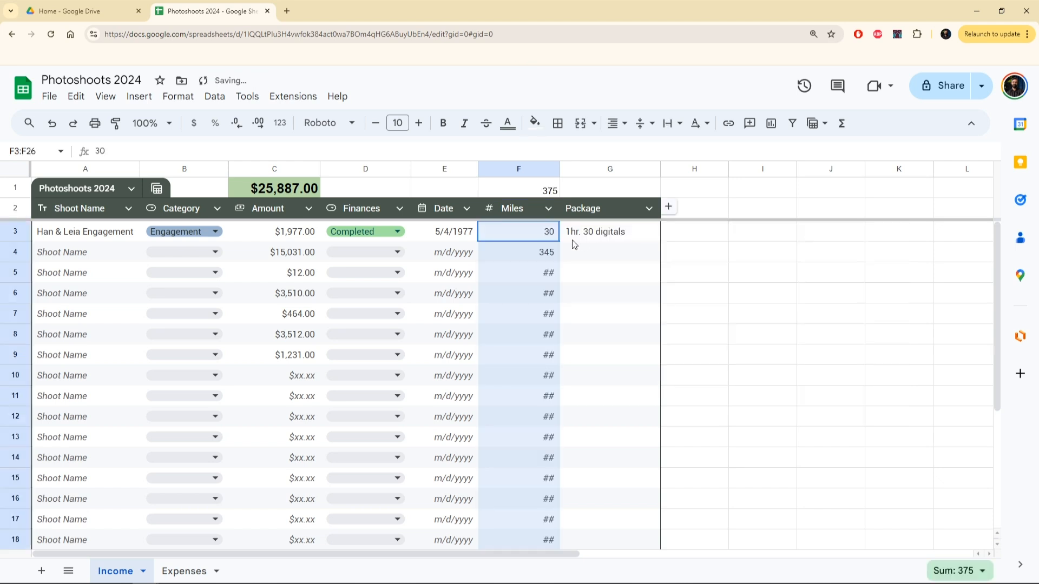
Step: Enter the sample mileages 10 in F6 and 94 in F5 of the Miles column
{"action": "left_click", "coordinate": [522, 293]}
{"action": "type", "text": "10"}
{"action": "key", "text": "Tab"}
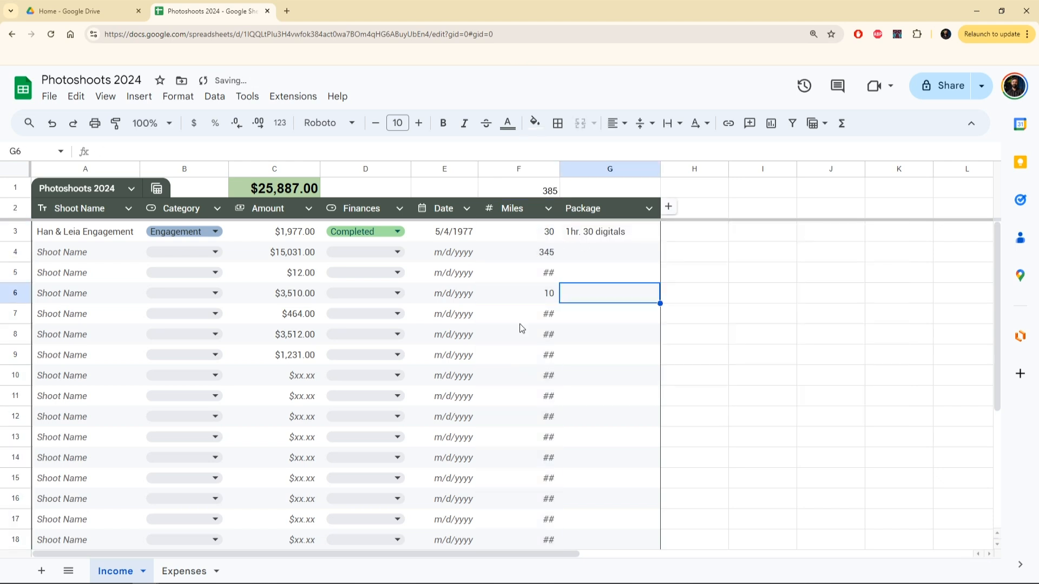
{"action": "key", "text": "Up"}
{"action": "key", "text": "Left"}
{"action": "type", "text": "94"}
{"action": "key", "text": "Return"}
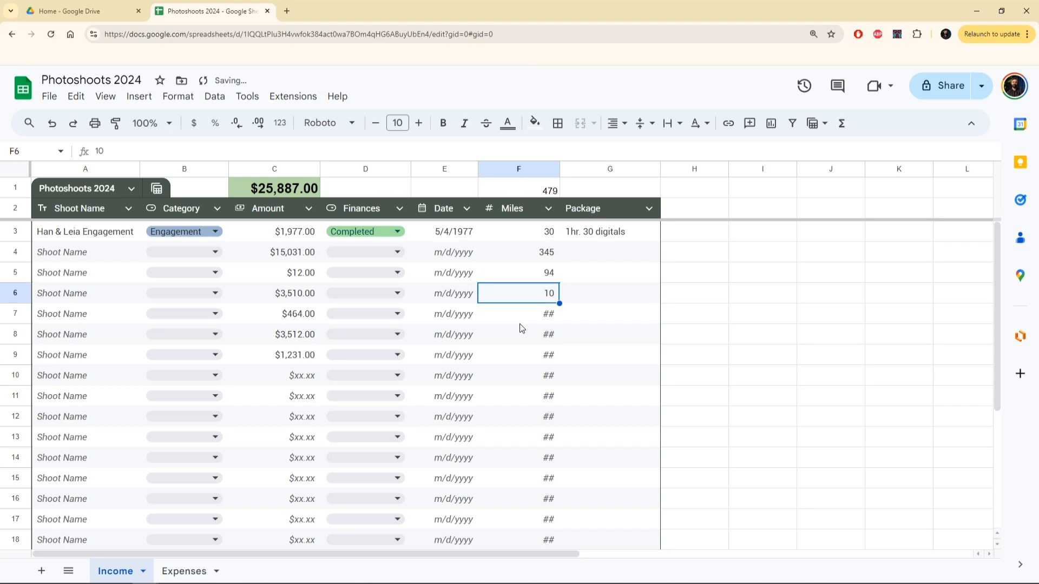
Step: Create a new spreadsheet and insert the pre-built Event tasks table into it
{"action": "left_click", "coordinate": [49, 95]}
{"action": "mouse_move", "coordinate": [143, 117]}
{"action": "left_click", "coordinate": [271, 129]}
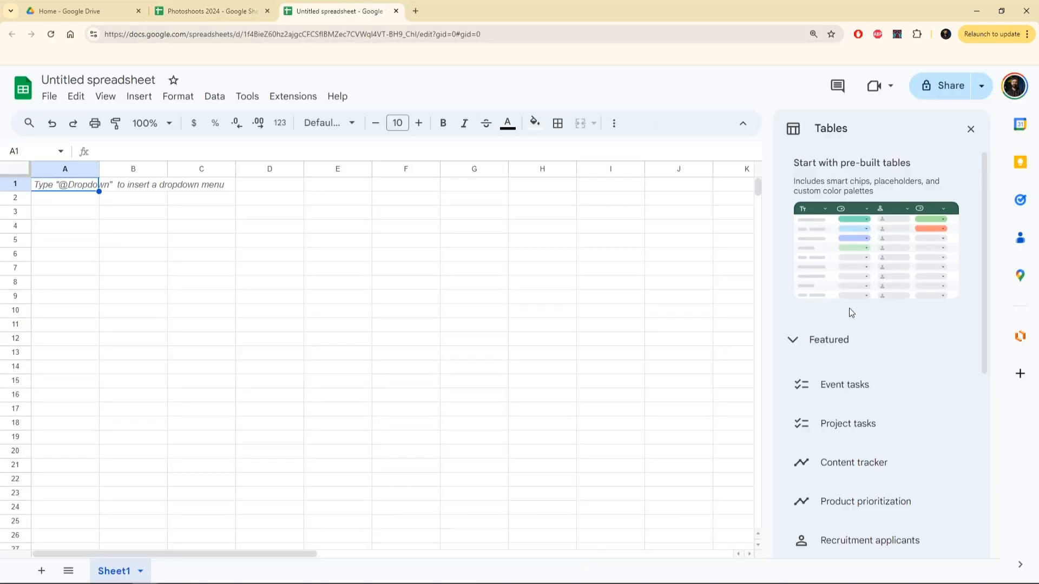
{"action": "mouse_move", "coordinate": [866, 389]}
{"action": "left_click", "coordinate": [939, 386]}
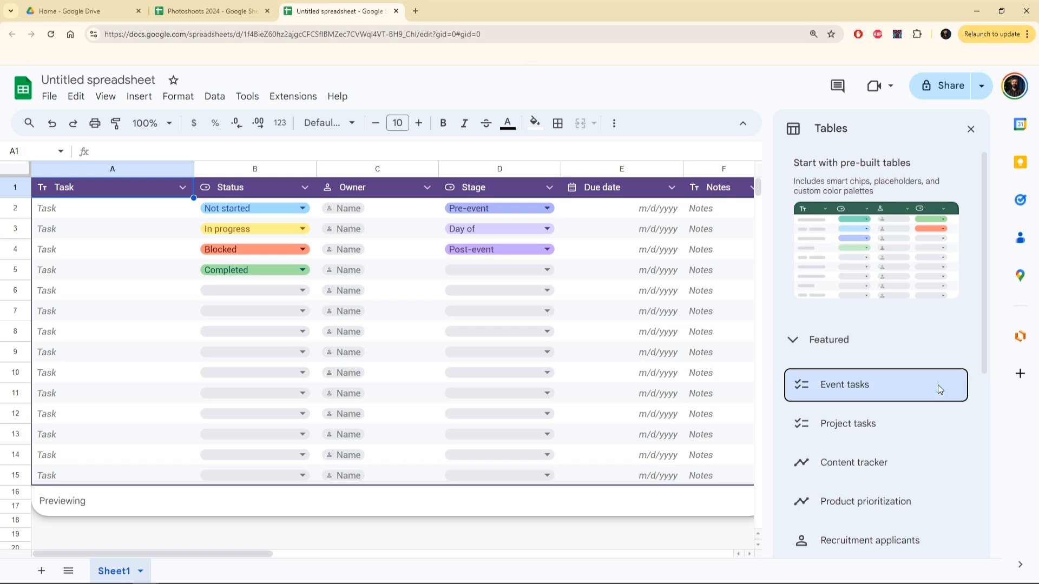
{"action": "left_click", "coordinate": [971, 129]}
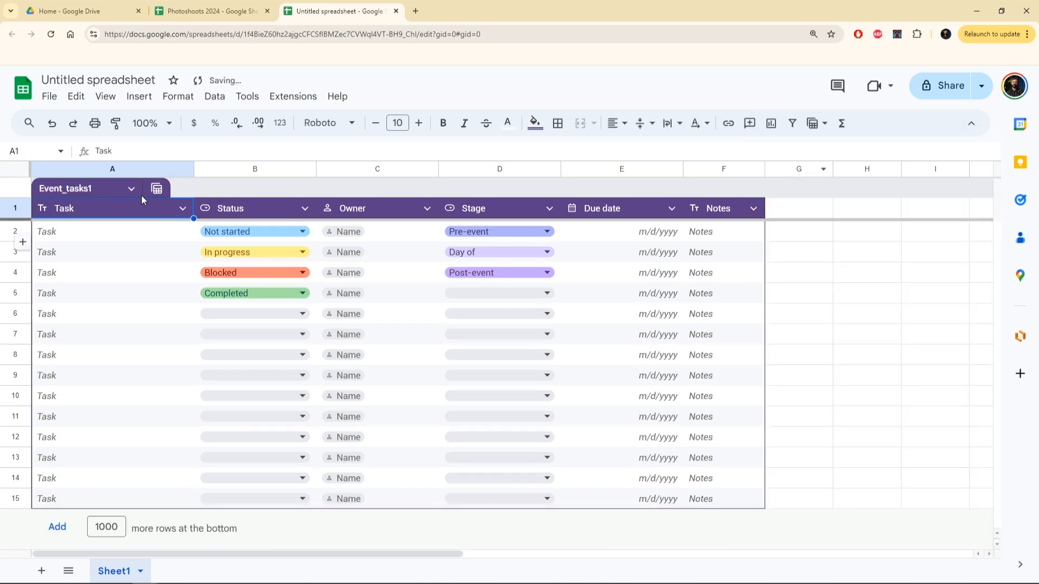
Step: Name the new spreadsheet "Photo Workflow" and rename its Event tasks table to "Photo workflow"
{"action": "left_click", "coordinate": [100, 81]}
{"action": "type", "text": "P"}
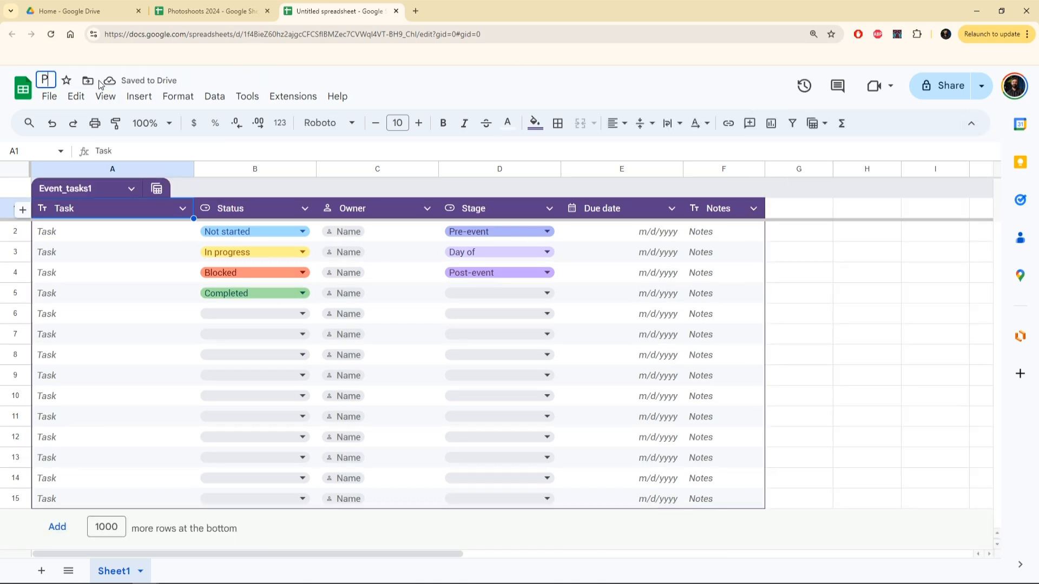
{"action": "type", "text": "hoto Workflow"}
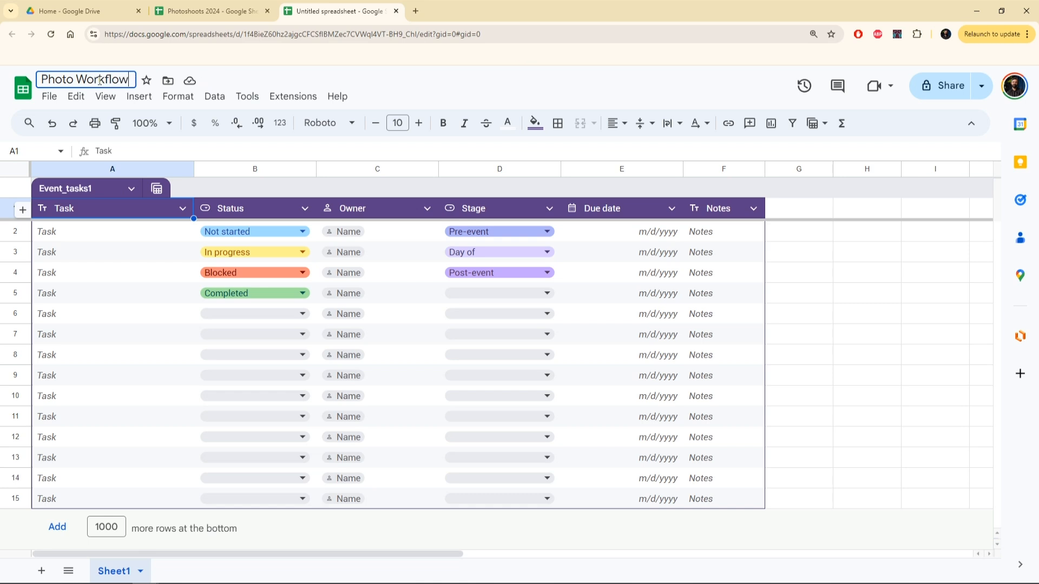
{"action": "left_click", "coordinate": [76, 188]}
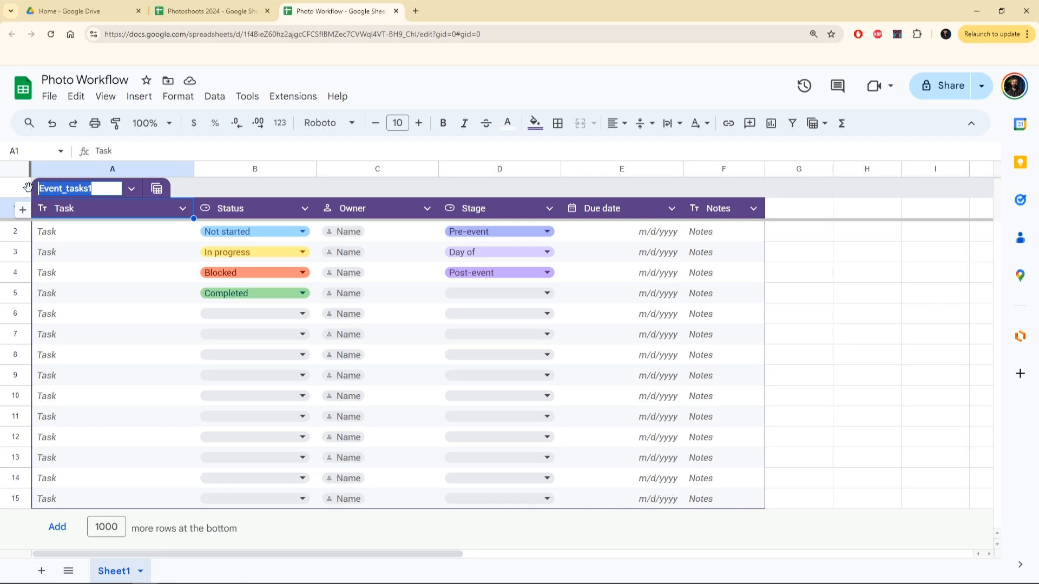
{"action": "type", "text": "Photo workflow"}
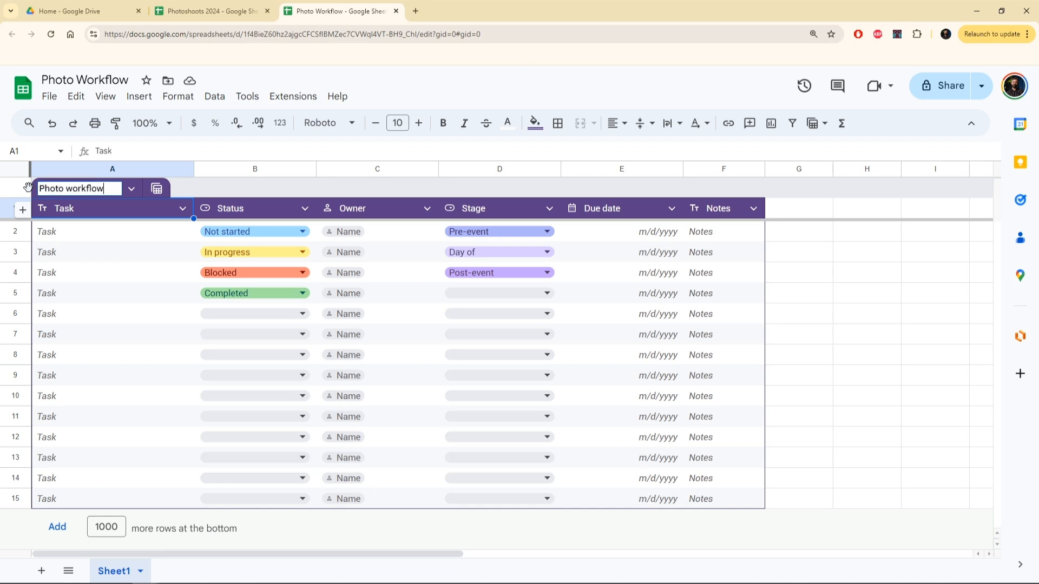
Step: Enter "Han & Leia" as the first task in A2 of the Photo workflow table
{"action": "left_click", "coordinate": [116, 234]}
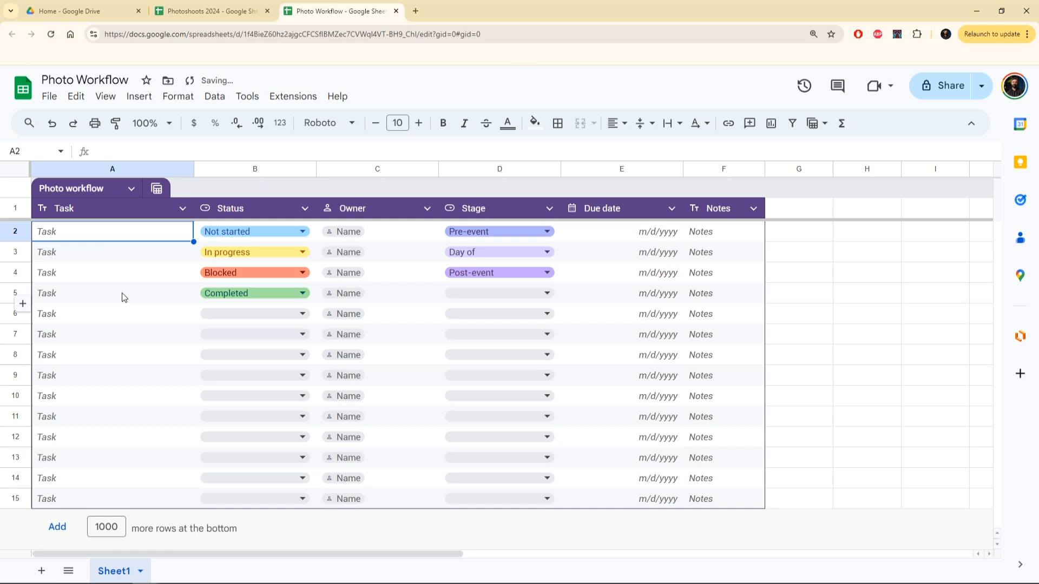
{"action": "type", "text": "Han & Leia"}
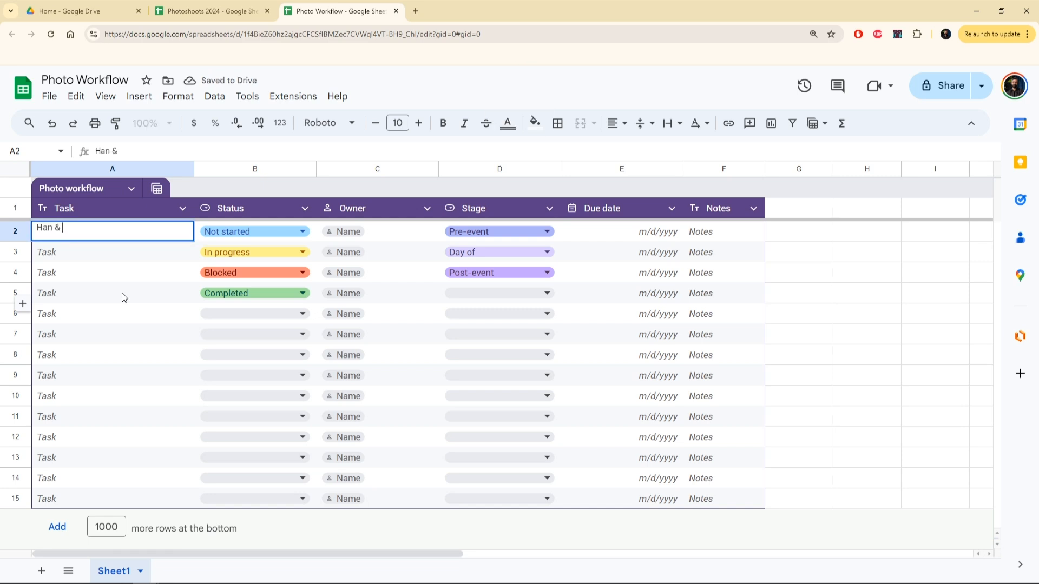
{"action": "left_click", "coordinate": [185, 281]}
Step: Edit the Status column's dropdown options, keeping "Not started" as the first and renaming "In progress" to "Imported"
{"action": "left_click", "coordinate": [268, 215]}
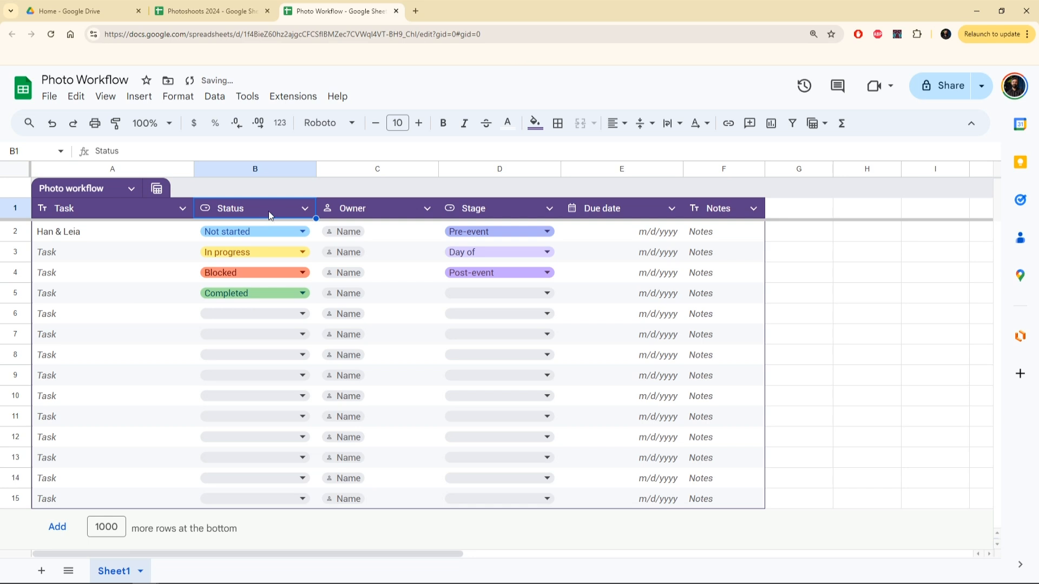
{"action": "left_click", "coordinate": [256, 230]}
{"action": "left_click", "coordinate": [308, 341]}
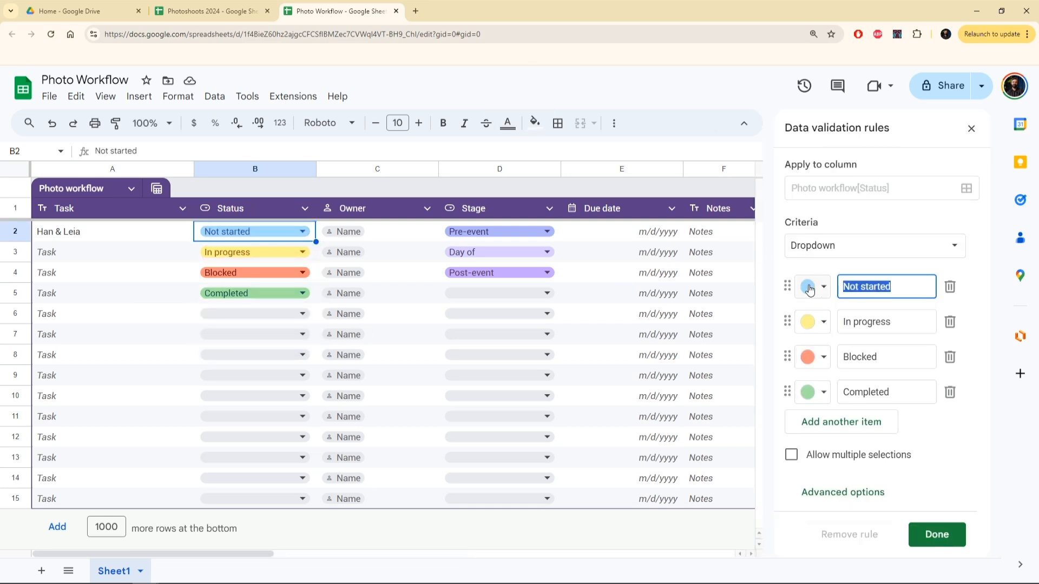
{"action": "type", "text": "Not"}
{"action": "key", "text": "Tab"}
{"action": "key", "text": "Tab"}
{"action": "key", "text": "Tab"}
{"action": "key", "text": "Tab"}
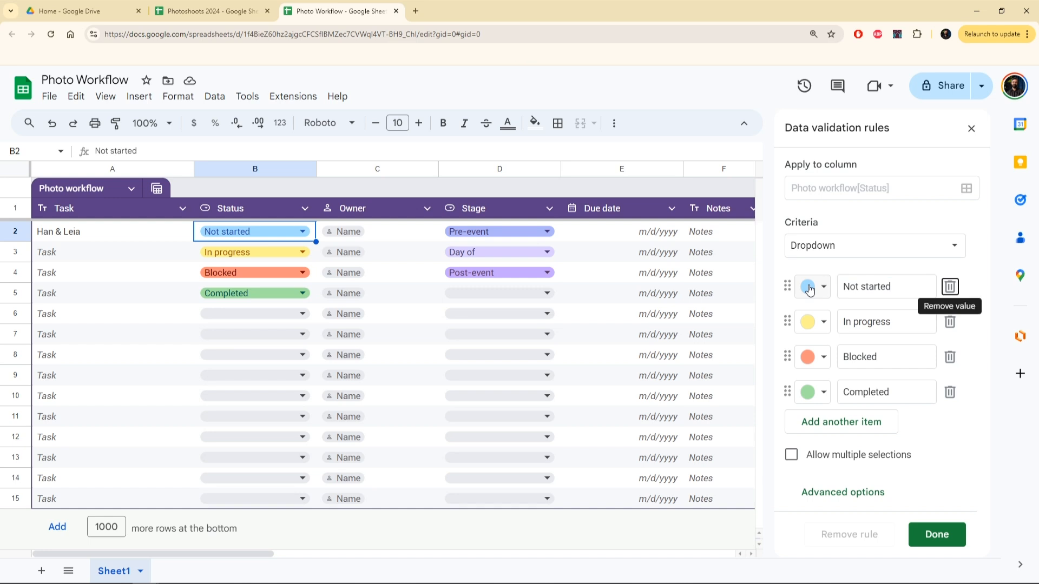
{"action": "key", "text": "shift+Tab"}
{"action": "type", "text": "Imported"}
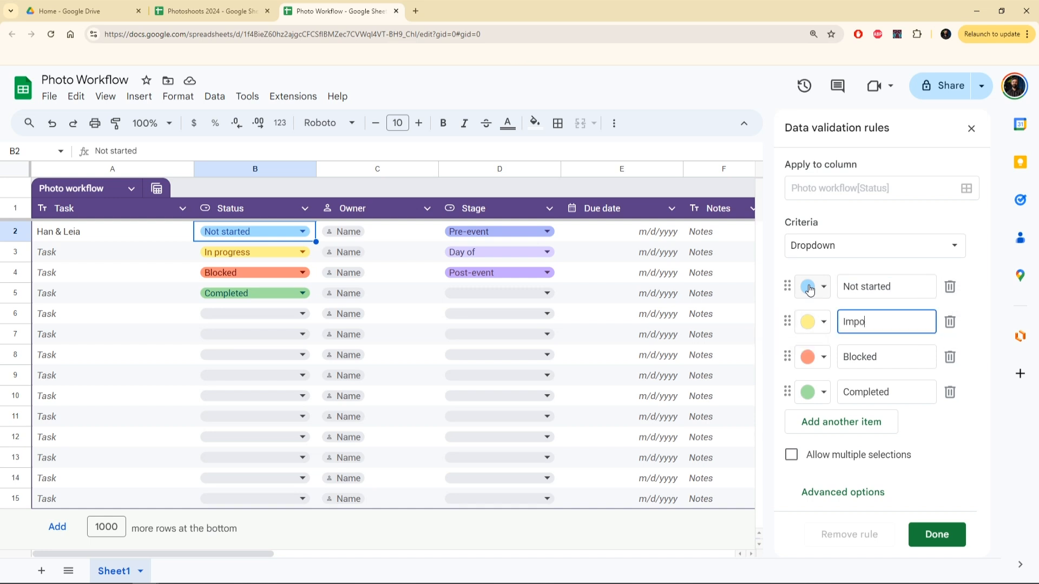
Step: Rename the Blocked option in the Status dropdown rule as "Culled" and the Completed option as "LR edits"
{"action": "key", "text": "Tab"}
{"action": "key", "text": "Tab"}
{"action": "key", "text": "Tab"}
{"action": "key", "text": "Tab"}
{"action": "type", "text": "Cu"}
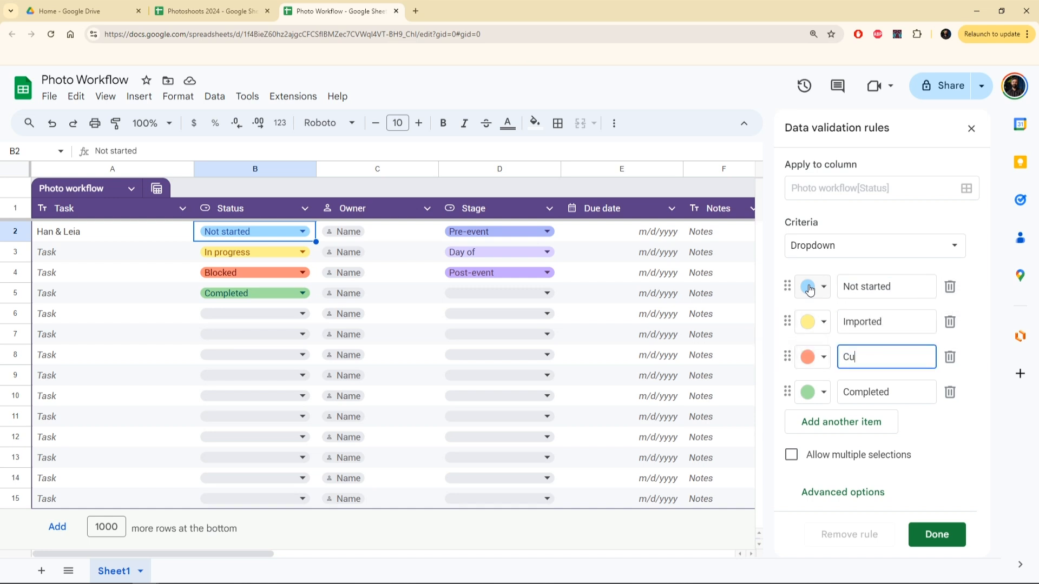
{"action": "type", "text": "lled"}
{"action": "key", "text": "Tab"}
{"action": "key", "text": "Tab"}
{"action": "key", "text": "Tab"}
{"action": "key", "text": "Tab"}
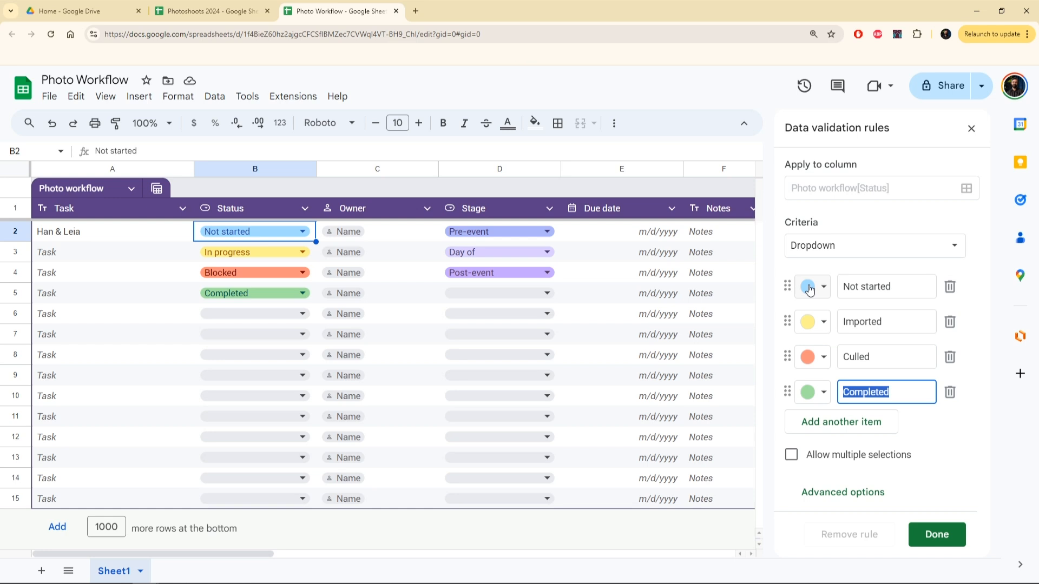
{"action": "type", "text": "E"}
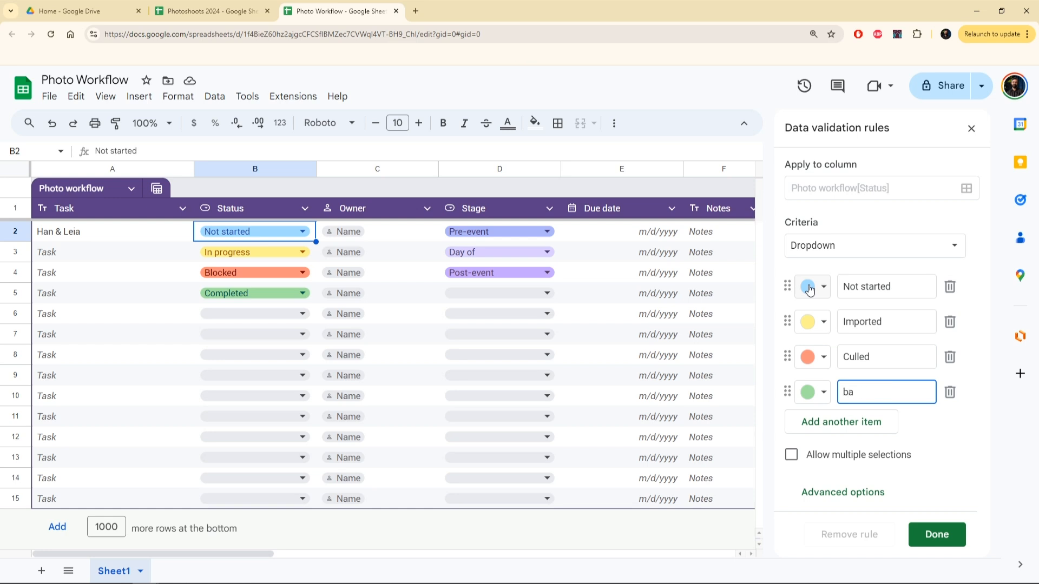
{"action": "key", "text": "ctrl+a"}
{"action": "type", "text": "LR edit"}
Step: Add two more options, "PS edits" and "Finished", to the Status column's dropdown rule
{"action": "left_click", "coordinate": [866, 423]}
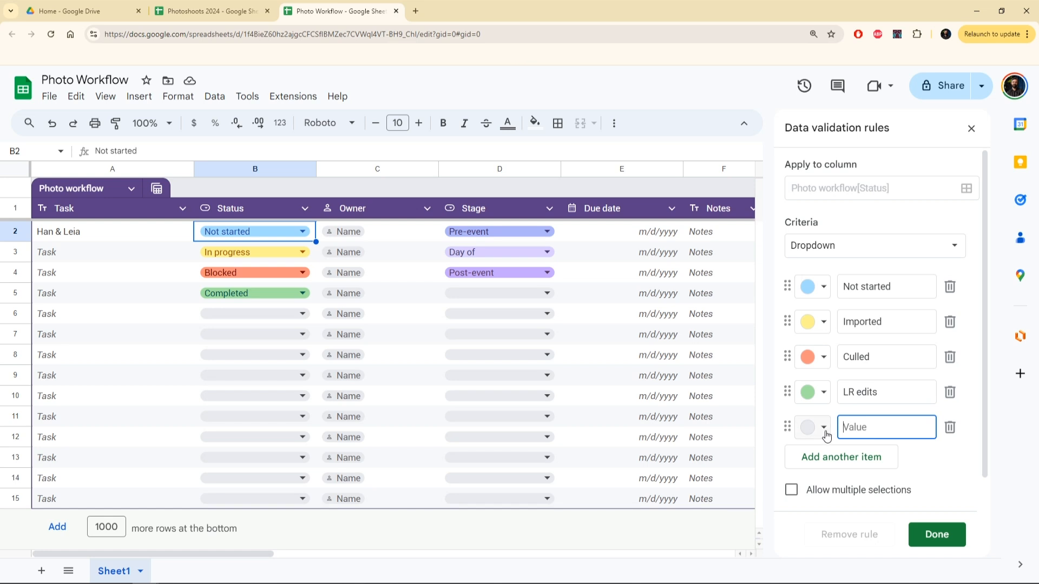
{"action": "type", "text": "POS"}
{"action": "type", "text": "edits"}
{"action": "left_click", "coordinate": [837, 457]}
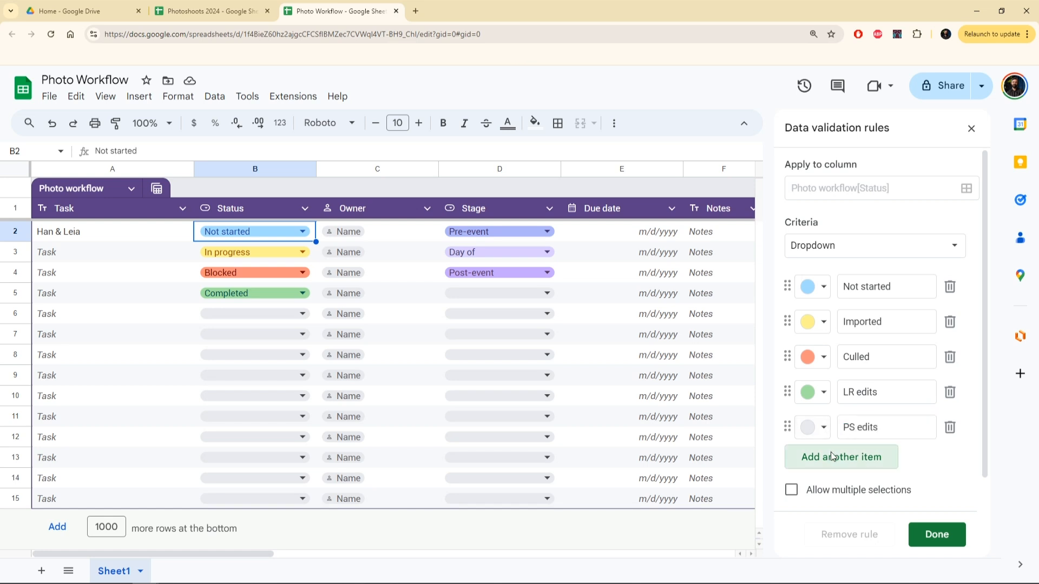
{"action": "type", "text": "Finished"}
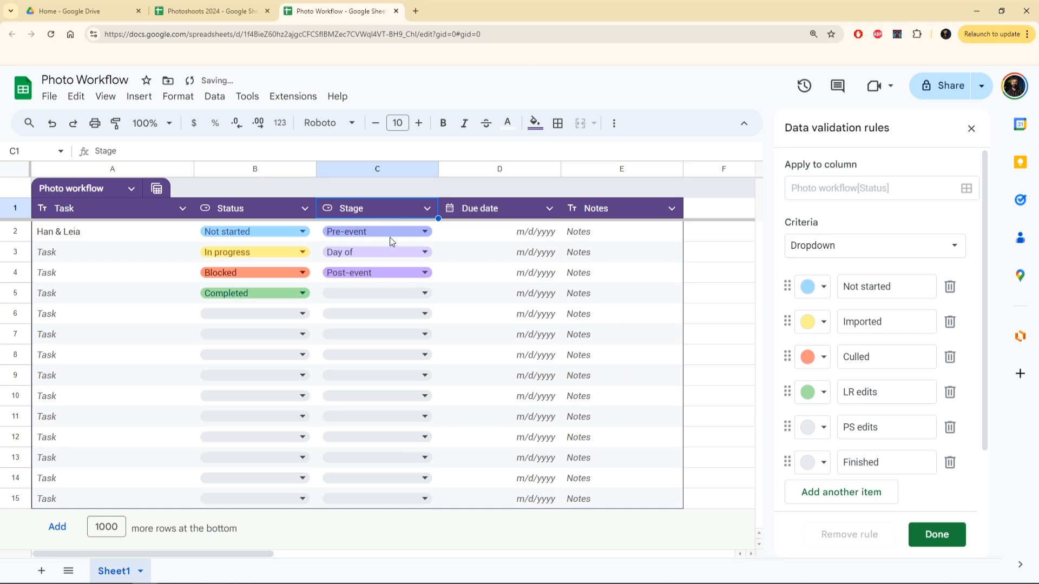
Step: Rename the Stage column header in C1 as "Product"
{"action": "left_click", "coordinate": [390, 233]}
{"action": "key", "text": "Escape"}
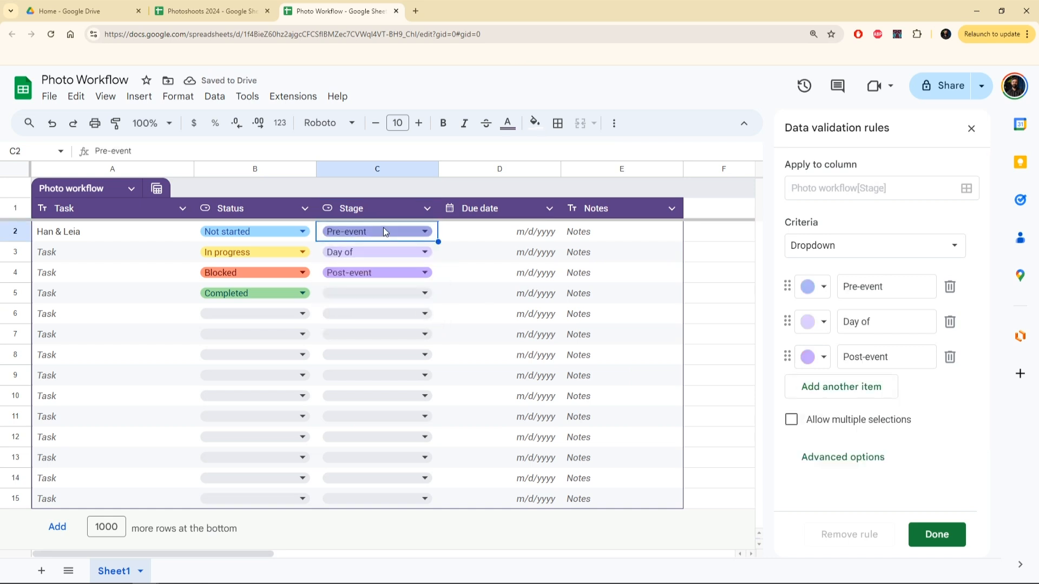
{"action": "left_click", "coordinate": [378, 209]}
{"action": "double_click", "coordinate": [380, 209]}
{"action": "left_click_drag", "start_coordinate": [381, 209], "coordinate": [312, 201]}
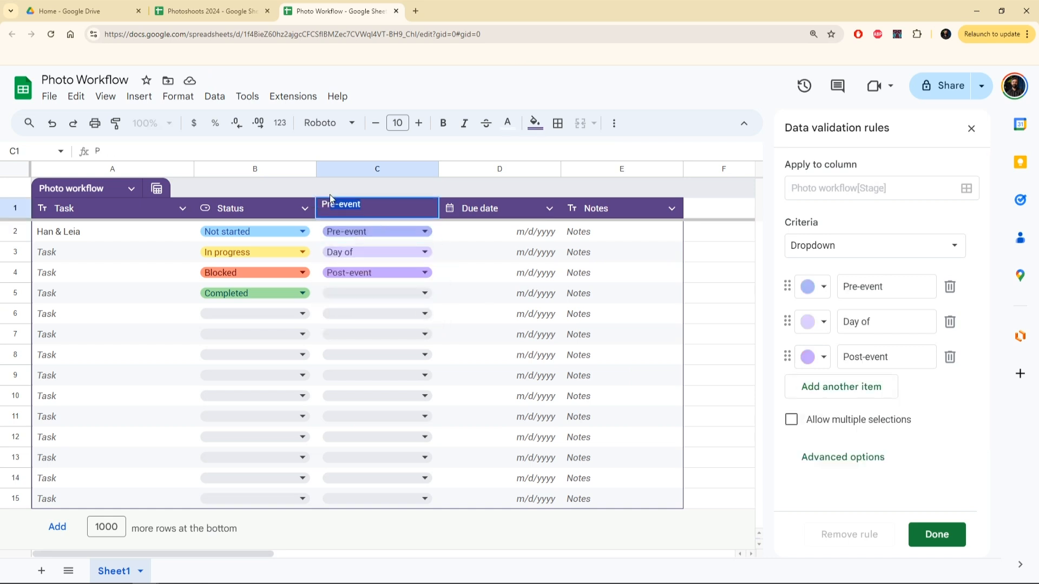
{"action": "type", "text": "Product"}
{"action": "left_click", "coordinate": [454, 232]}
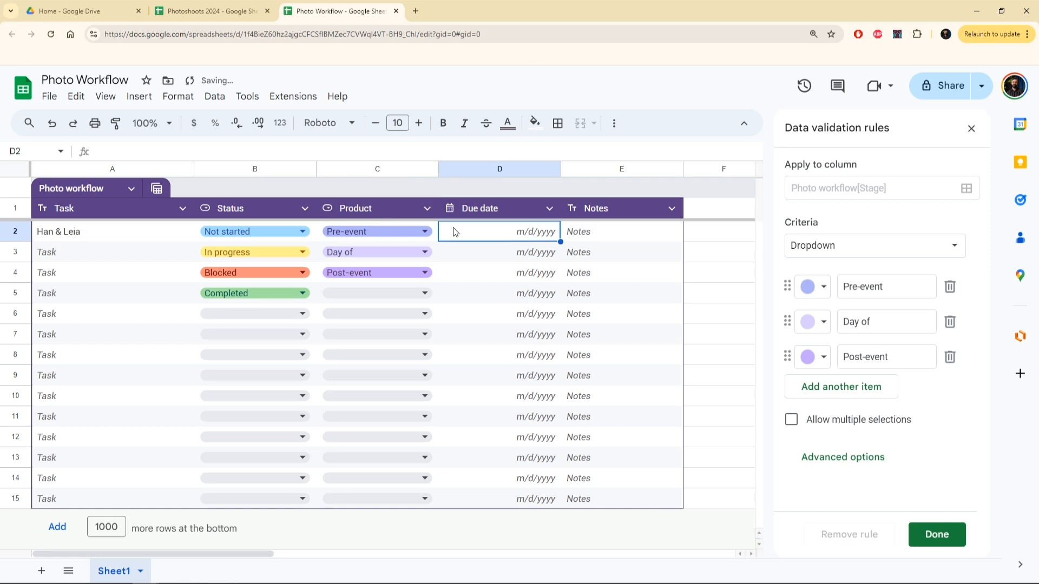
Step: Edit the Product column's dropdown options, renaming Pre-event to "Digitals web", Day of to "Digitals full" and Post-event to "Prints"
{"action": "left_click", "coordinate": [408, 230]}
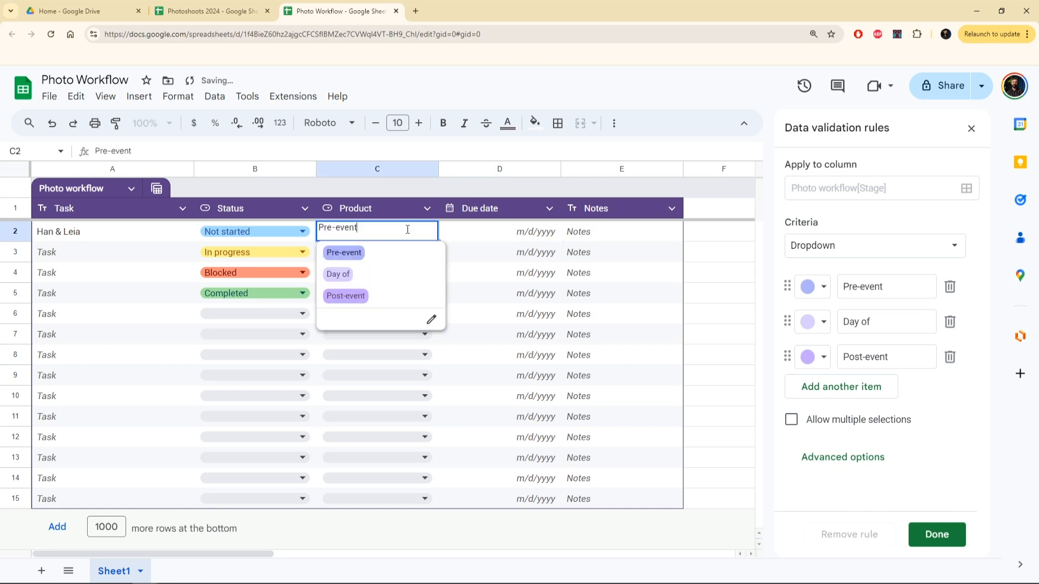
{"action": "left_click", "coordinate": [428, 325]}
{"action": "triple_click", "coordinate": [911, 295]}
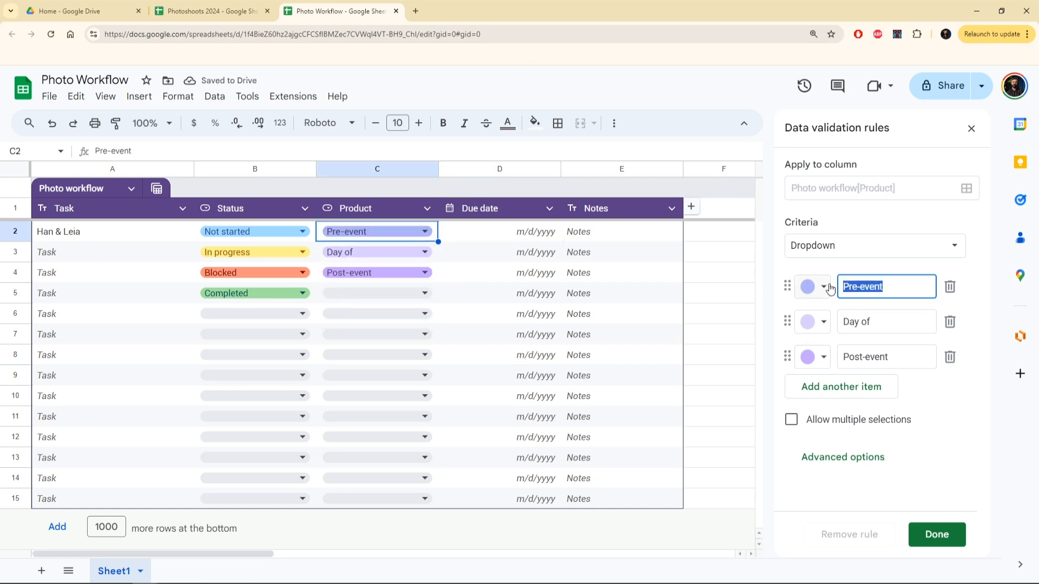
{"action": "type", "text": "Digitals"}
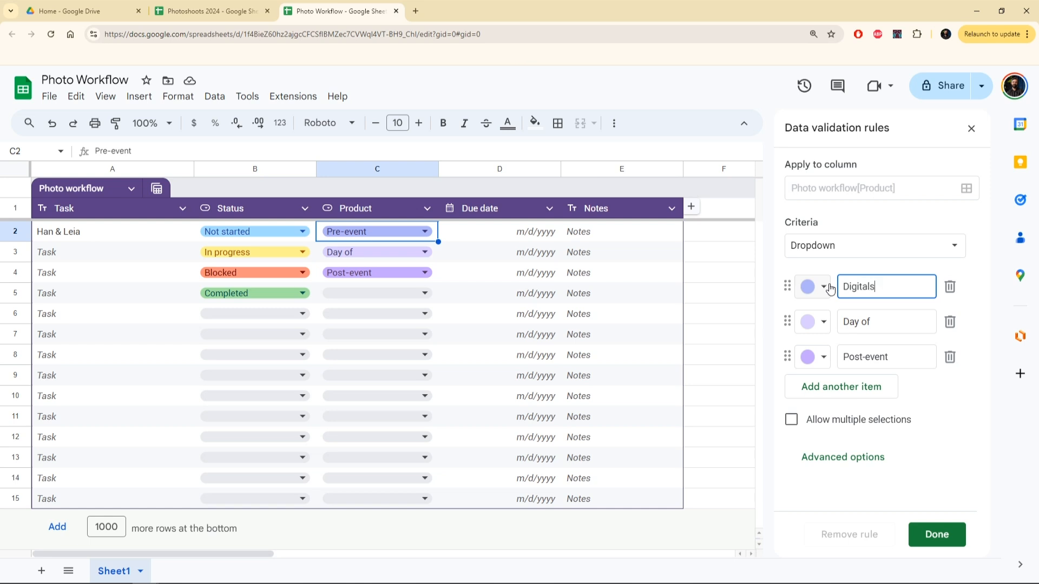
{"action": "key", "text": "Tab"}
{"action": "key", "text": "Tab"}
{"action": "key", "text": "Tab"}
{"action": "left_click", "coordinate": [891, 288]}
{"action": "type", "text": "web"}
{"action": "left_click_drag", "start_coordinate": [890, 322], "coordinate": [821, 320]}
{"action": "type", "text": "Digitals"}
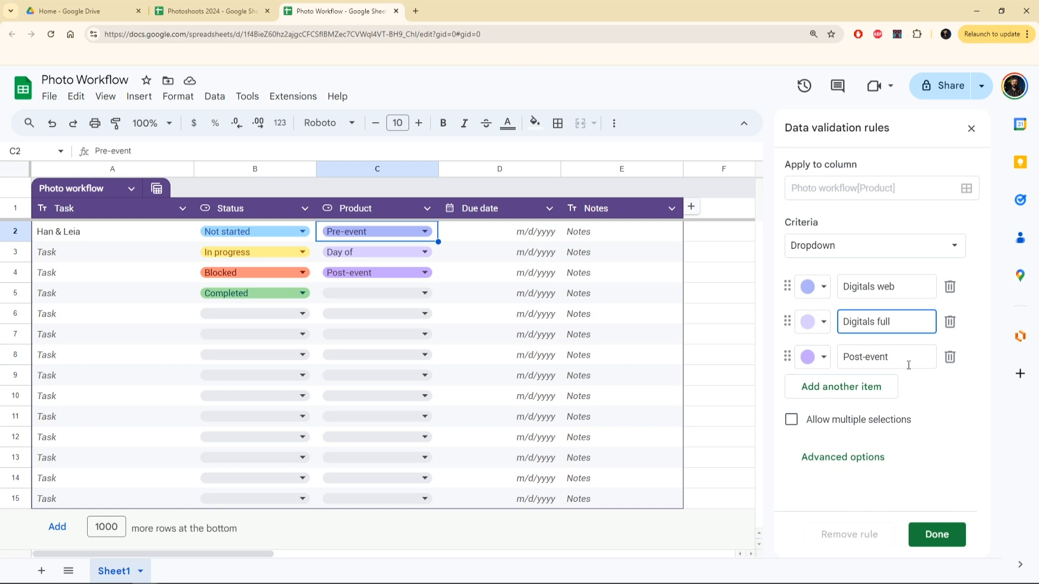
{"action": "left_click_drag", "start_coordinate": [904, 358], "coordinate": [818, 357]}
{"action": "type", "text": "Prints"}
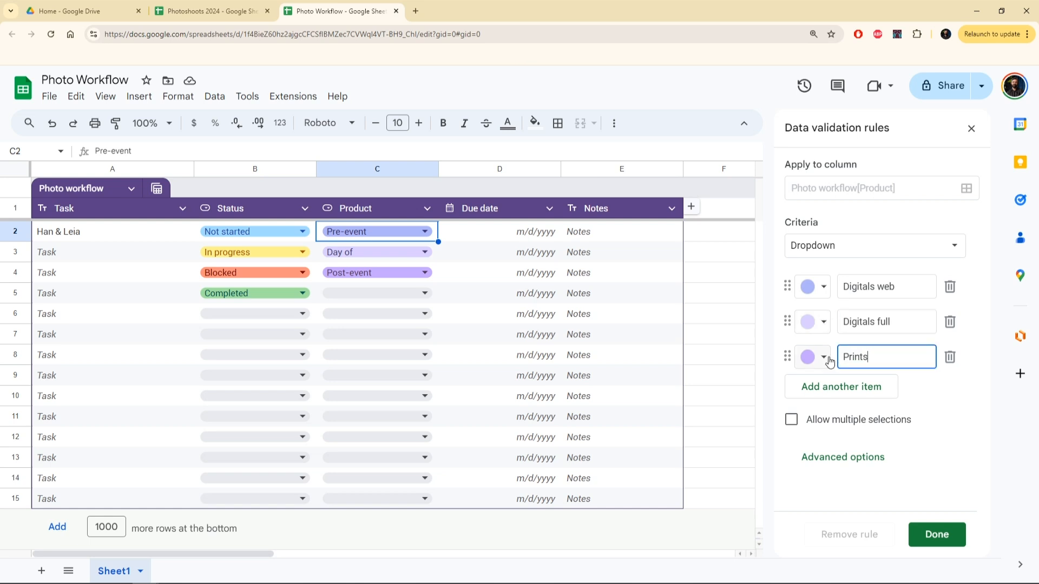
Step: Add a light green "Album" option to the Product dropdown, allow multiple selections and save the rule
{"action": "left_click", "coordinate": [832, 382]}
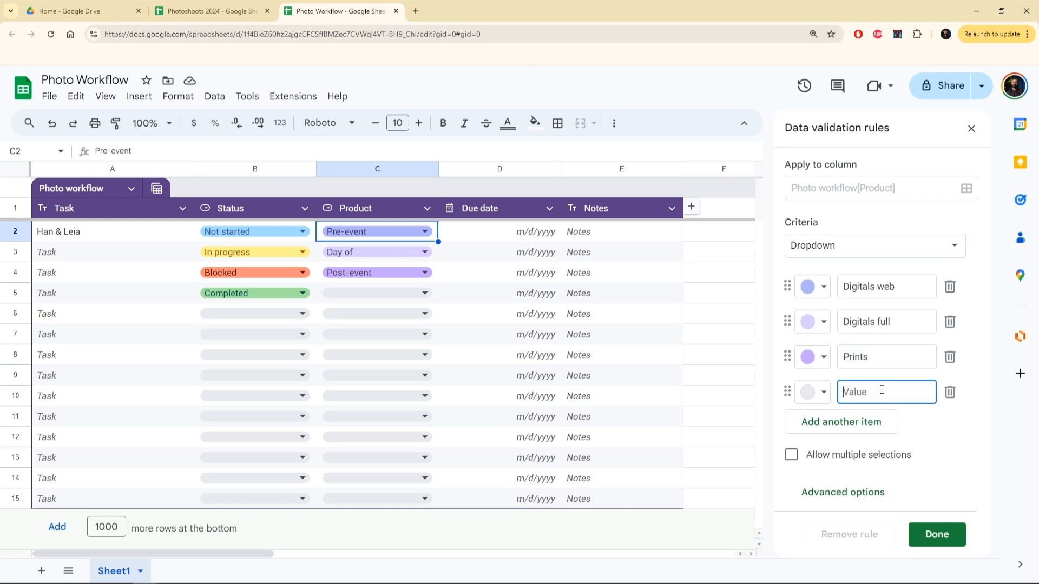
{"action": "type", "text": "Album"}
{"action": "left_click", "coordinate": [791, 454]}
{"action": "left_click", "coordinate": [823, 393]}
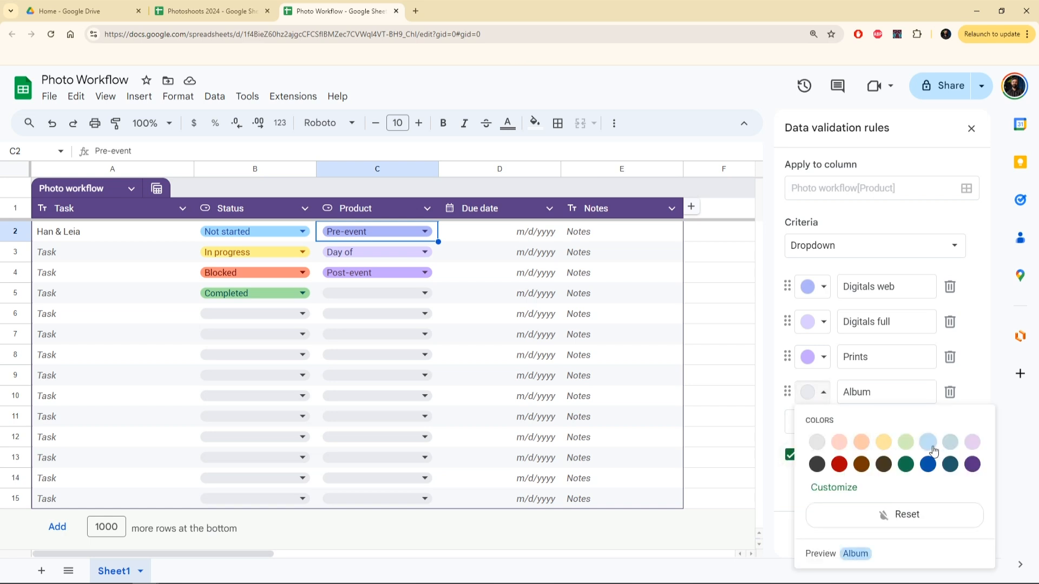
{"action": "left_click", "coordinate": [906, 442]}
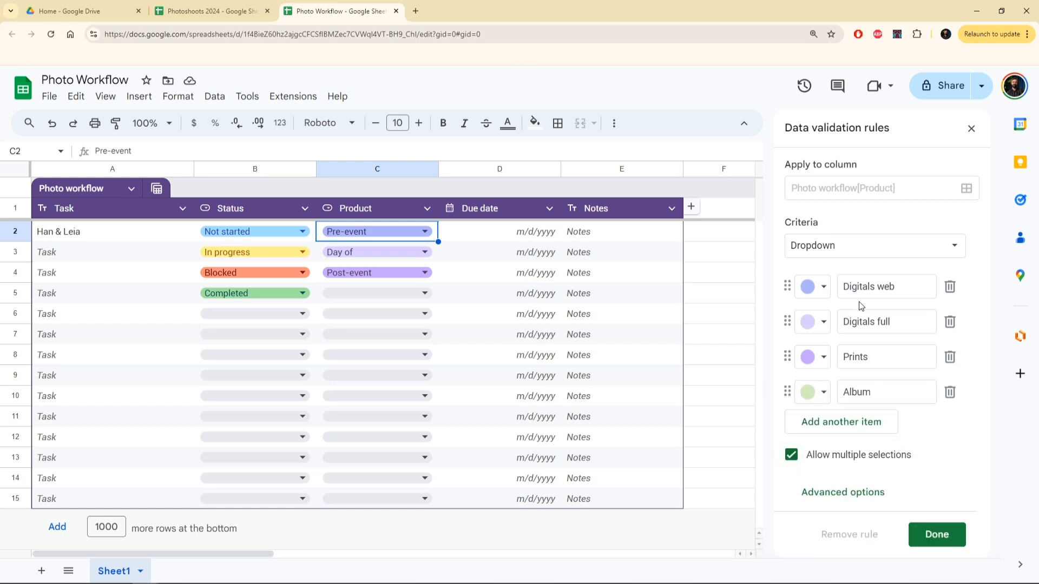
{"action": "left_click", "coordinate": [935, 534]}
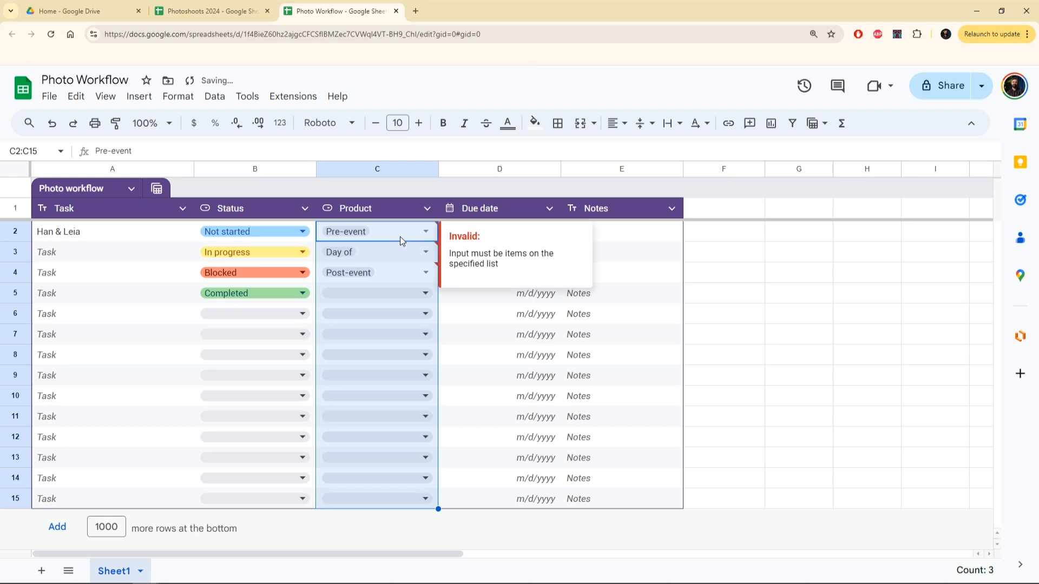
Step: Clear the leftover stage values from cells C2 to C4 of the Product column
{"action": "left_click", "coordinate": [405, 272]}
{"action": "left_click_drag", "start_coordinate": [398, 275], "coordinate": [389, 237]}
{"action": "key", "text": "Delete"}
{"action": "left_click", "coordinate": [410, 332]}
Step: Assign the products Digitals web and Prints to the Han & Leia row
{"action": "left_click", "coordinate": [425, 232]}
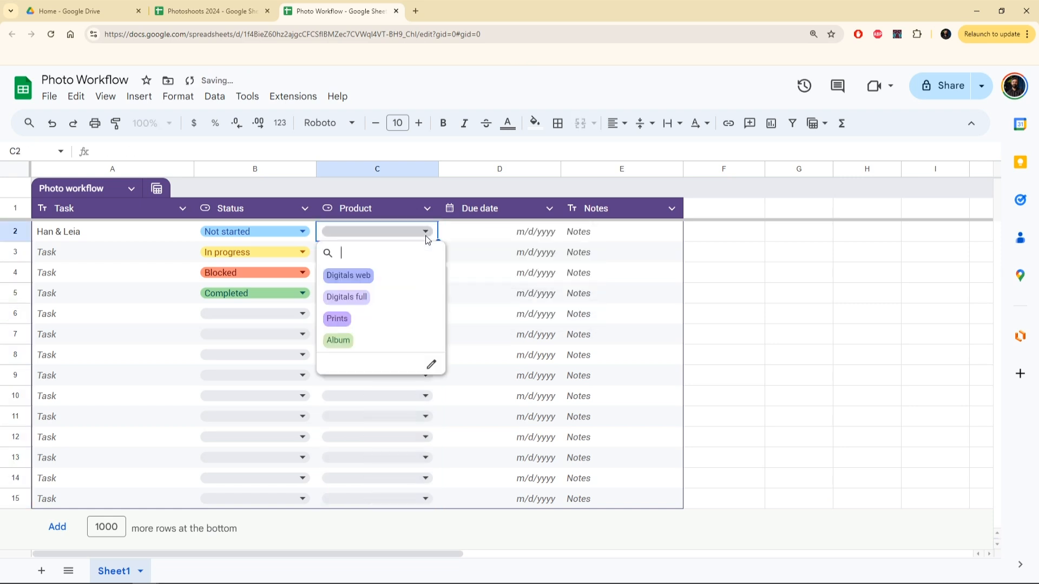
{"action": "left_click", "coordinate": [360, 277]}
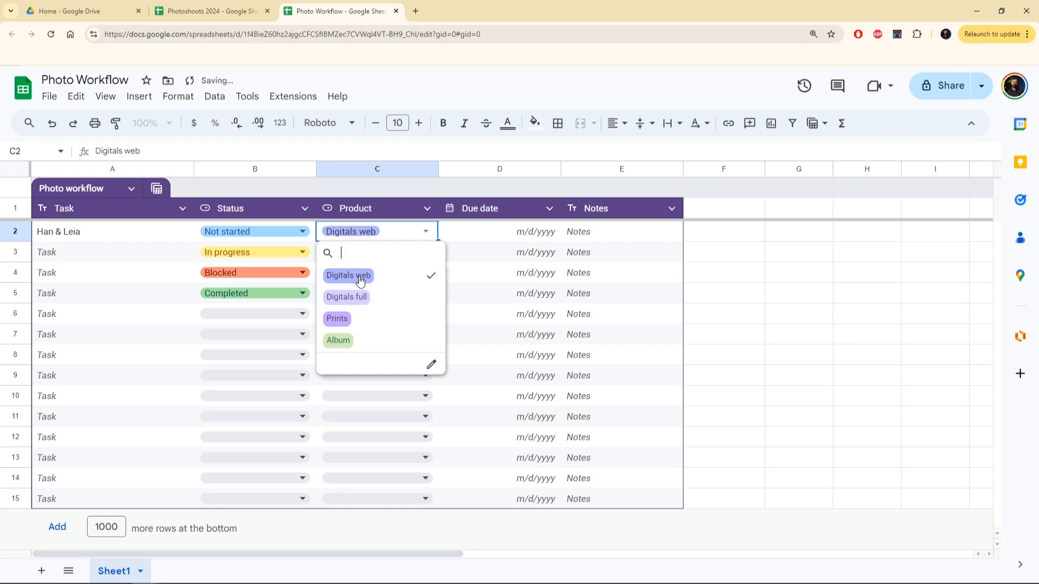
{"action": "left_click", "coordinate": [337, 319]}
{"action": "left_click", "coordinate": [534, 315]}
Step: Insert three new columns between the Product and Due date columns
{"action": "right_click", "coordinate": [468, 228]}
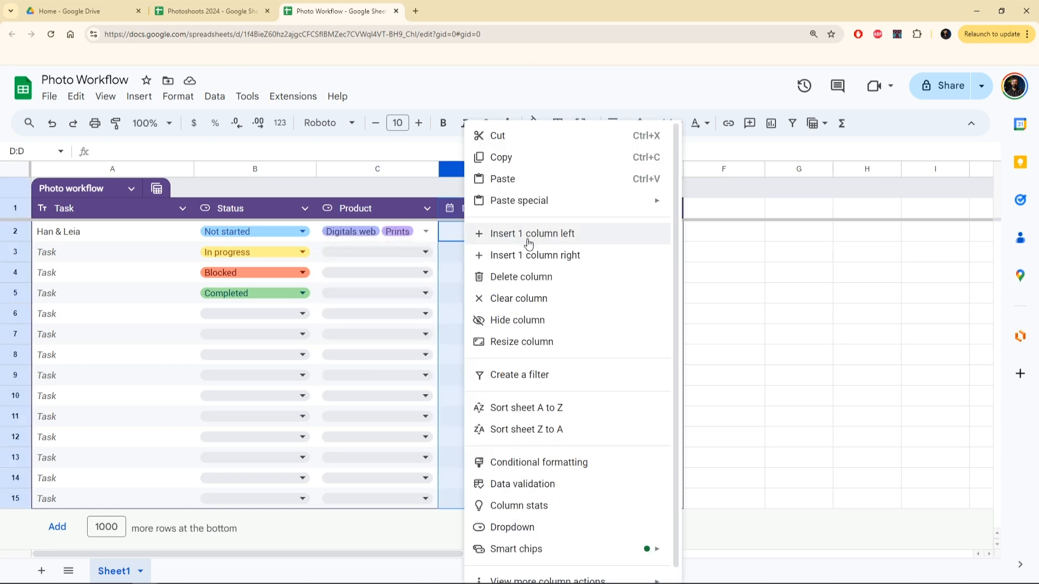
{"action": "left_click", "coordinate": [471, 232]}
{"action": "right_click", "coordinate": [593, 175]}
{"action": "left_click", "coordinate": [644, 233]}
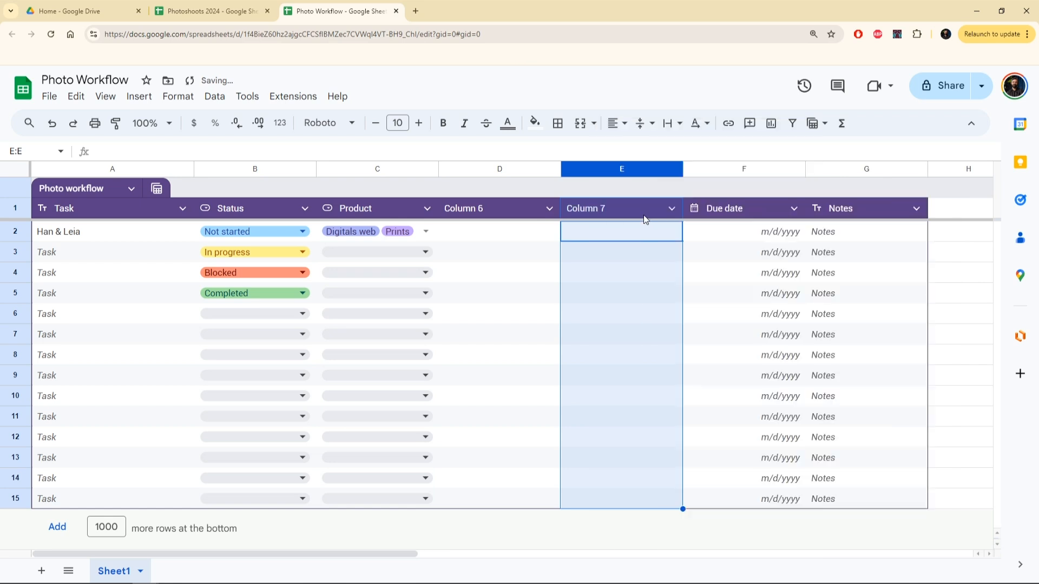
{"action": "left_click", "coordinate": [714, 169]}
{"action": "right_click", "coordinate": [714, 169]}
{"action": "left_click", "coordinate": [758, 233]}
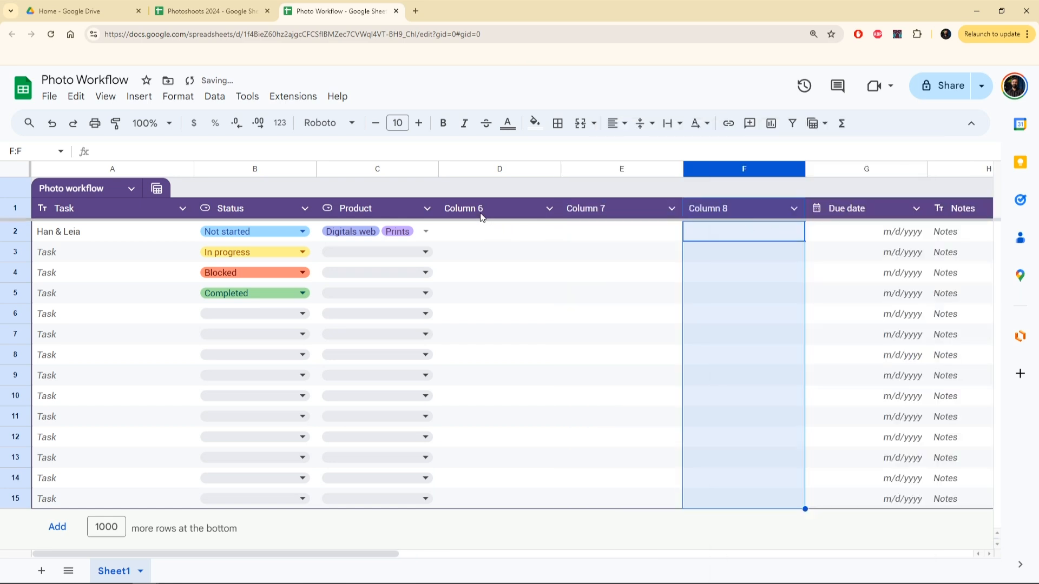
Step: Rename Column 6 as "Backup" and turn it into a narrower checkbox column
{"action": "left_click", "coordinate": [493, 214]}
{"action": "type", "text": "Backed"}
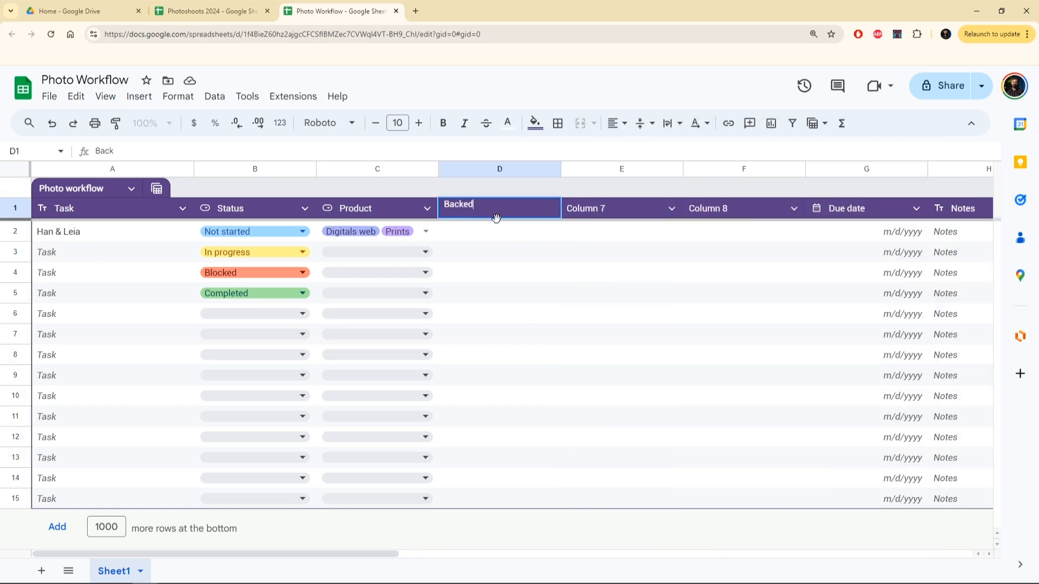
{"action": "key", "text": "BackSpace"}
{"action": "type", "text": "up"}
{"action": "key", "text": "Return"}
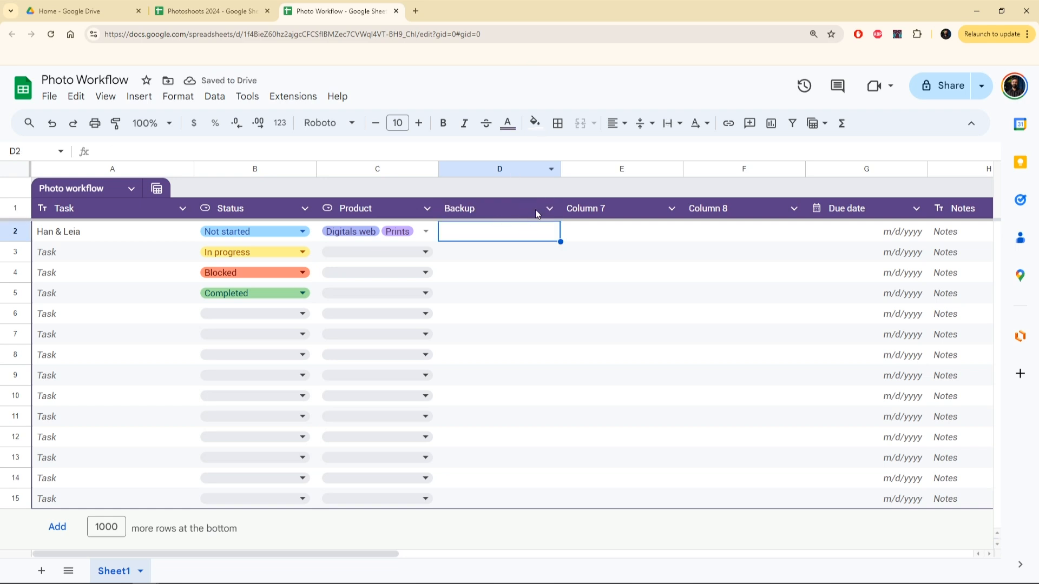
{"action": "left_click", "coordinate": [549, 209]}
{"action": "mouse_move", "coordinate": [619, 240]}
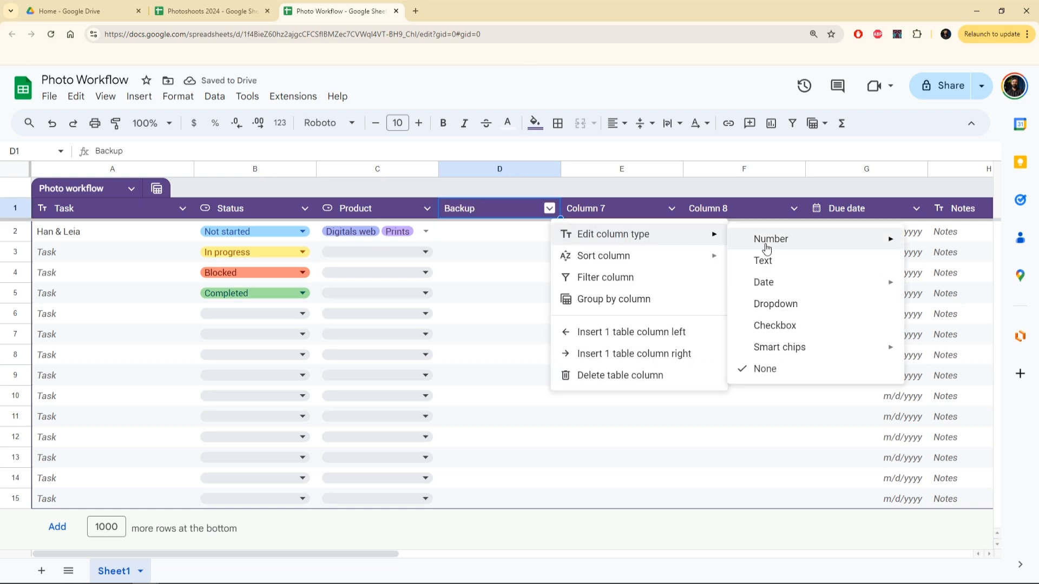
{"action": "left_click", "coordinate": [775, 324]}
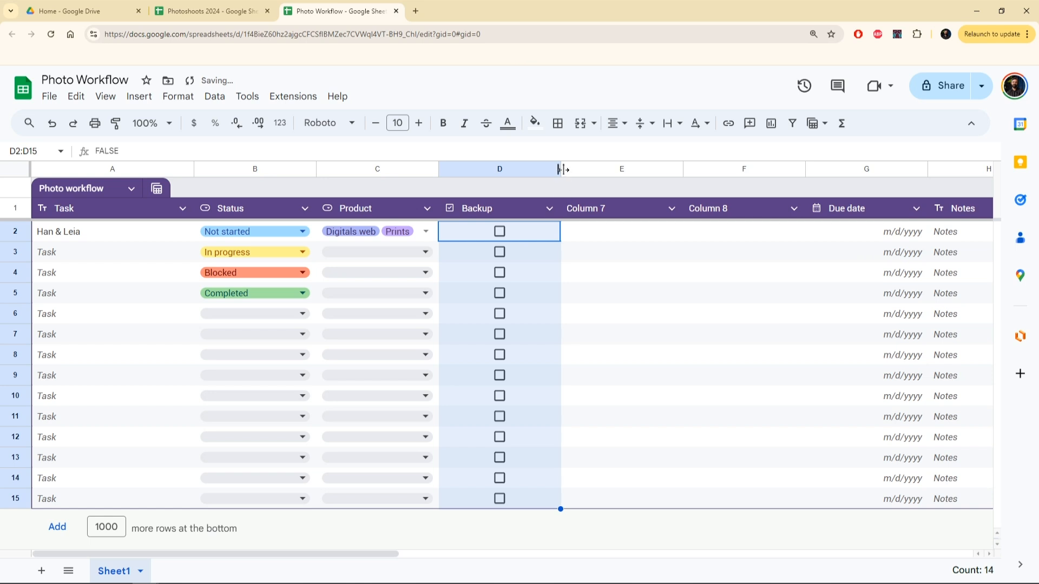
{"action": "left_click_drag", "start_coordinate": [560, 170], "coordinate": [525, 169]}
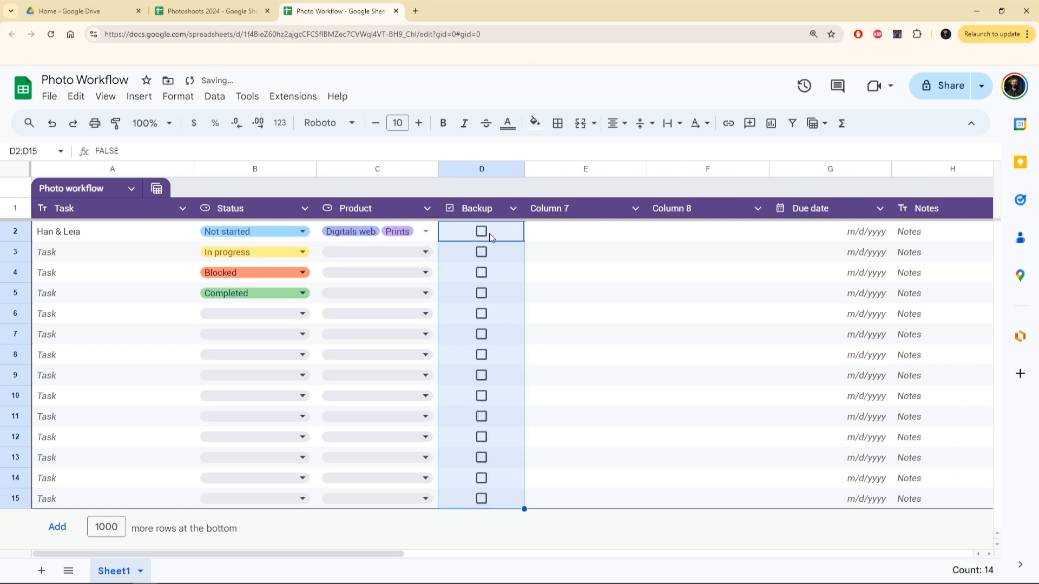
Step: Rename Column 7 as "Review" and turn it into a checkbox column about as narrow as Backup
{"action": "left_click", "coordinate": [578, 207]}
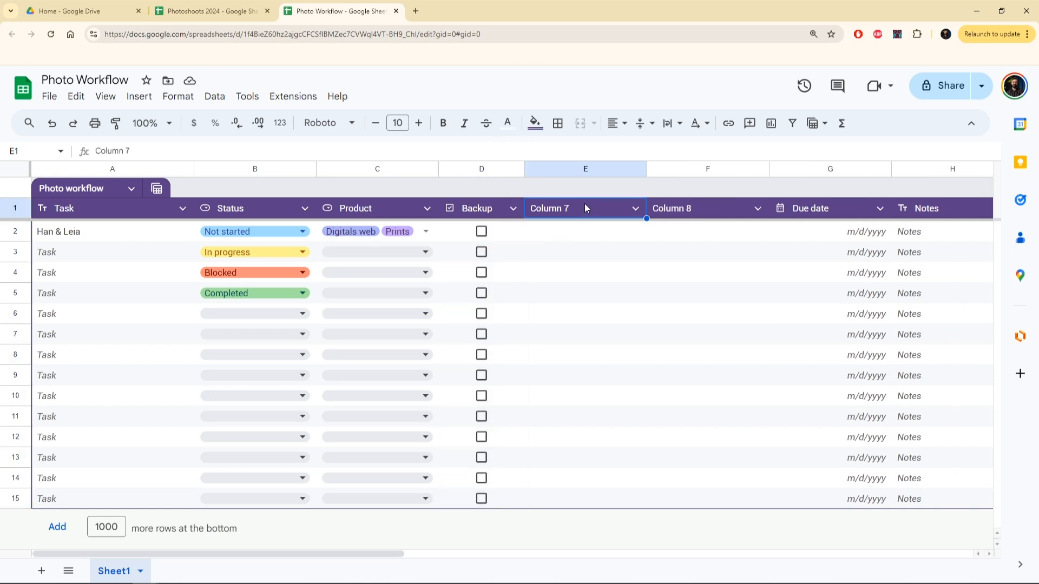
{"action": "type", "text": "Review"}
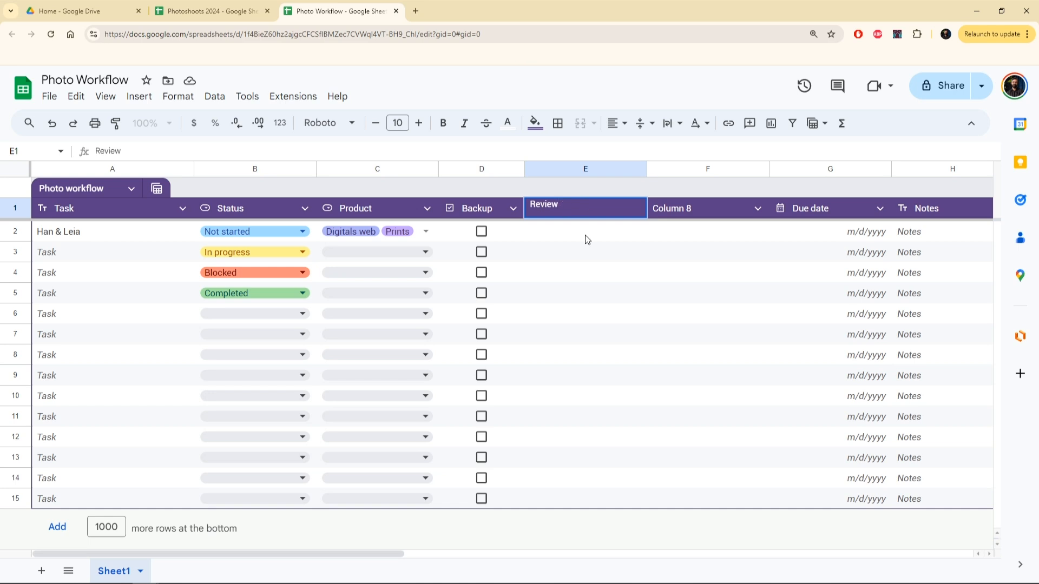
{"action": "key", "text": "Return"}
{"action": "left_click", "coordinate": [636, 208]}
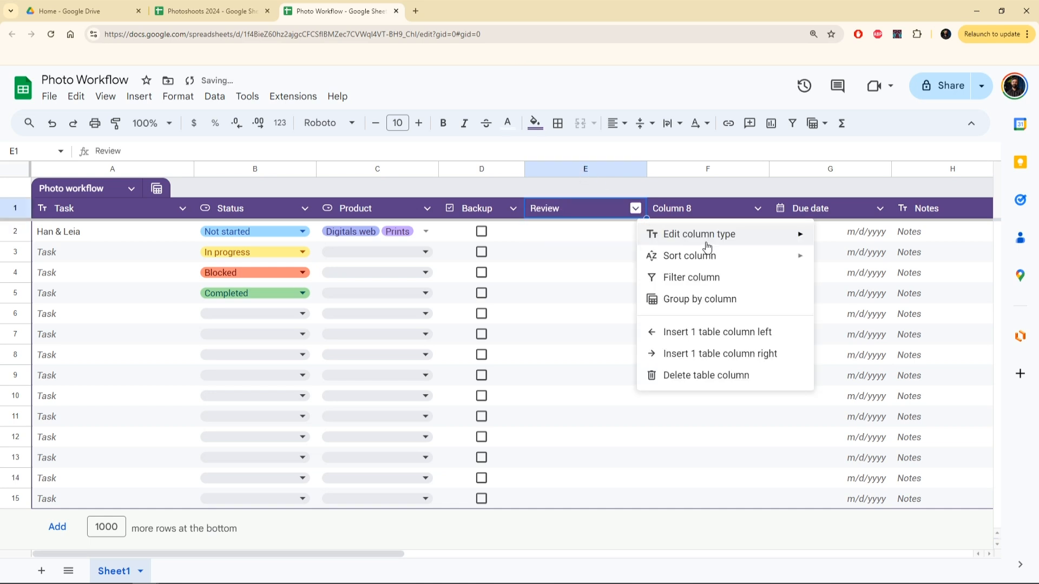
{"action": "mouse_move", "coordinate": [710, 241]}
{"action": "left_click", "coordinate": [856, 325]}
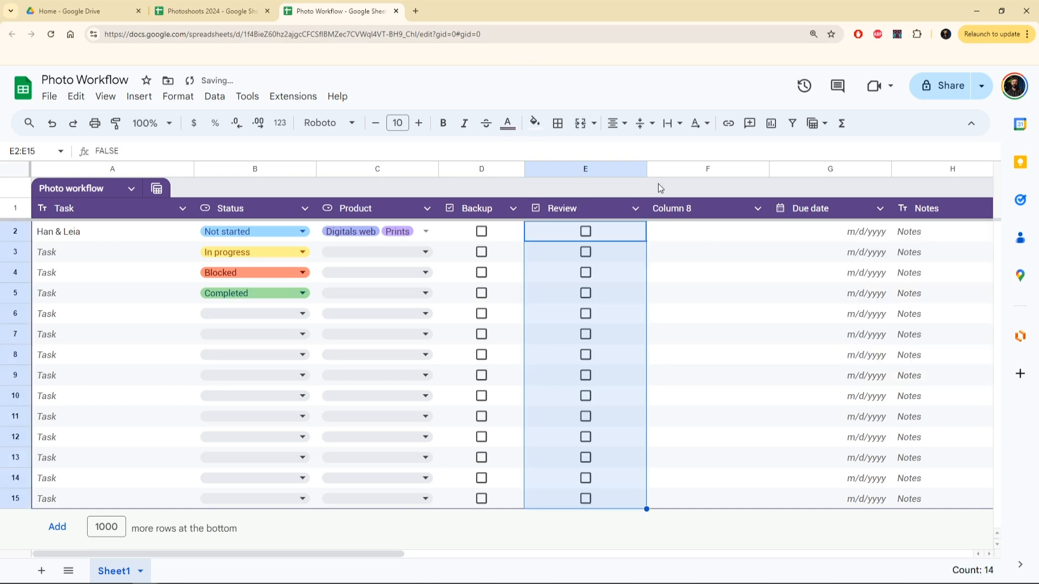
{"action": "left_click_drag", "start_coordinate": [647, 169], "coordinate": [613, 169]}
Step: Rename Column 8 as "Gallery" and widen the column slightly
{"action": "left_click", "coordinate": [660, 209]}
{"action": "type", "text": "Gallery"}
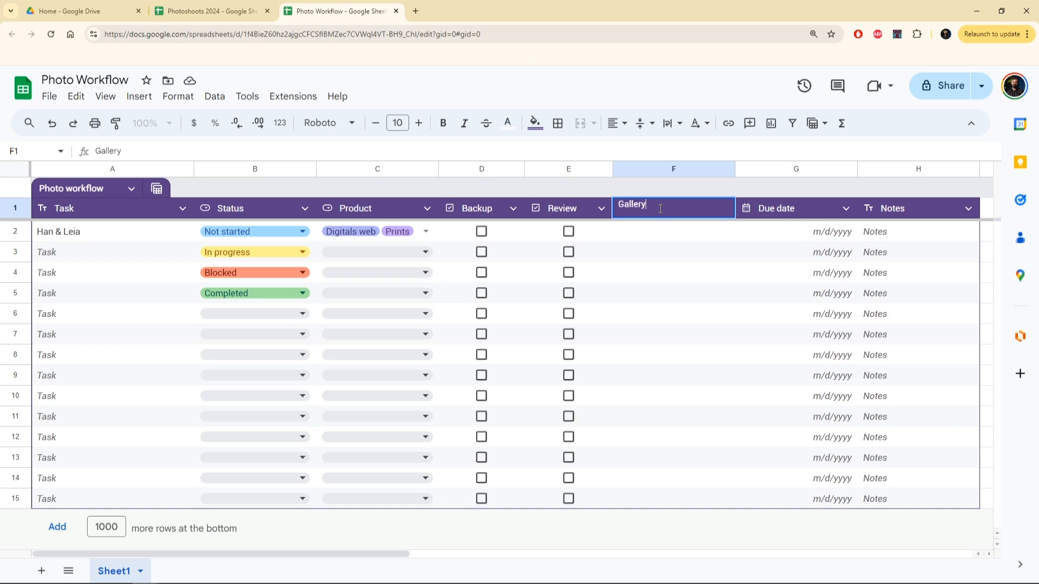
{"action": "key", "text": "Return"}
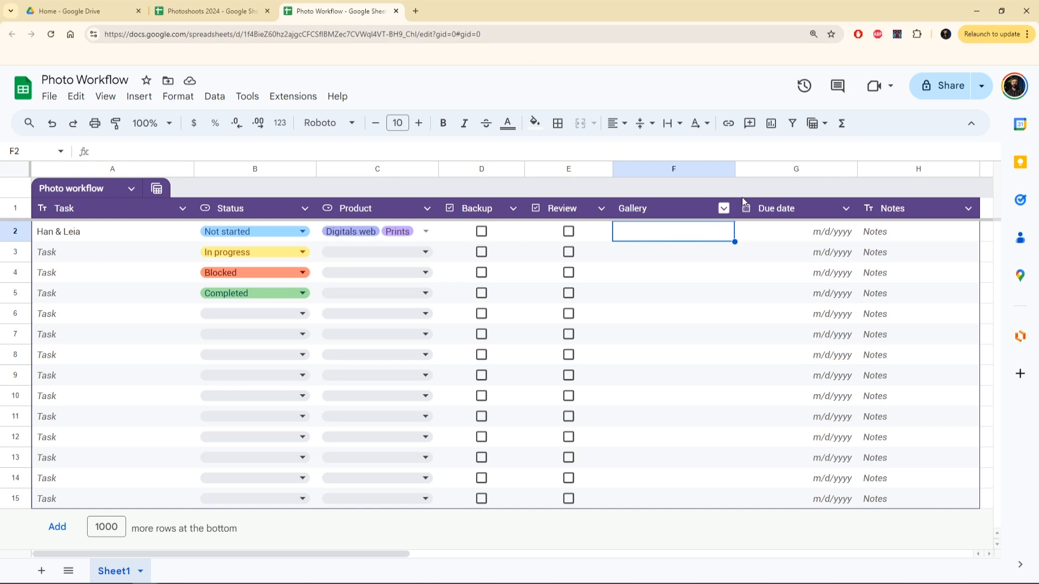
{"action": "left_click_drag", "start_coordinate": [735, 170], "coordinate": [748, 169]}
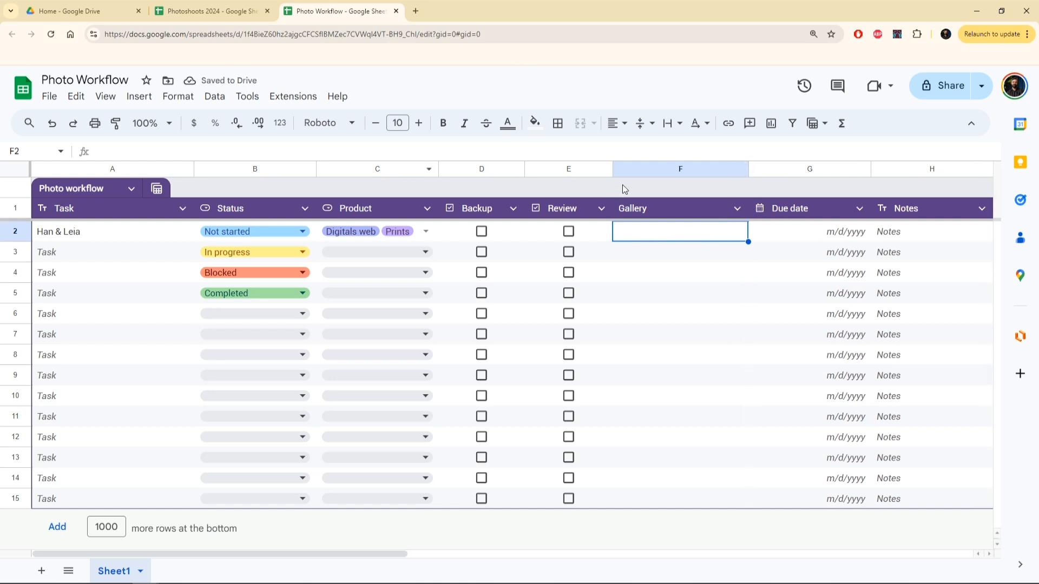
Step: Insert a new column between the Gallery and Due date columns and name it "Finances"
{"action": "right_click", "coordinate": [786, 168]}
{"action": "left_click", "coordinate": [825, 234]}
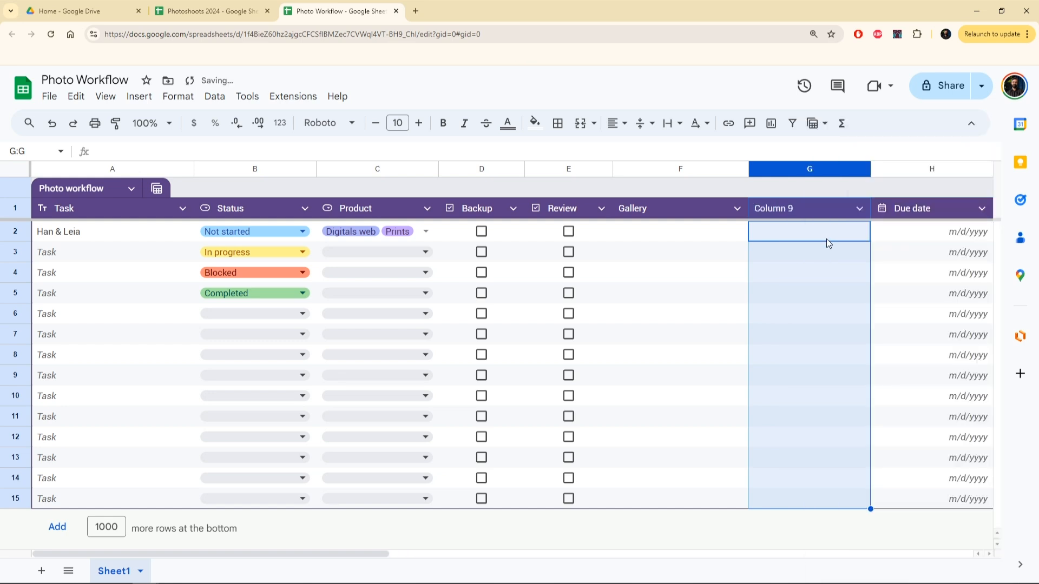
{"action": "left_click", "coordinate": [816, 210]}
{"action": "type", "text": "Finaces"}
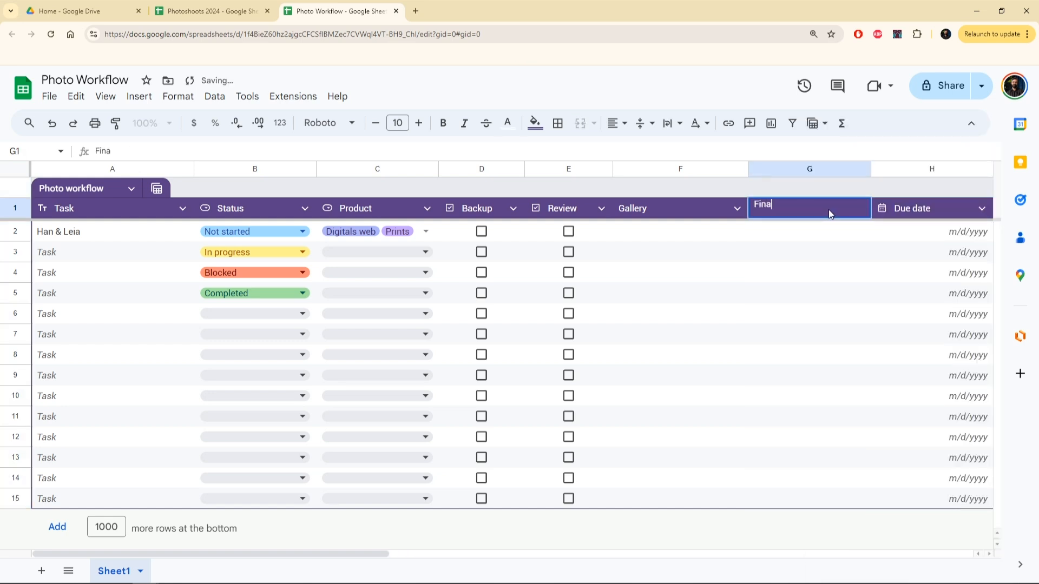
{"action": "key", "text": "BackSpace"}
{"action": "key", "text": "BackSpace"}
{"action": "key", "text": "BackSpace"}
{"action": "key", "text": "BackSpace"}
{"action": "type", "text": "ances"}
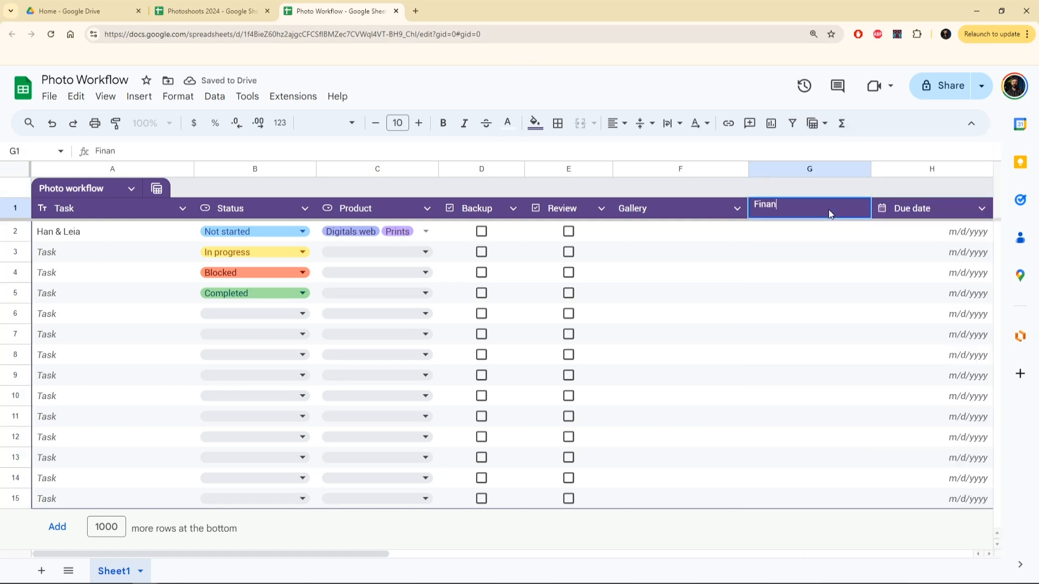
{"action": "key", "text": "Return"}
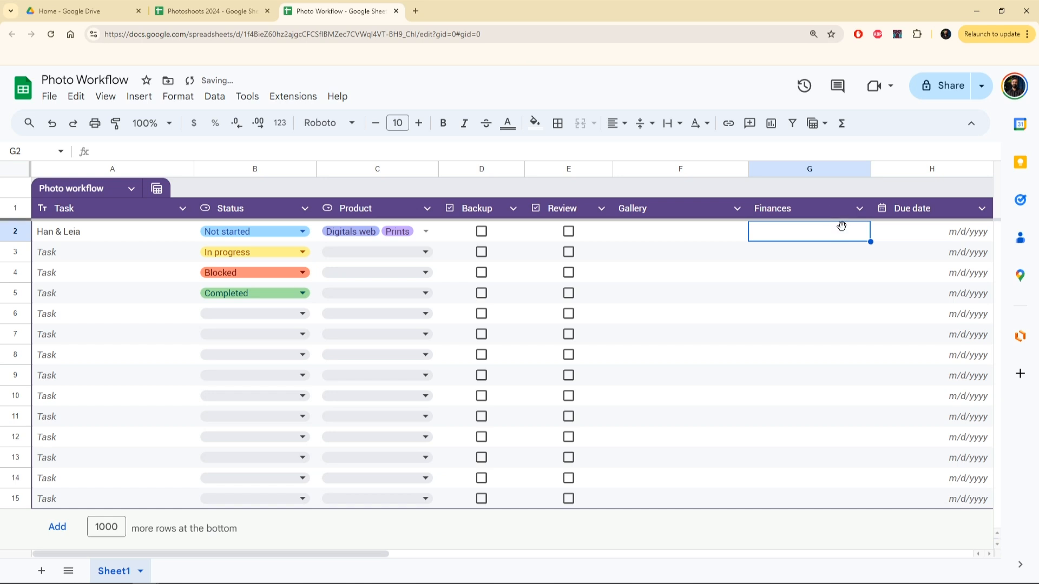
Step: Turn the Finances column into a dropdown column with "Unpaid" and "Deposit" as its first two options
{"action": "left_click", "coordinate": [859, 208]}
{"action": "mouse_move", "coordinate": [868, 234]}
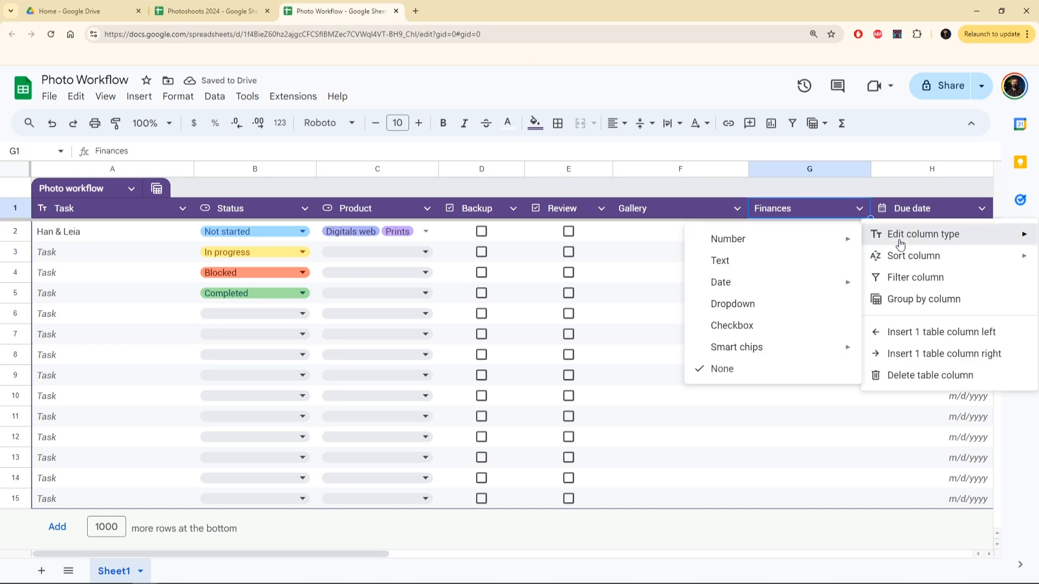
{"action": "left_click", "coordinate": [789, 305]}
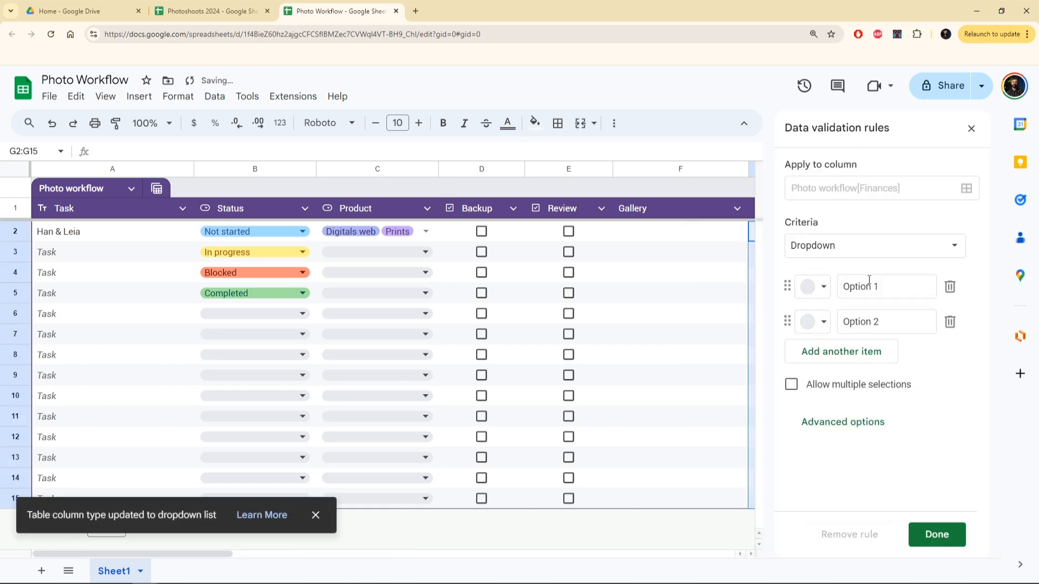
{"action": "left_click_drag", "start_coordinate": [880, 287], "coordinate": [840, 288]}
{"action": "type", "text": "Unpaid"}
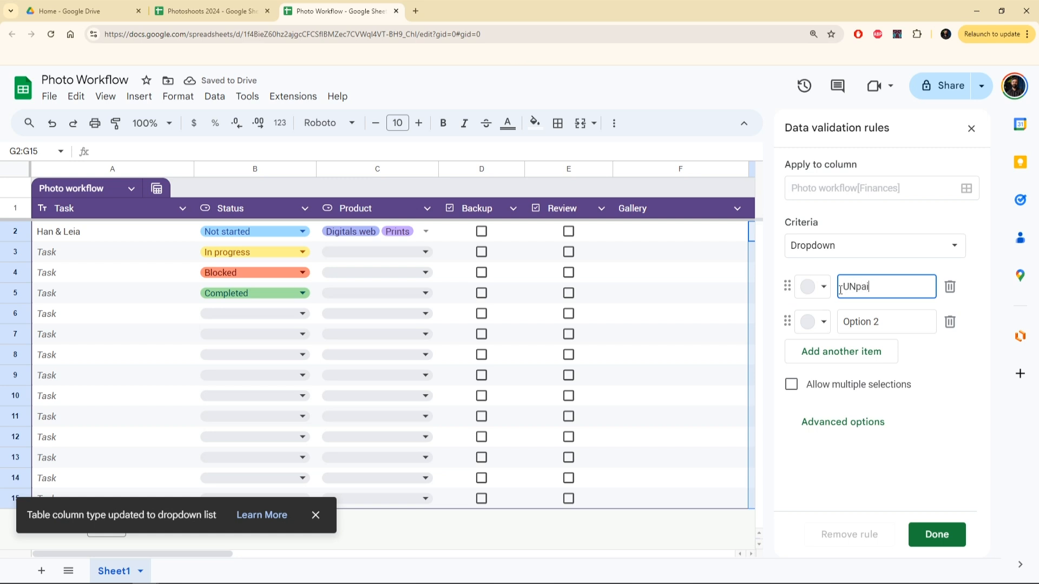
{"action": "key", "text": "BackSpace"}
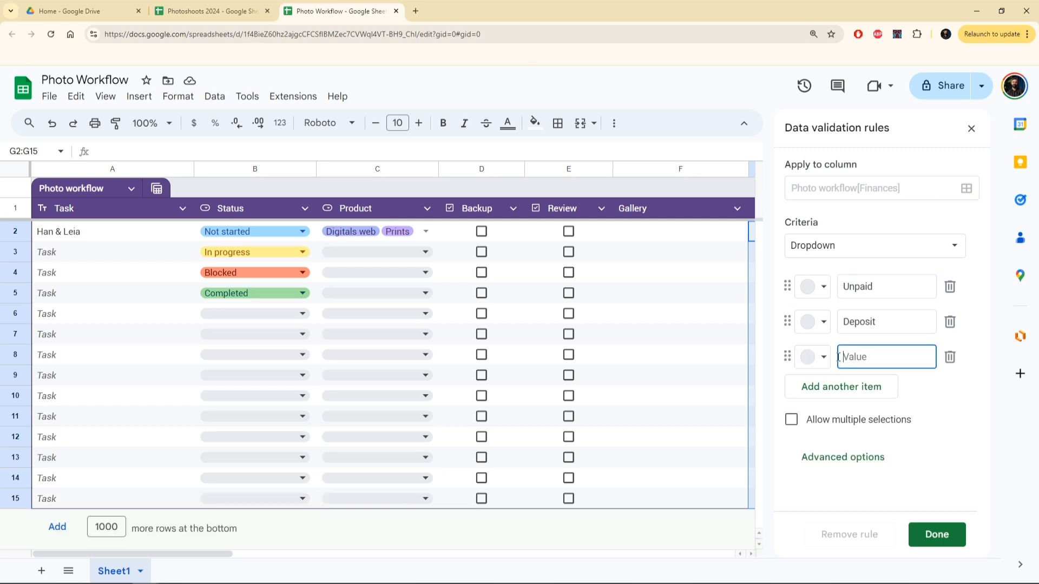
Step: Add "Payments" as the third option of the Finances dropdown and return to the first task cell
{"action": "type", "text": "payem"}
{"action": "key", "text": "BackSpace"}
{"action": "key", "text": "BackSpace"}
{"action": "key", "text": "BackSpace"}
{"action": "key", "text": "BackSpace"}
{"action": "key", "text": "BackSpace"}
{"action": "type", "text": "Payemn"}
{"action": "key", "text": "BackSpace"}
{"action": "key", "text": "BackSpace"}
{"action": "key", "text": "BackSpace"}
{"action": "type", "text": "ments"}
{"action": "left_click", "coordinate": [114, 238]}
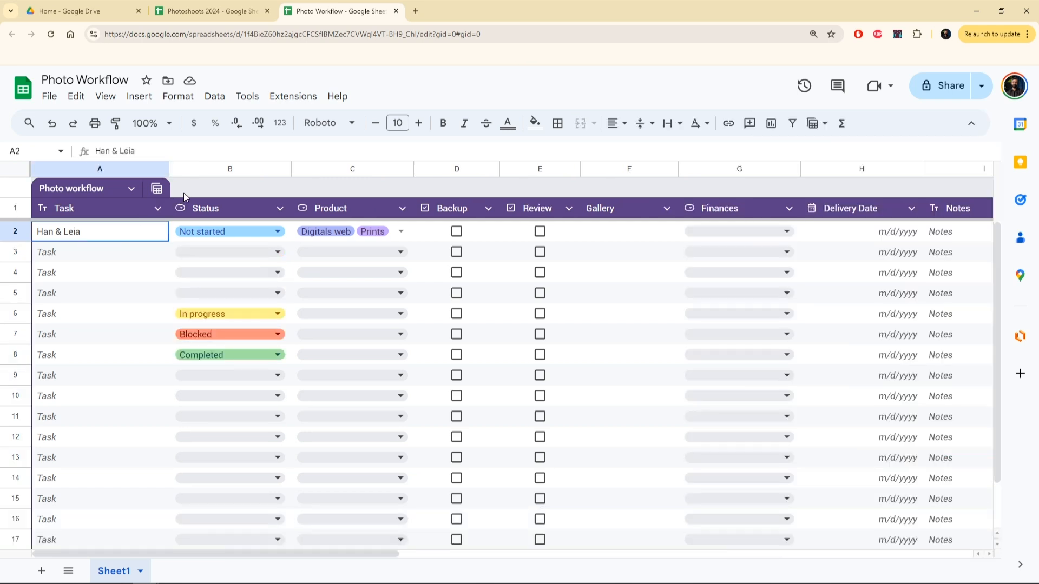